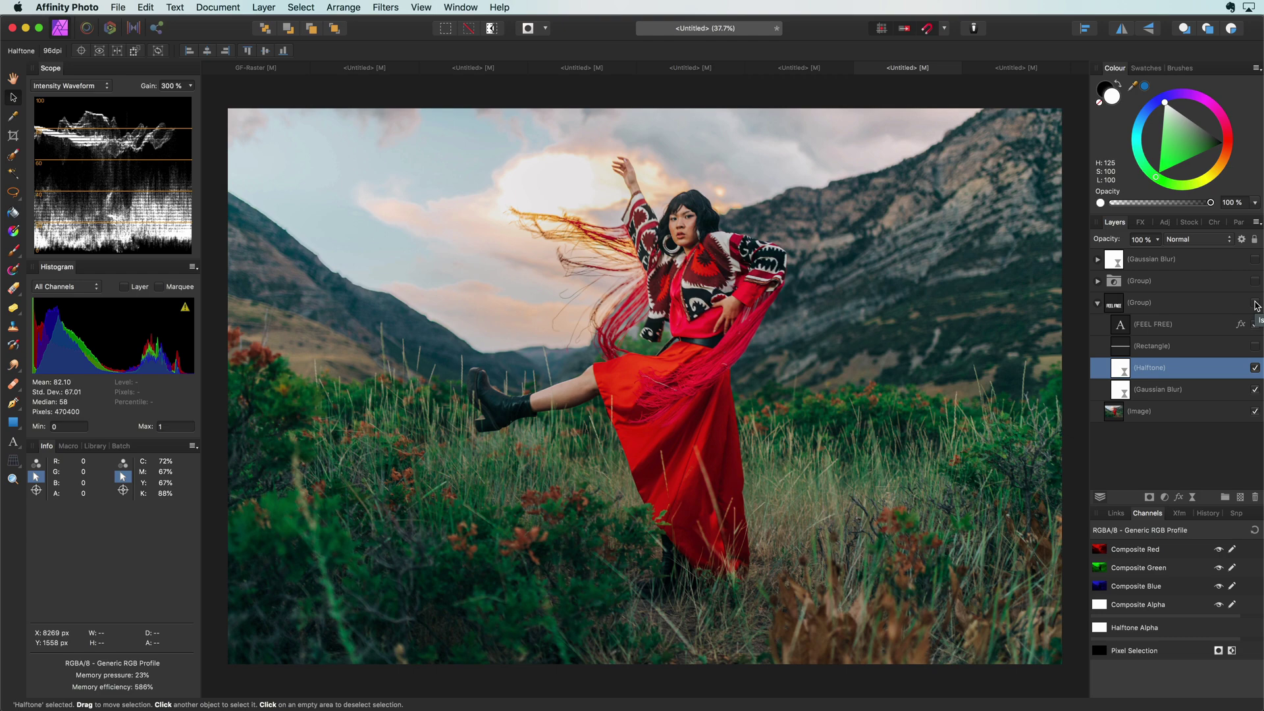
Briefly show and hide the FEEL FREE group, then undo back to only the Image layer.
click(1255, 303)
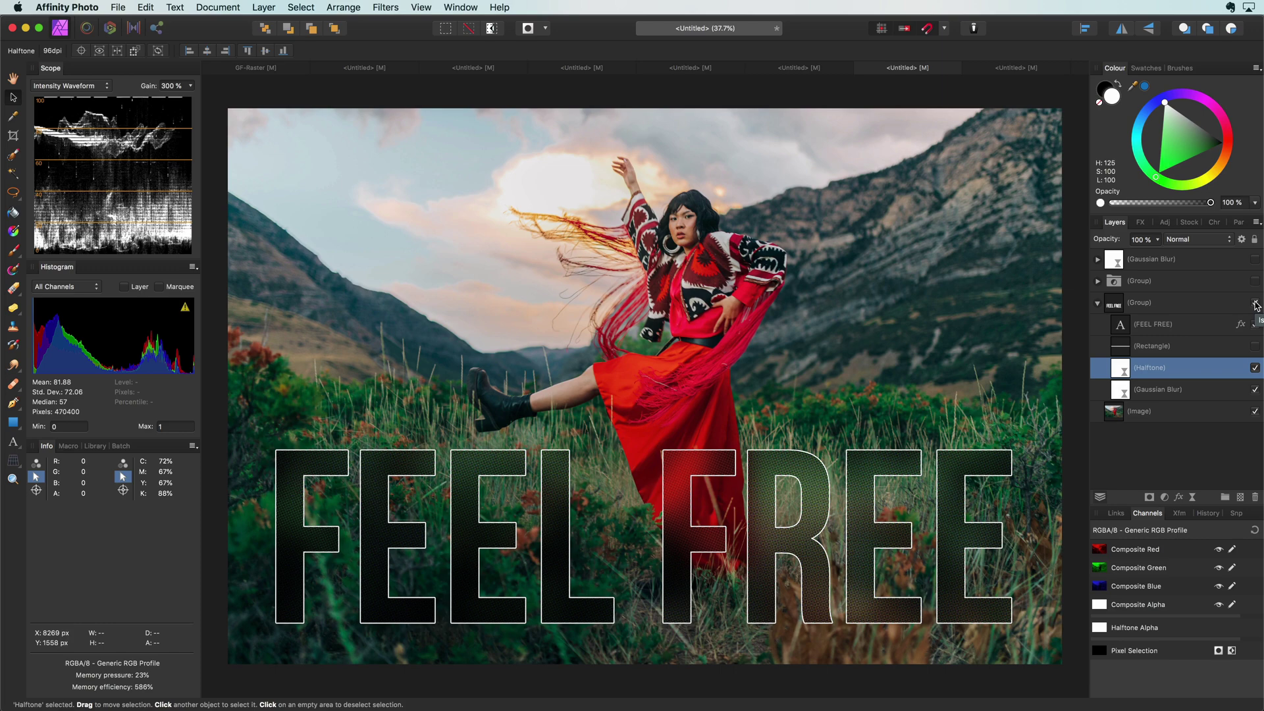
click(1255, 303)
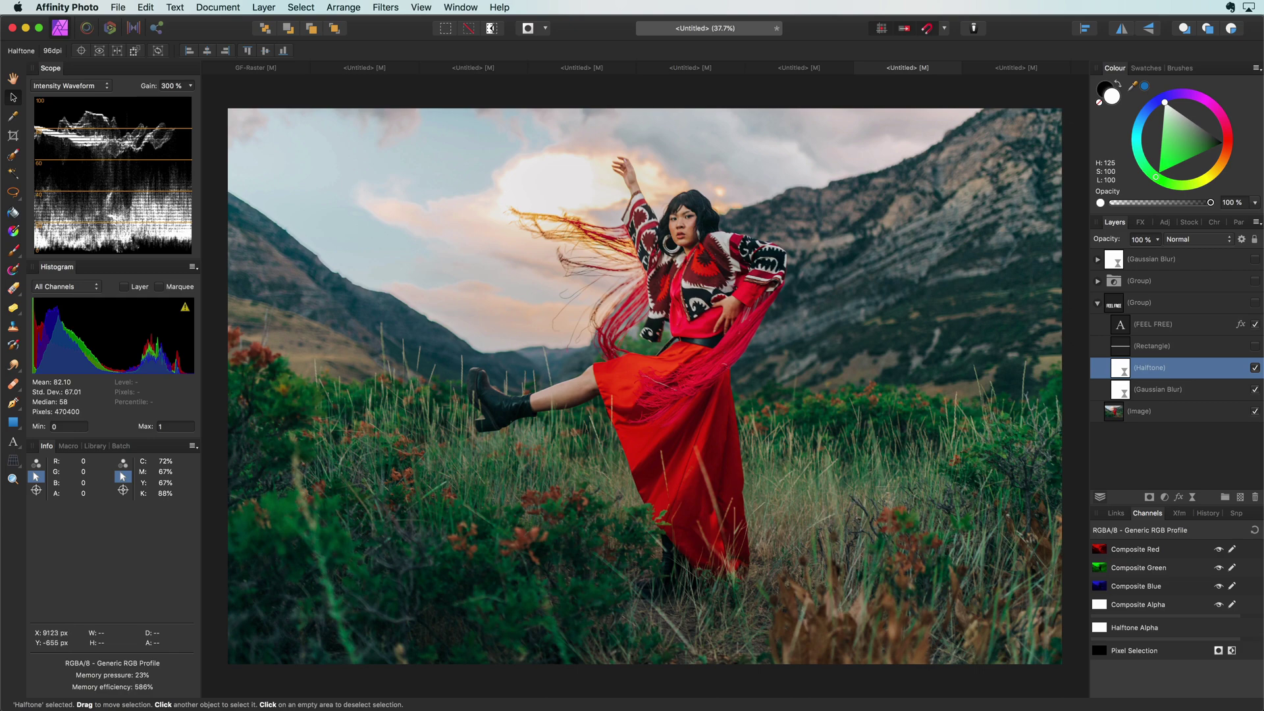
key(super+z)
key(super+z)
key(super+z)
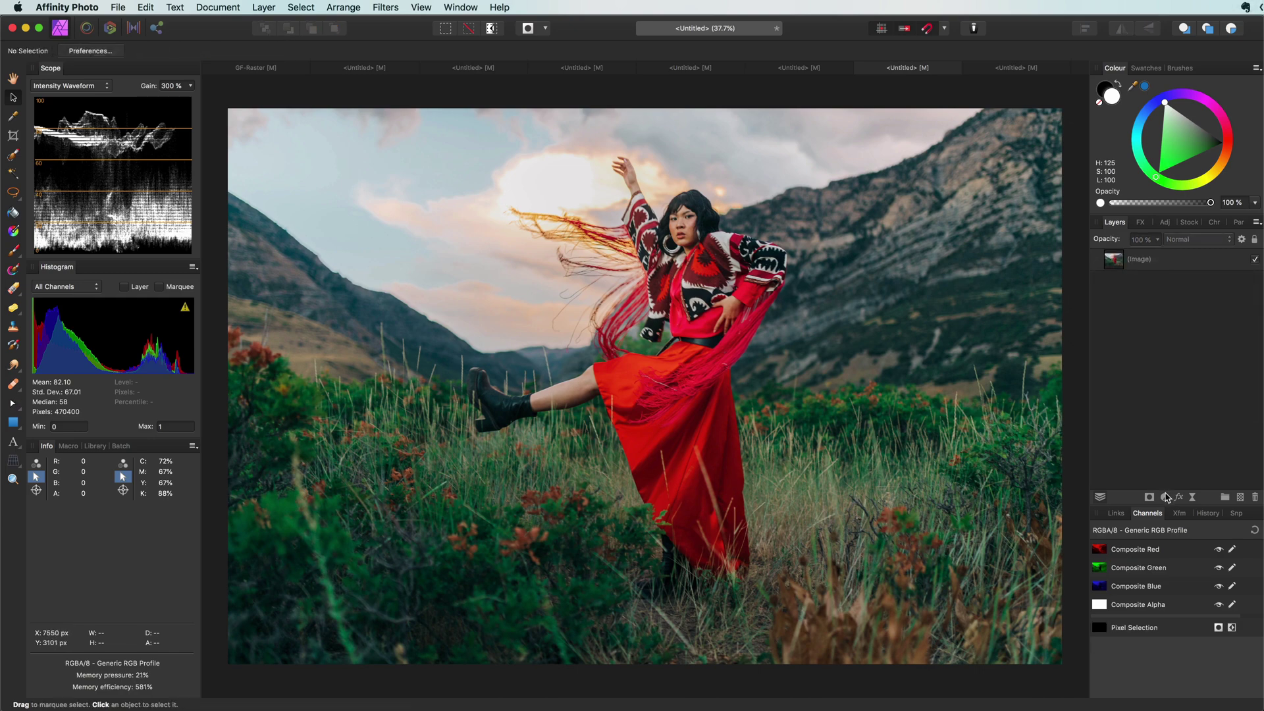
Add a Curves adjustment with its midpoint pulled down, then toggle it to compare.
click(1164, 497)
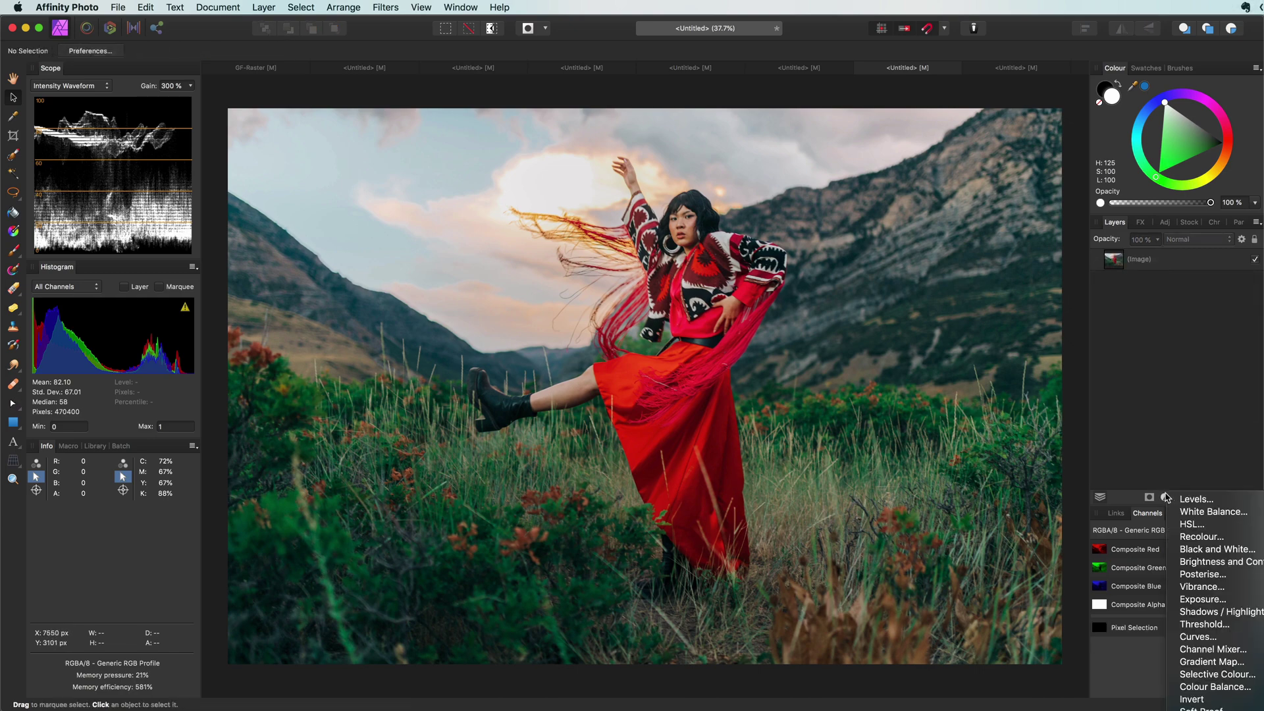
click(1194, 637)
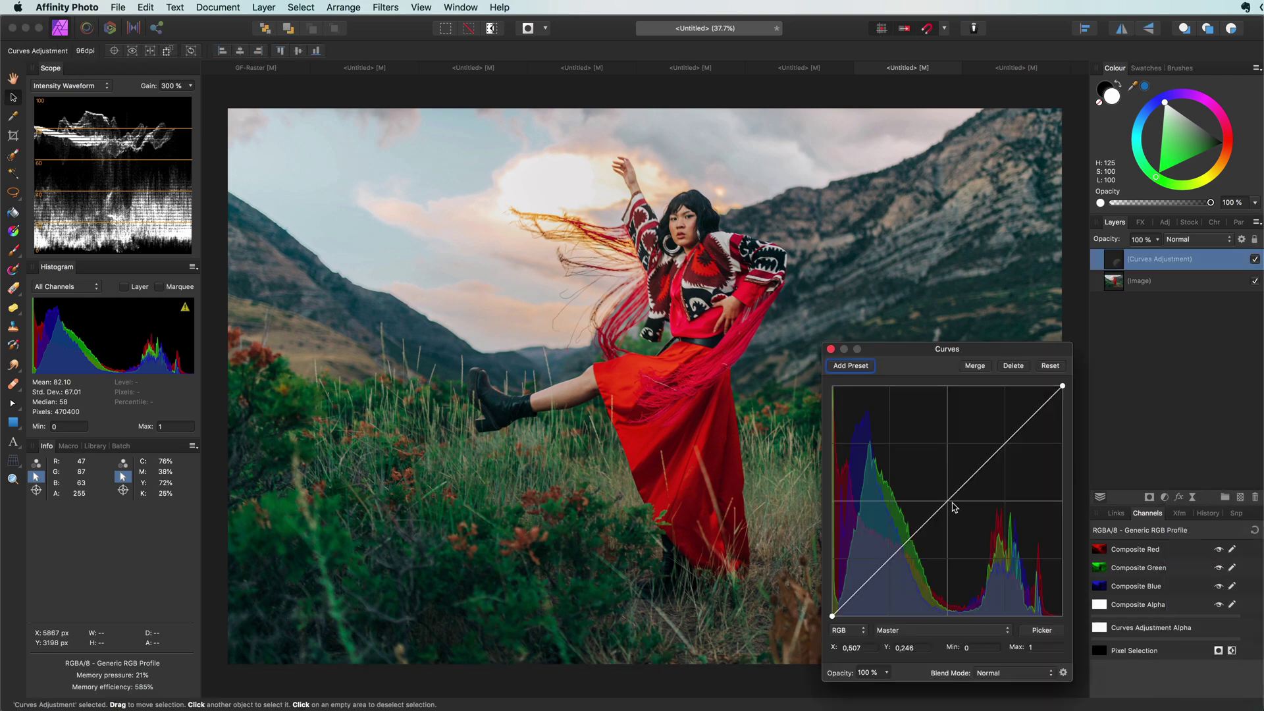
drag(950, 508, 946, 543)
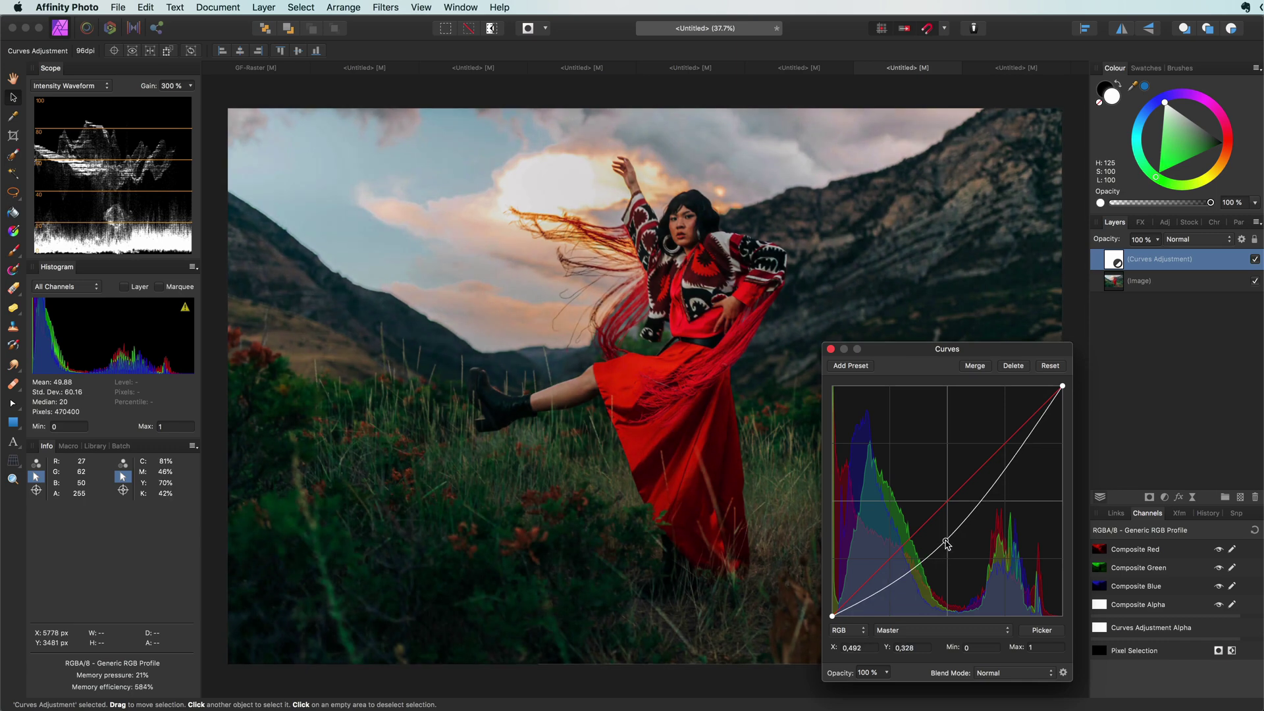
click(831, 349)
click(1255, 260)
click(1254, 260)
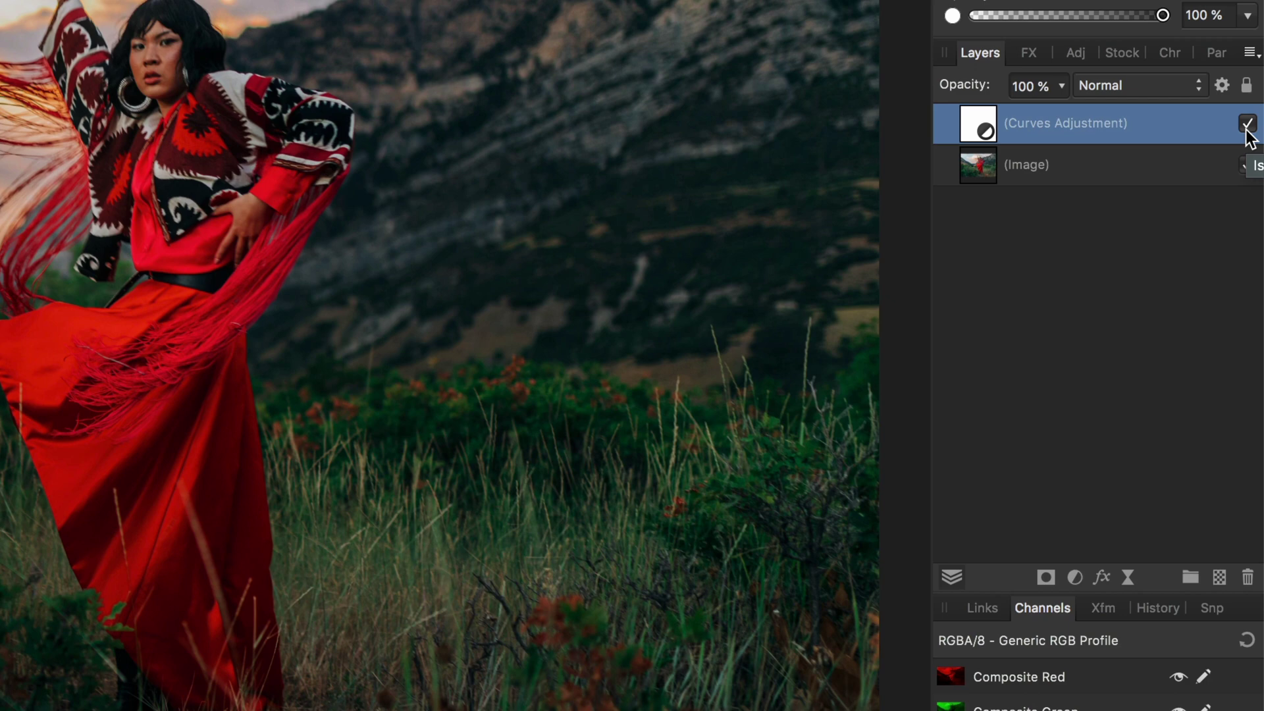
Group the Curves adjustment, expand the Group and select the Curves layer inside it.
right_click(981, 126)
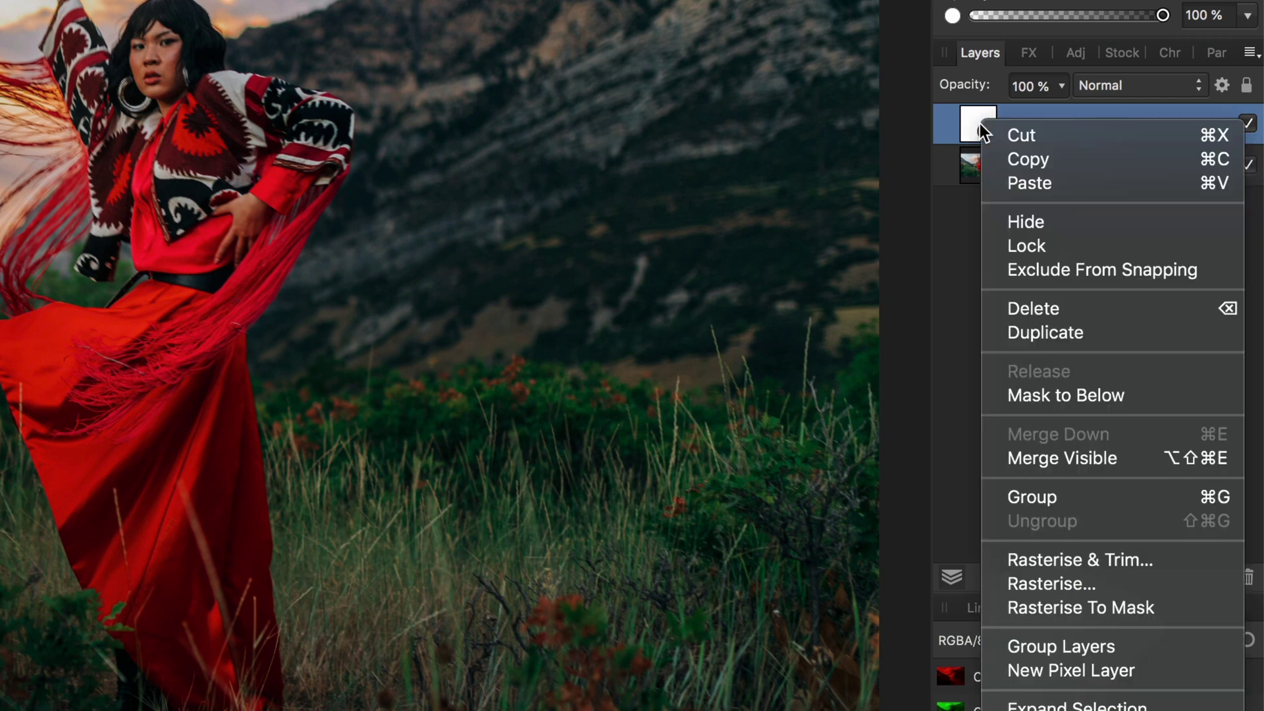
click(1084, 497)
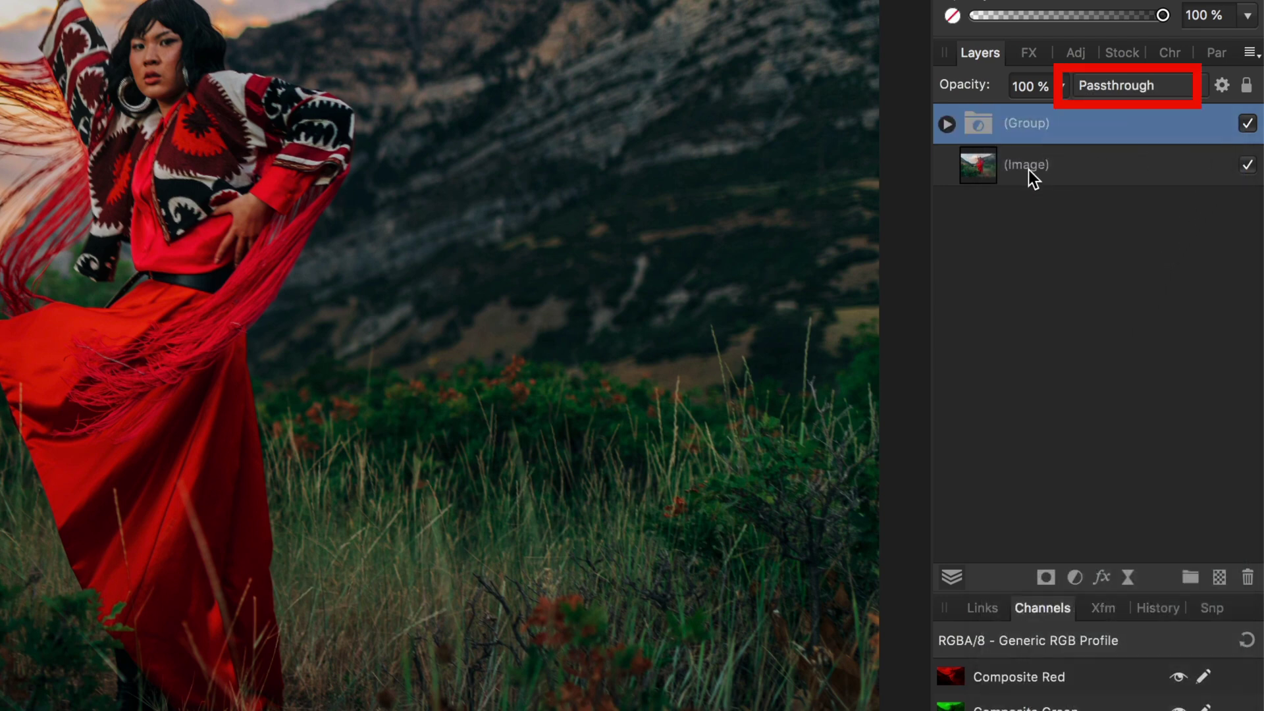
click(951, 121)
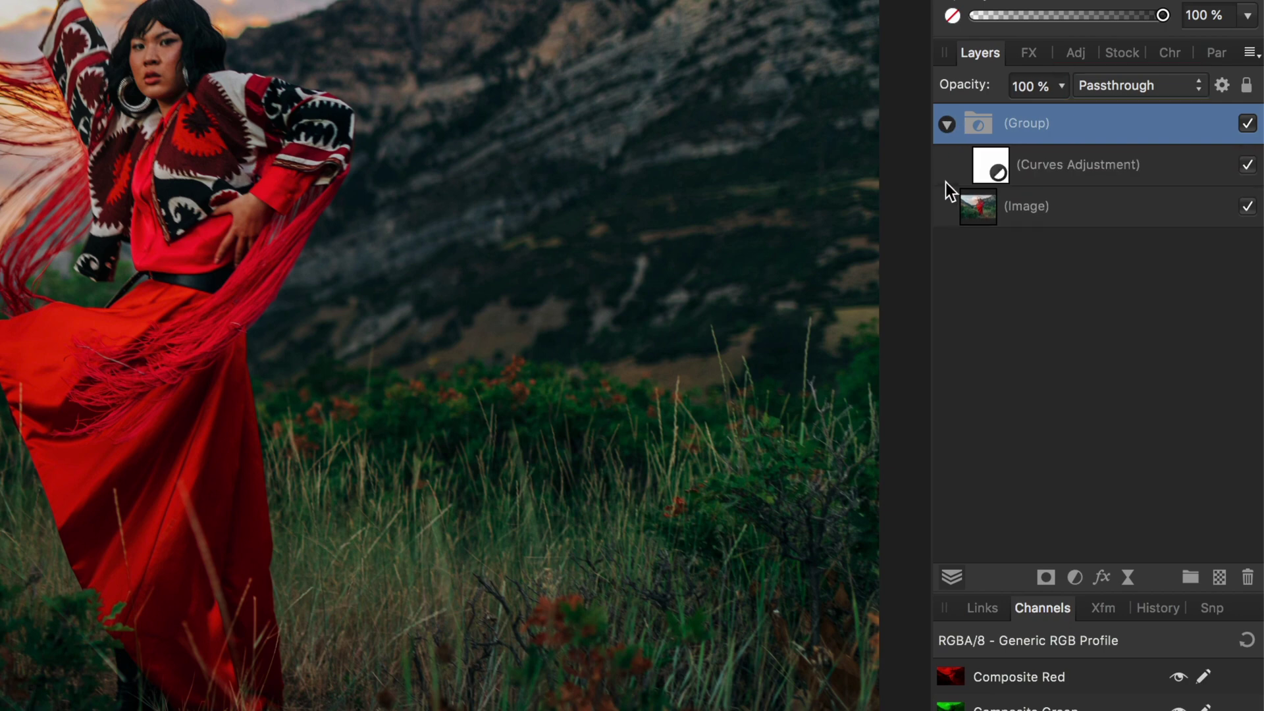
click(991, 175)
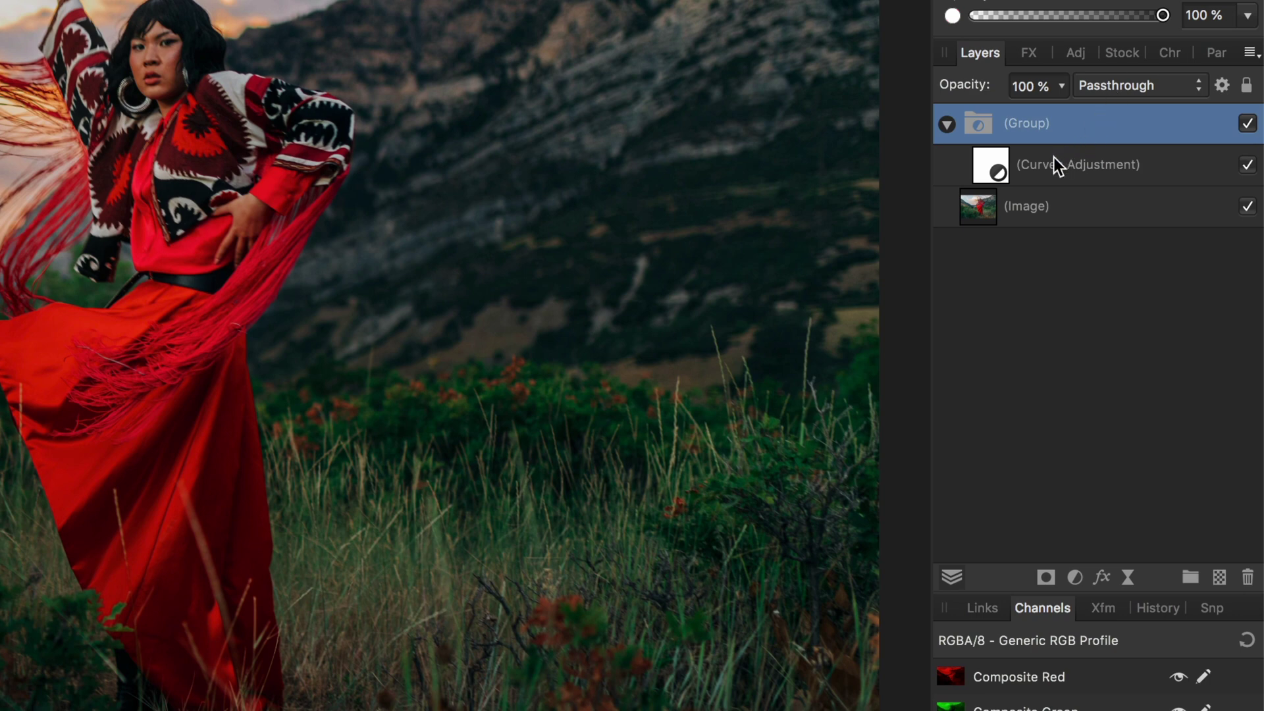
click(1053, 163)
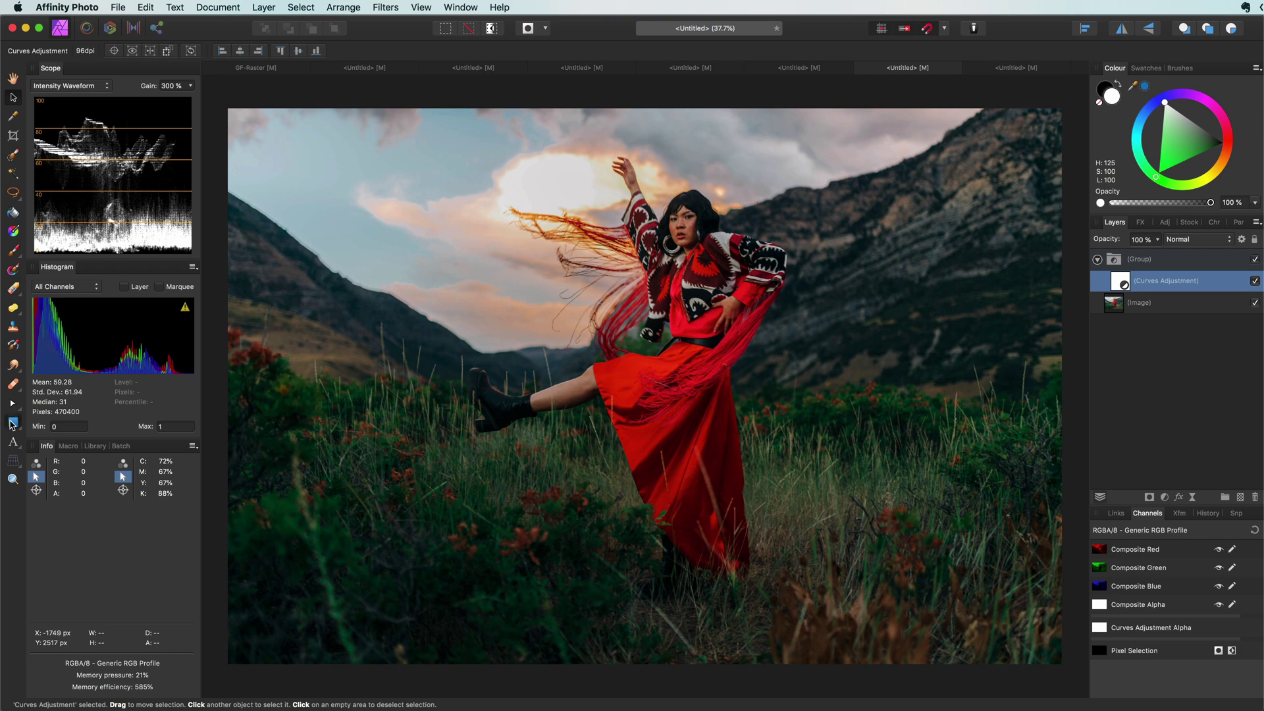
Draw a white ellipse over the woman inside the Group.
click(11, 423)
click(64, 444)
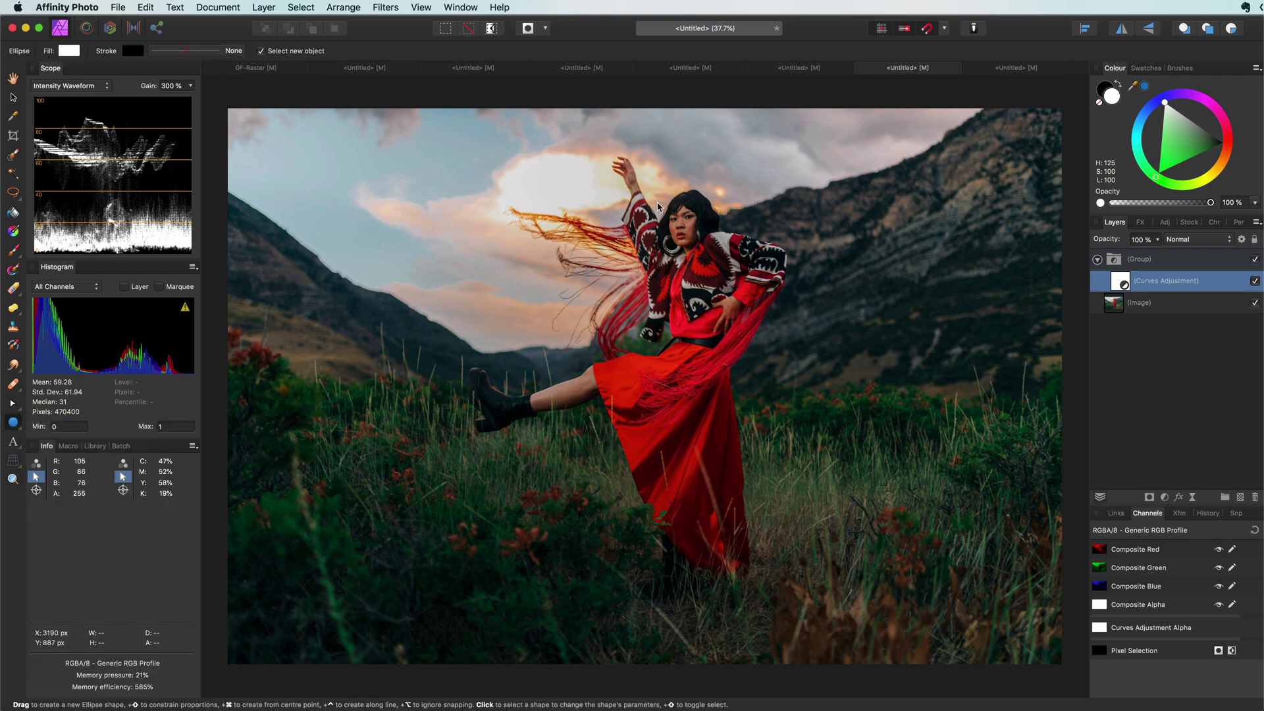
drag(505, 223, 828, 535)
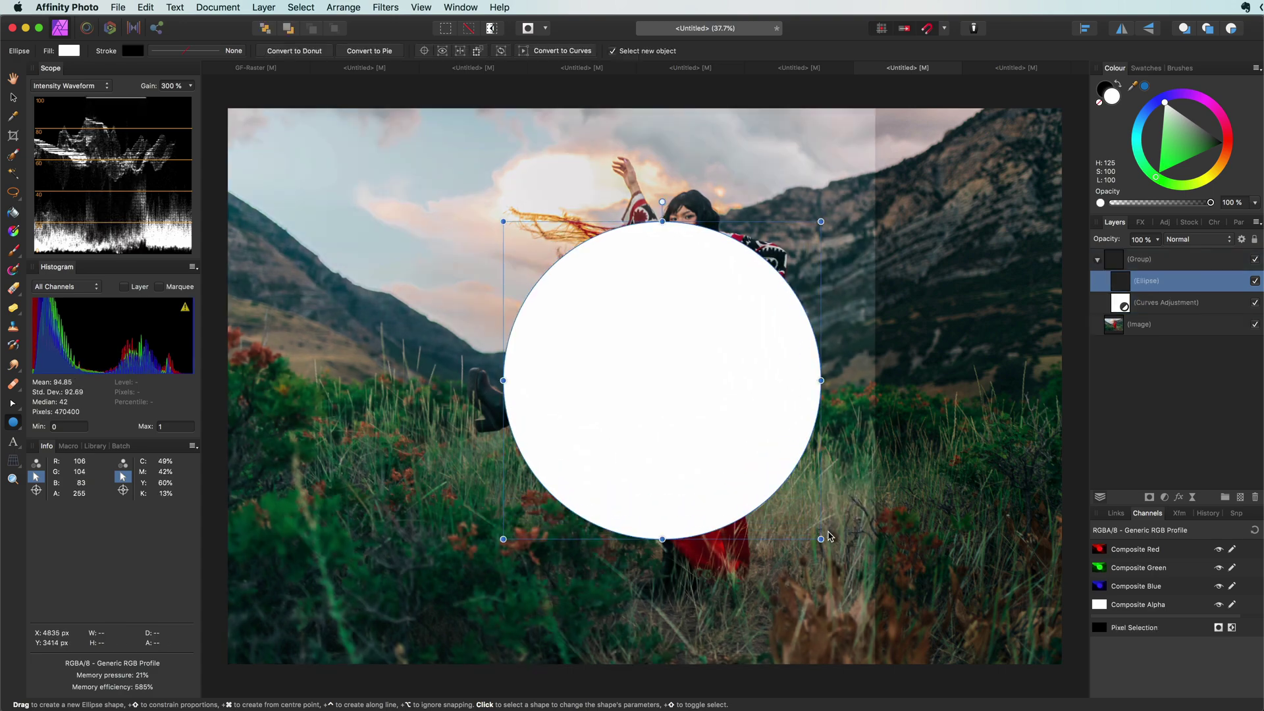
click(864, 487)
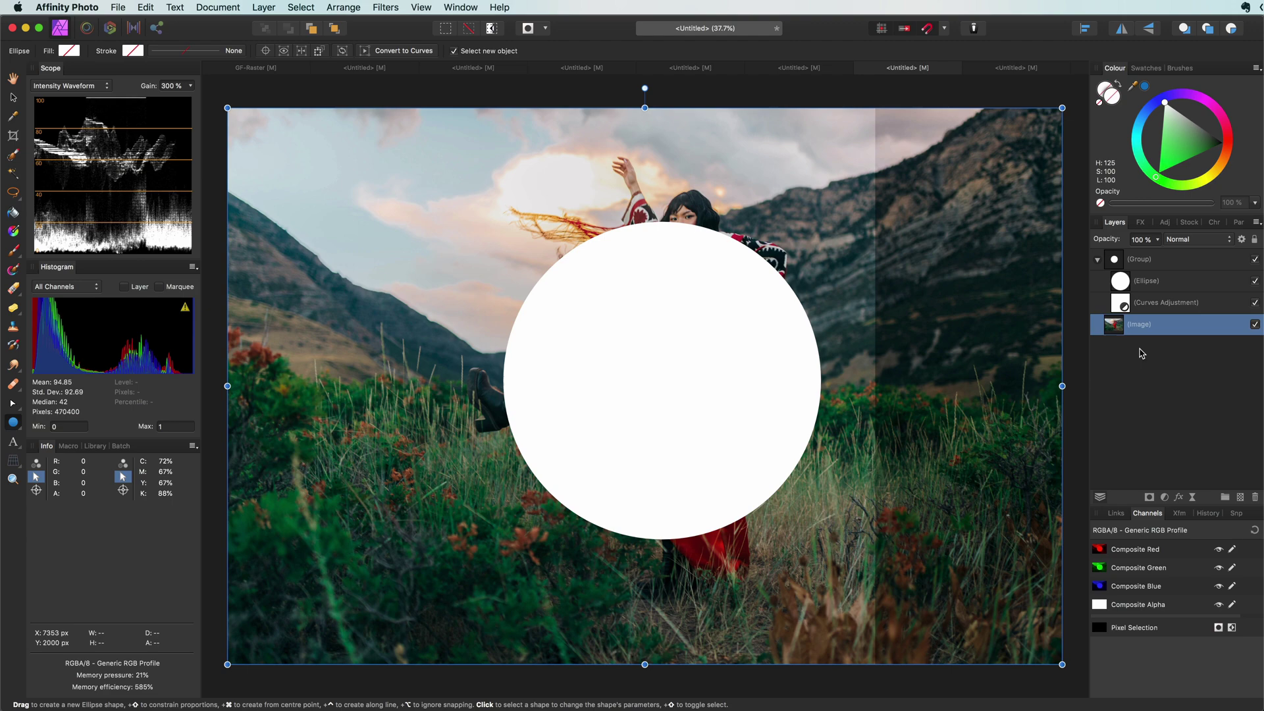
click(786, 333)
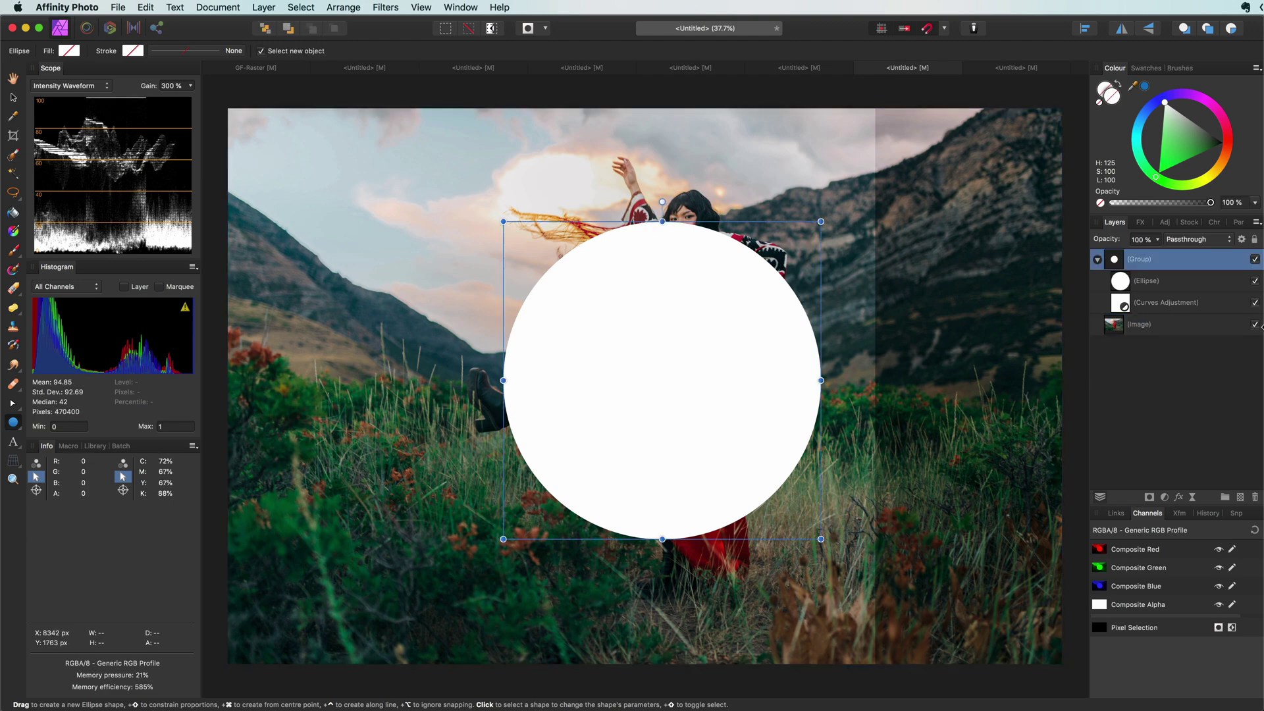
Toggle the Curves adjustment off and on to compare, leaving it on.
click(1172, 305)
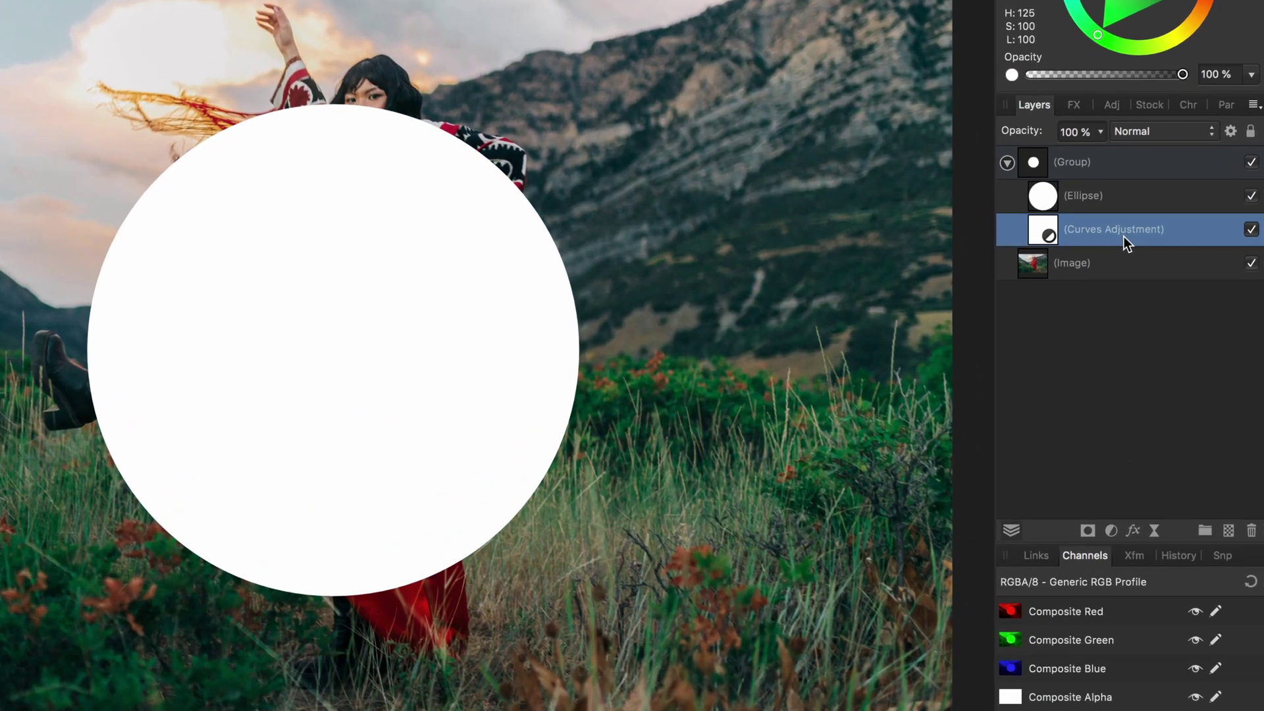
click(1250, 230)
click(1250, 230)
click(1250, 229)
click(1250, 229)
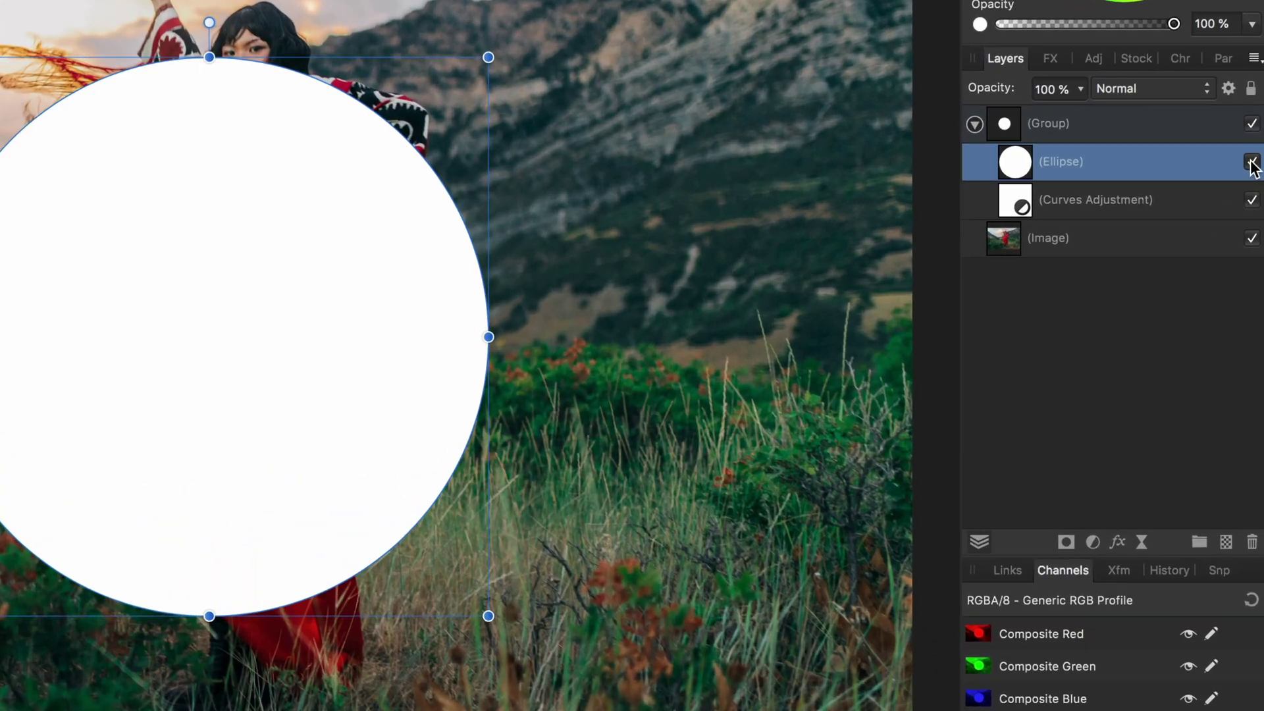
click(1251, 162)
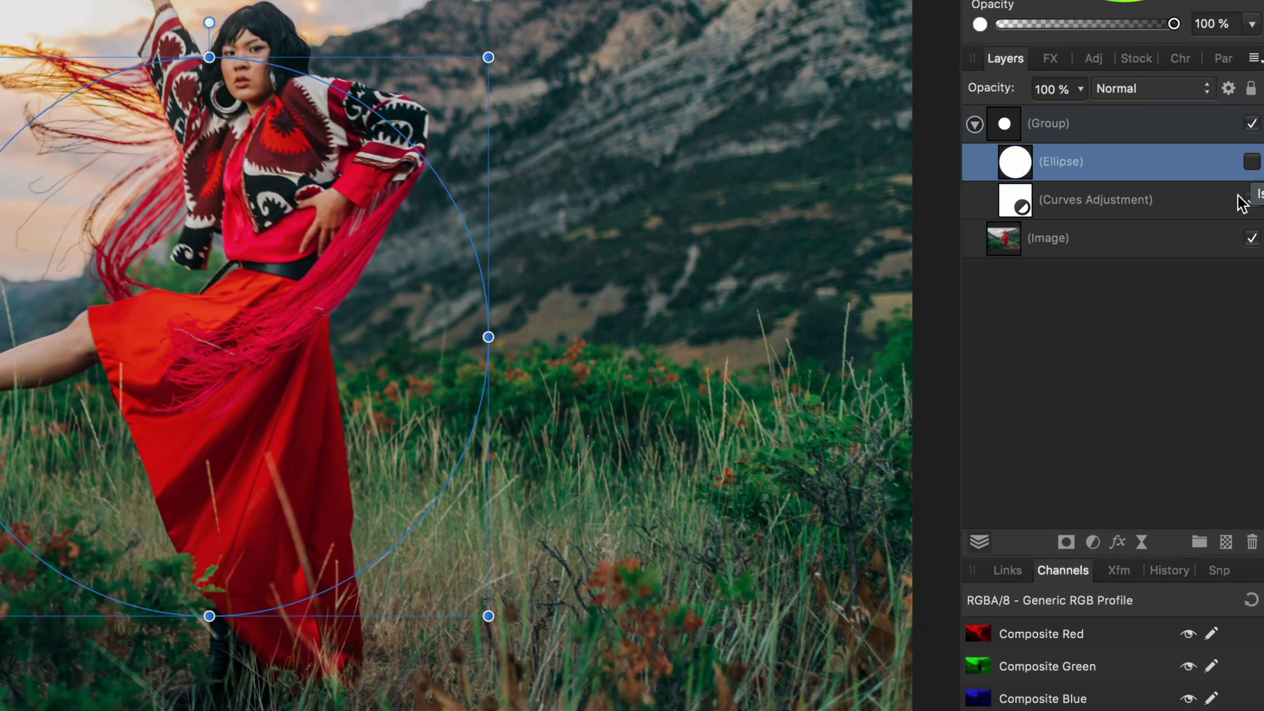
click(1129, 323)
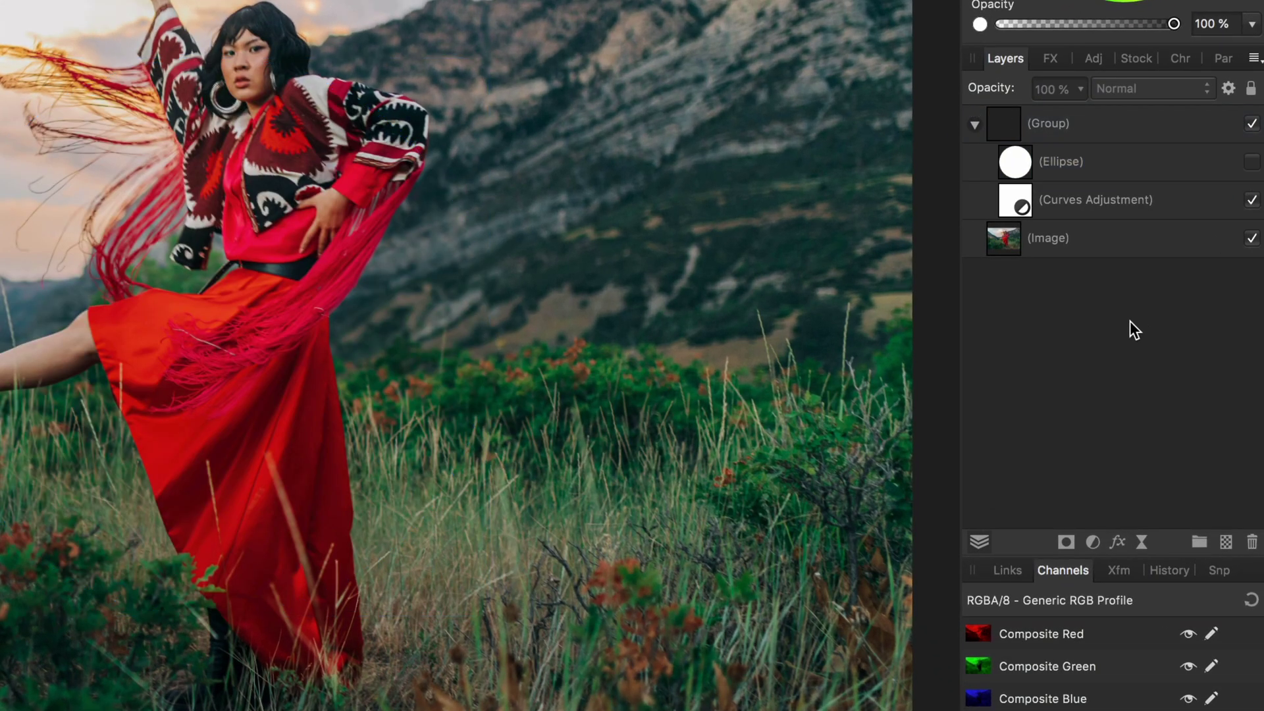
click(1070, 168)
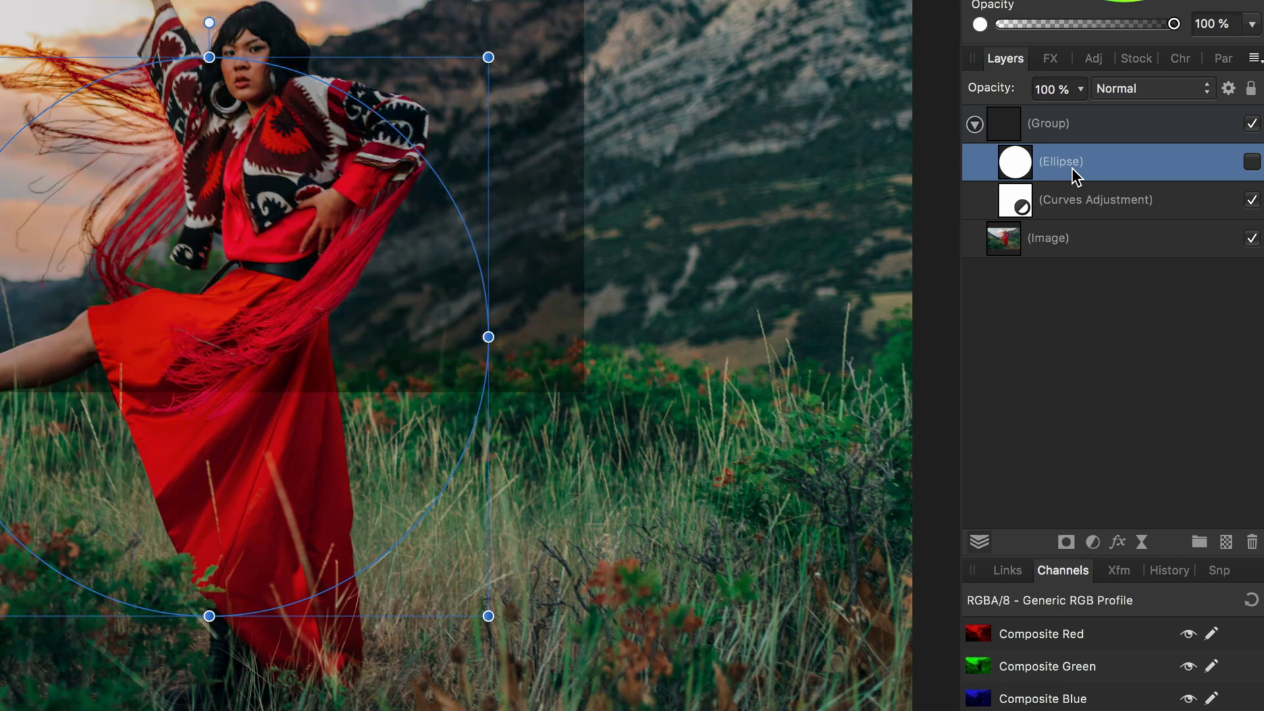
key(Delete)
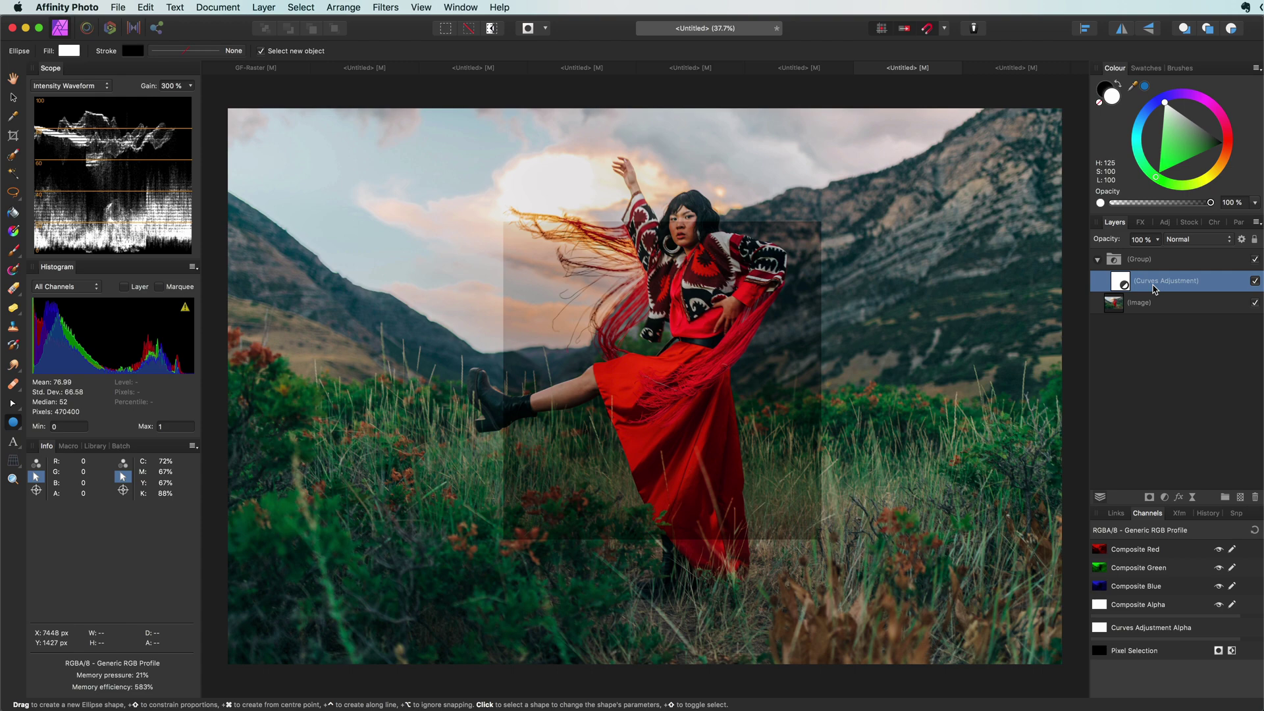
key(super+1)
key(super+0)
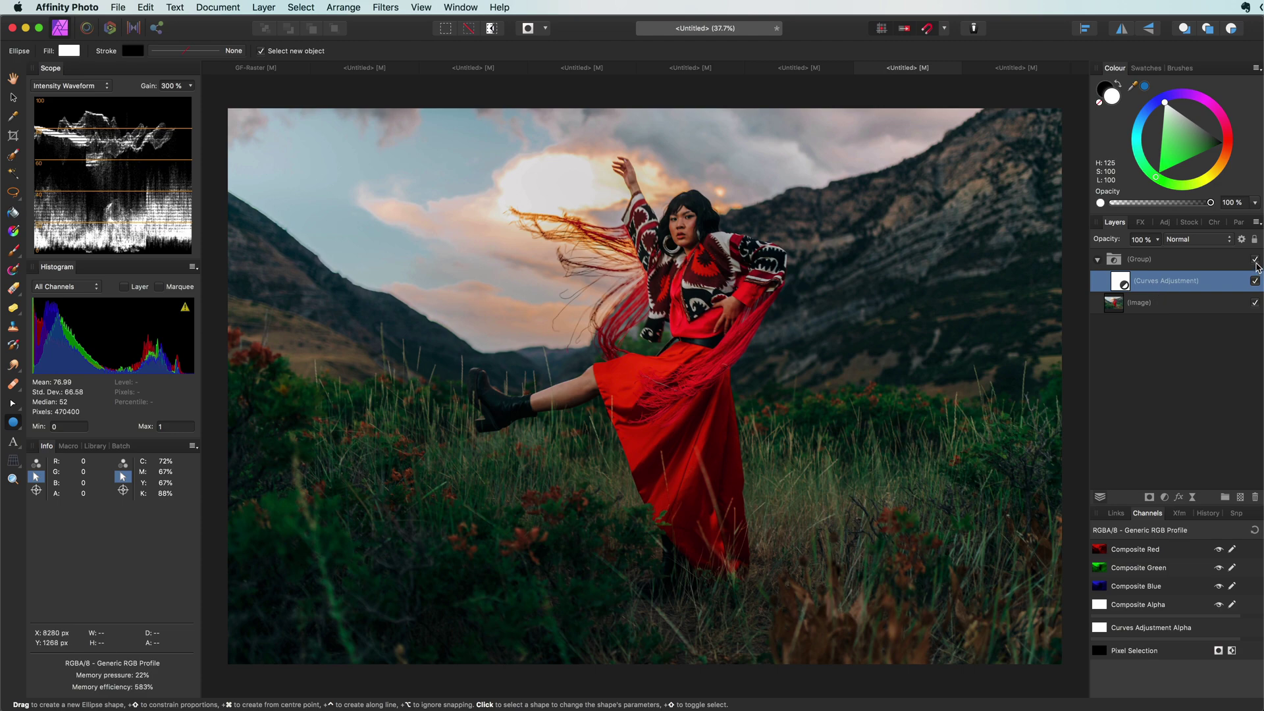
click(1254, 259)
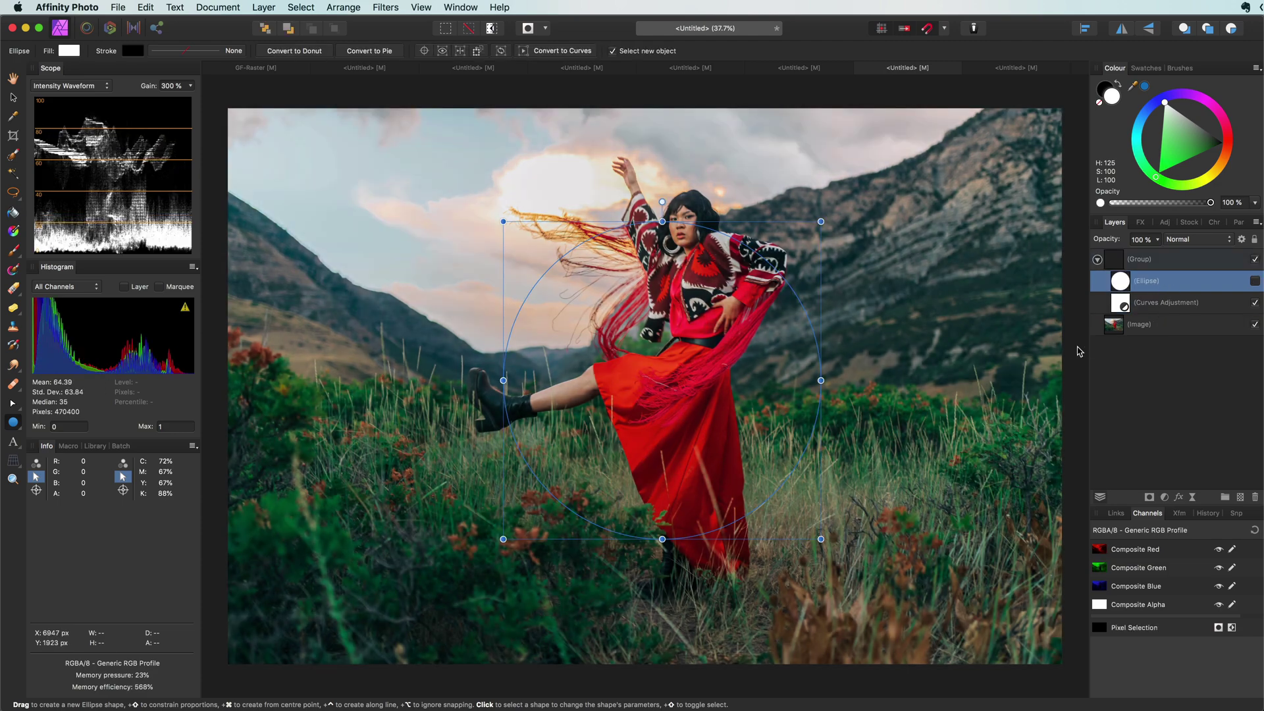
click(1071, 349)
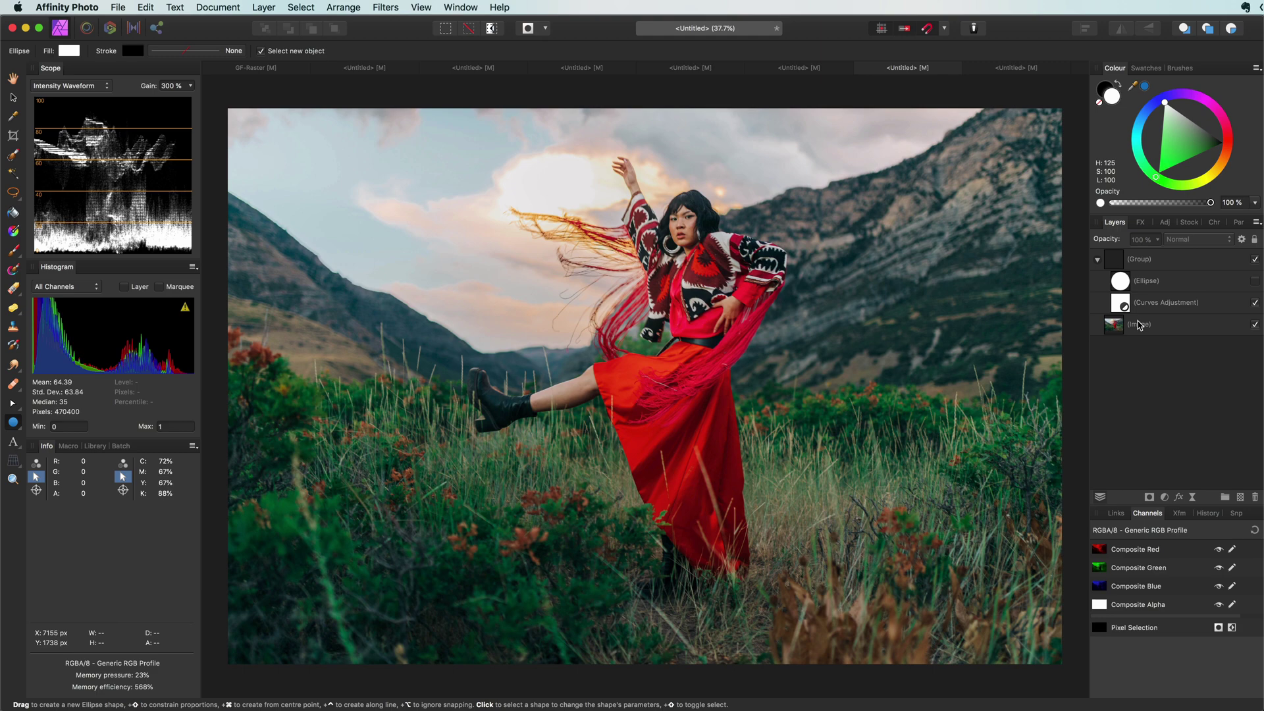
click(1195, 288)
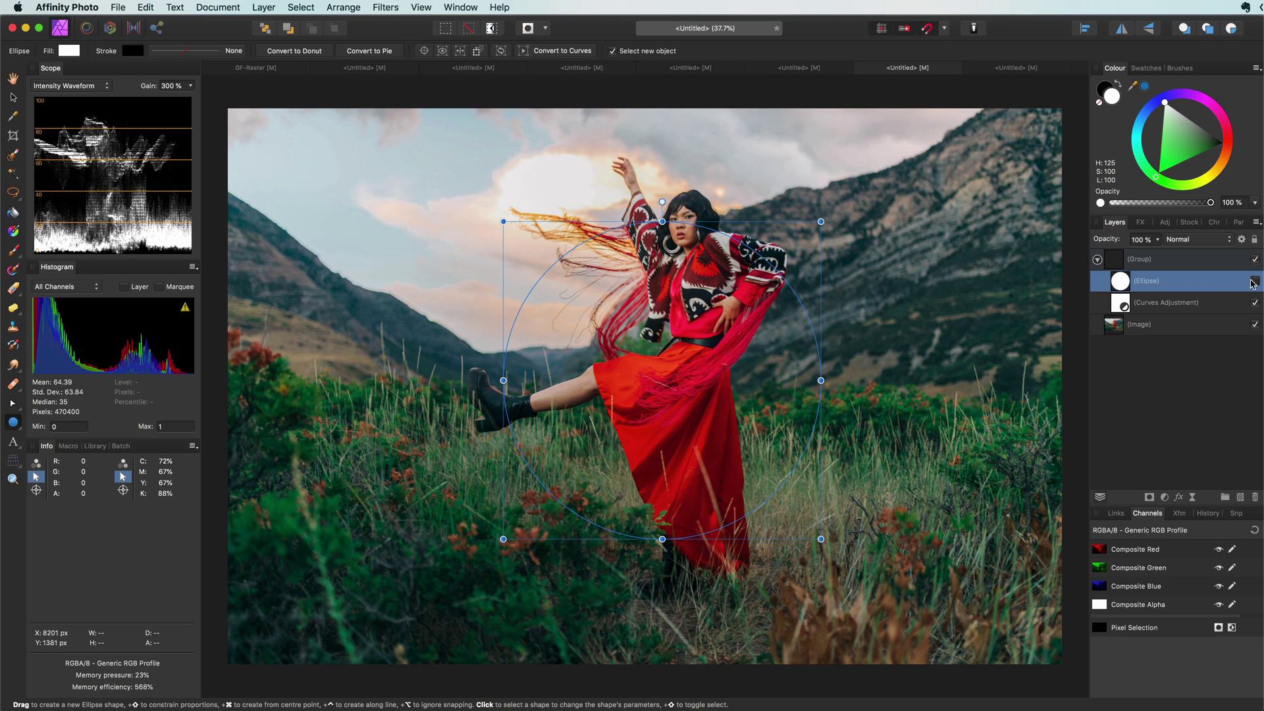
click(1254, 281)
click(1254, 281)
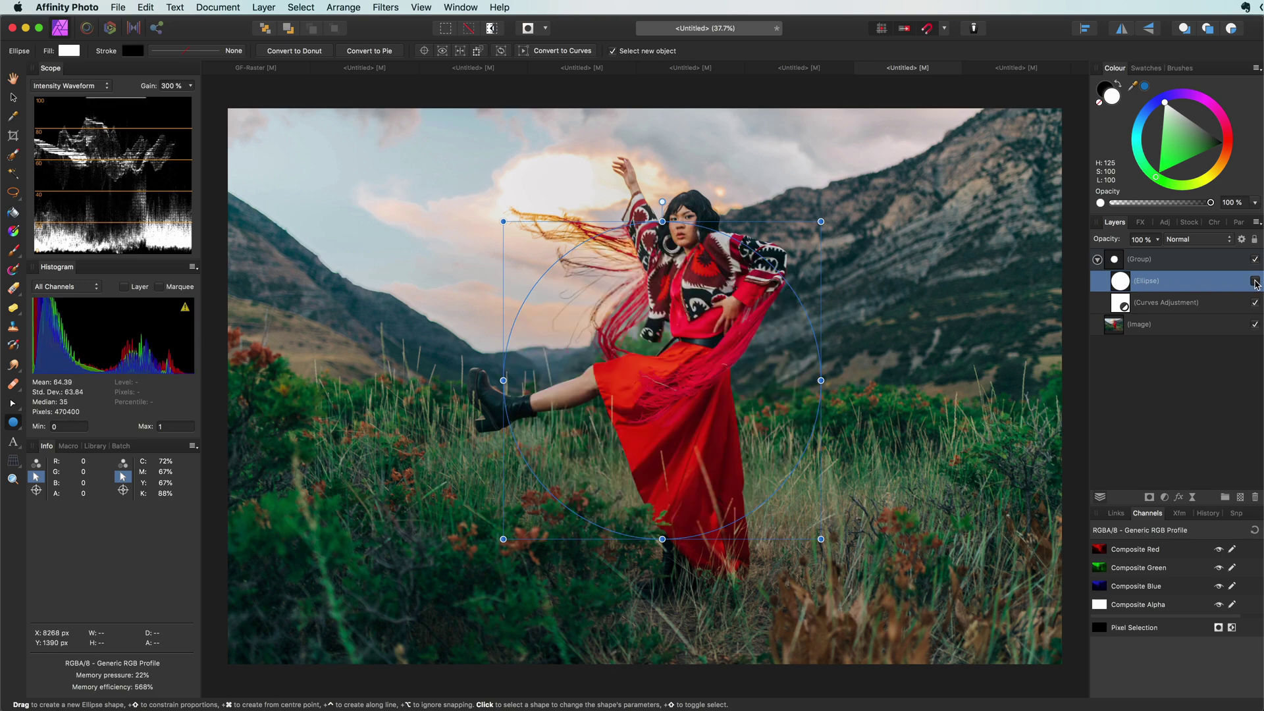
click(1254, 281)
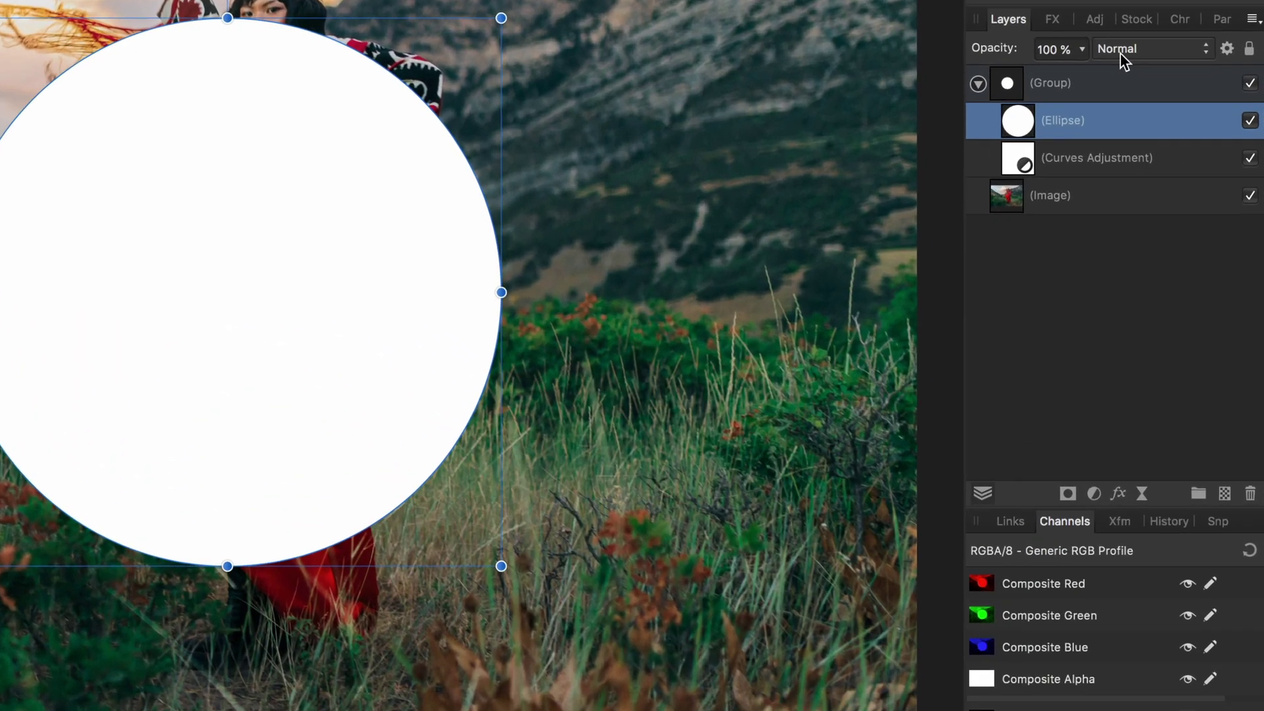
Set the ellipse's blend mode to Multiply and move Curves Adjustment above it.
click(1179, 240)
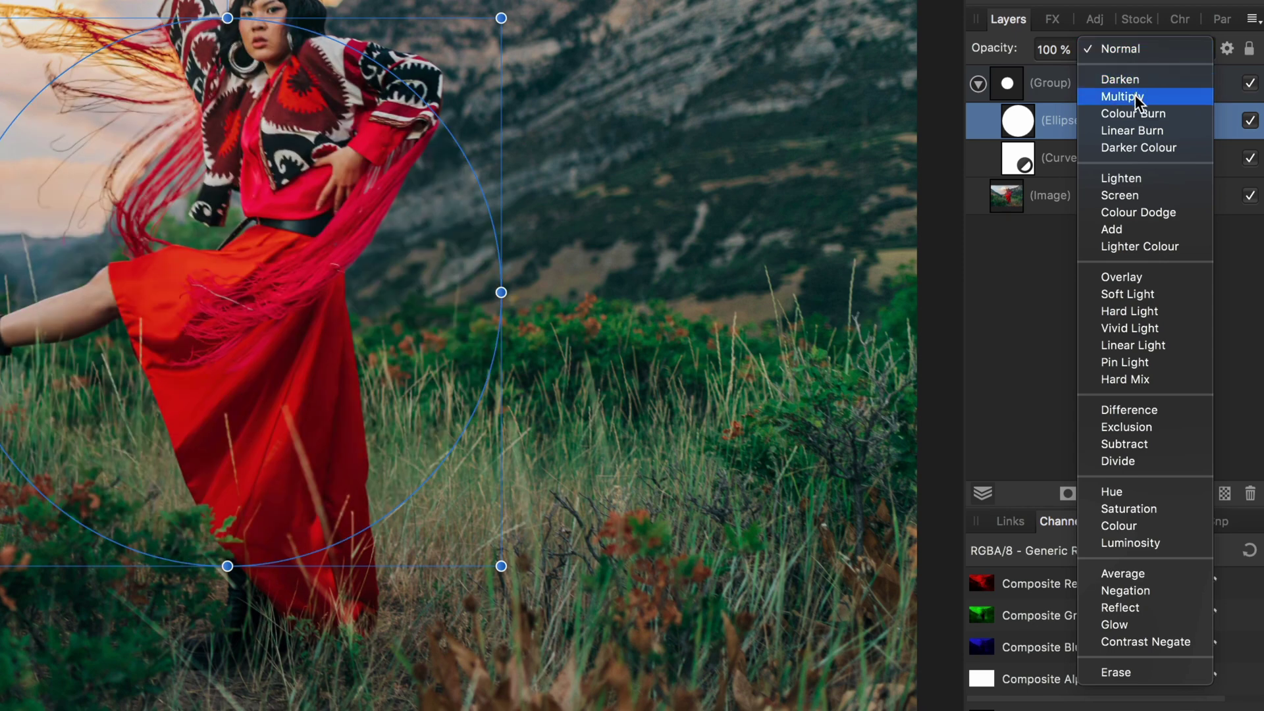
click(1135, 96)
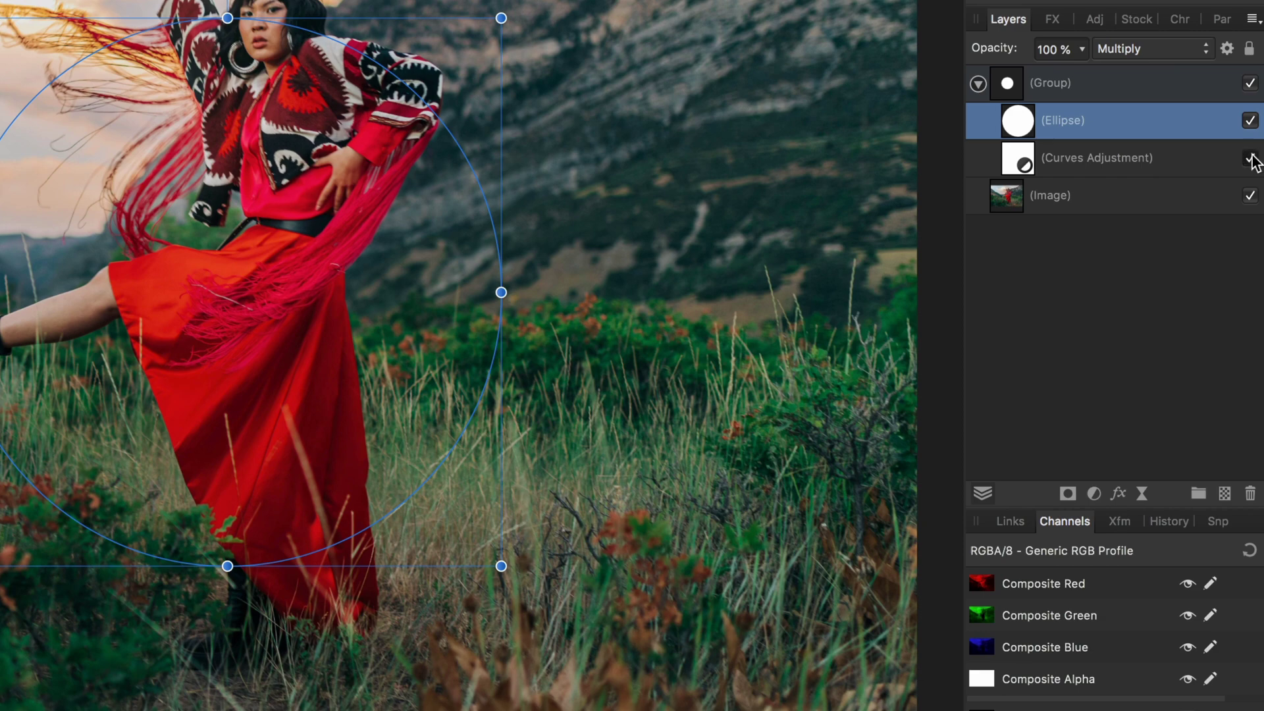
click(1024, 164)
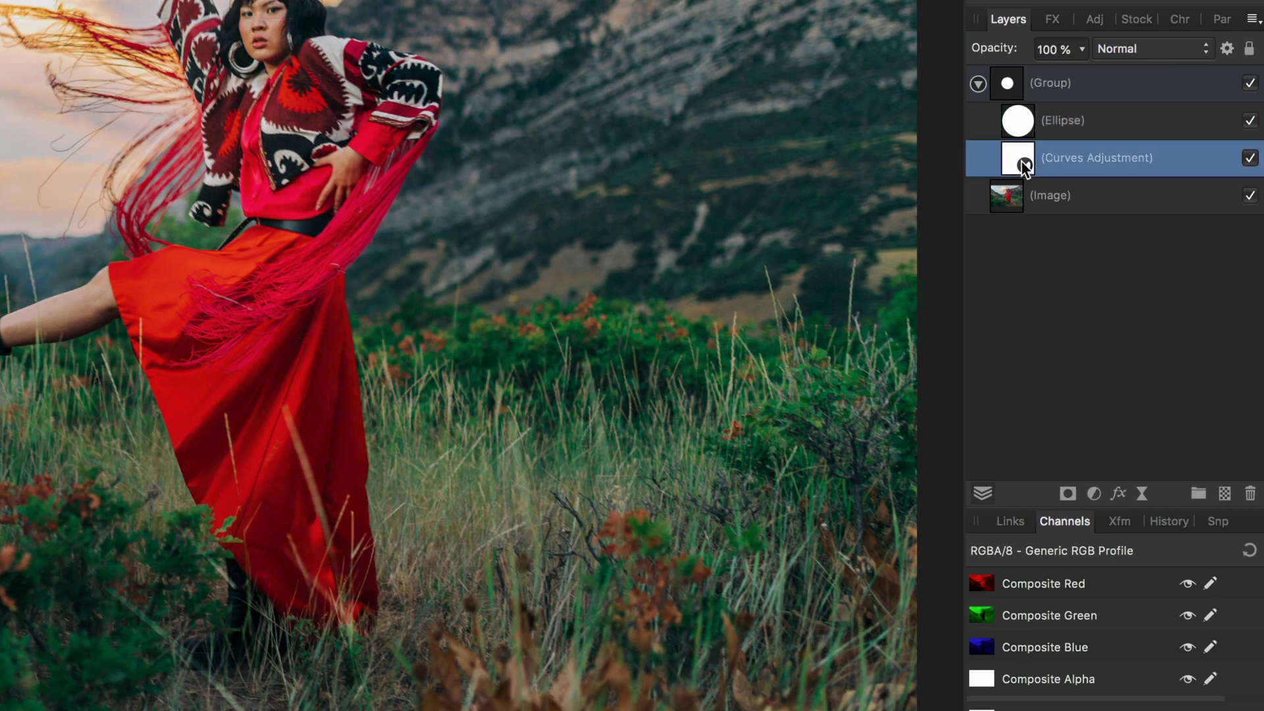
drag(1018, 162, 1051, 108)
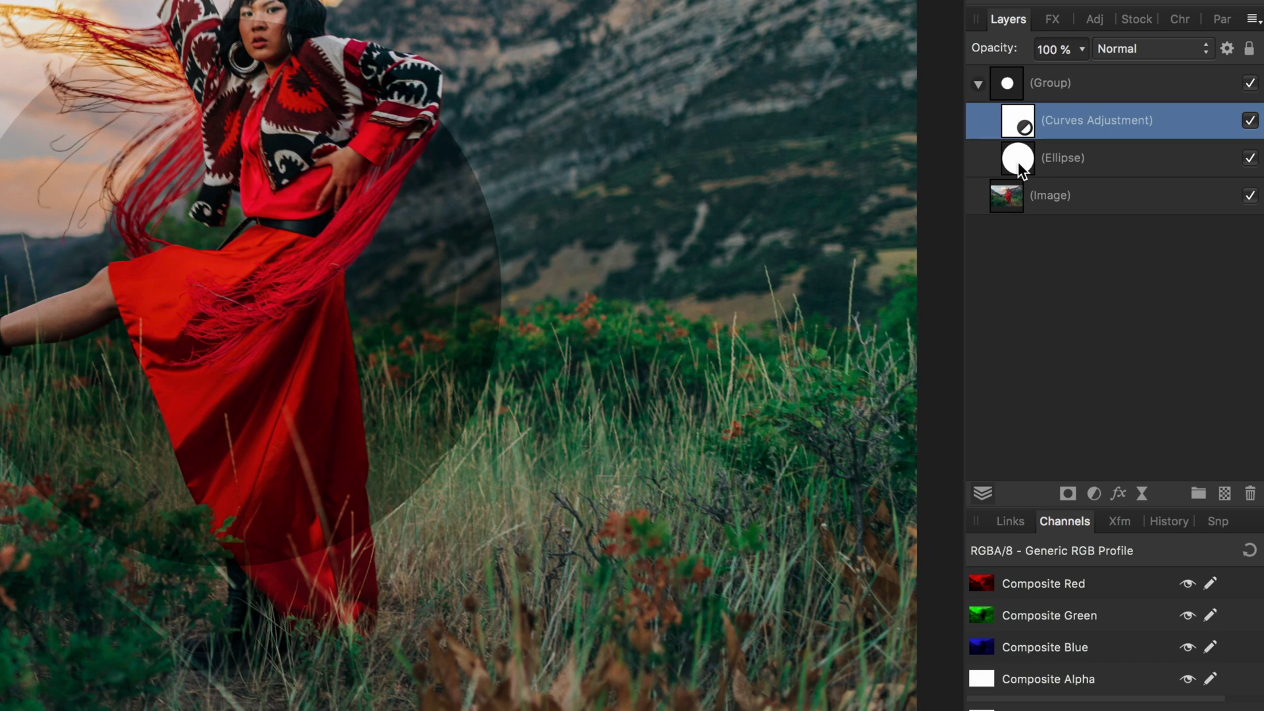
Press the 1 and 2 keys, then select the Ellipse together with Curves Adjustment.
key(1)
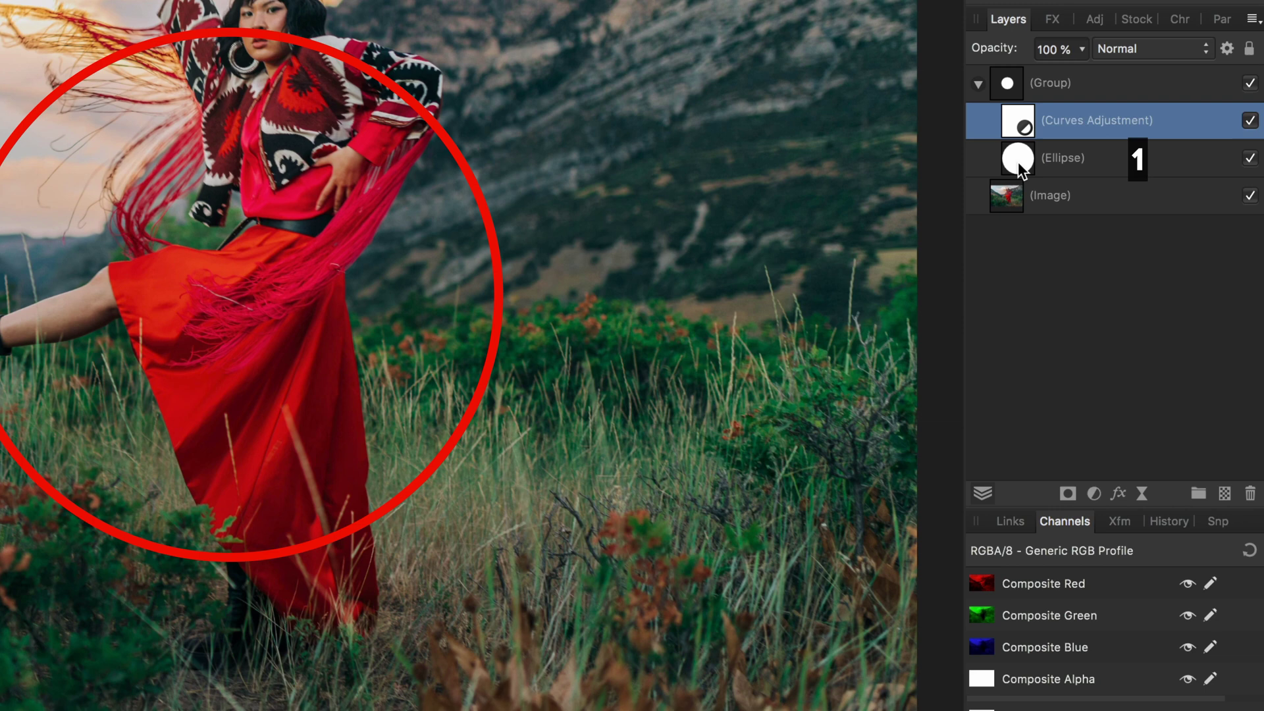
key(2)
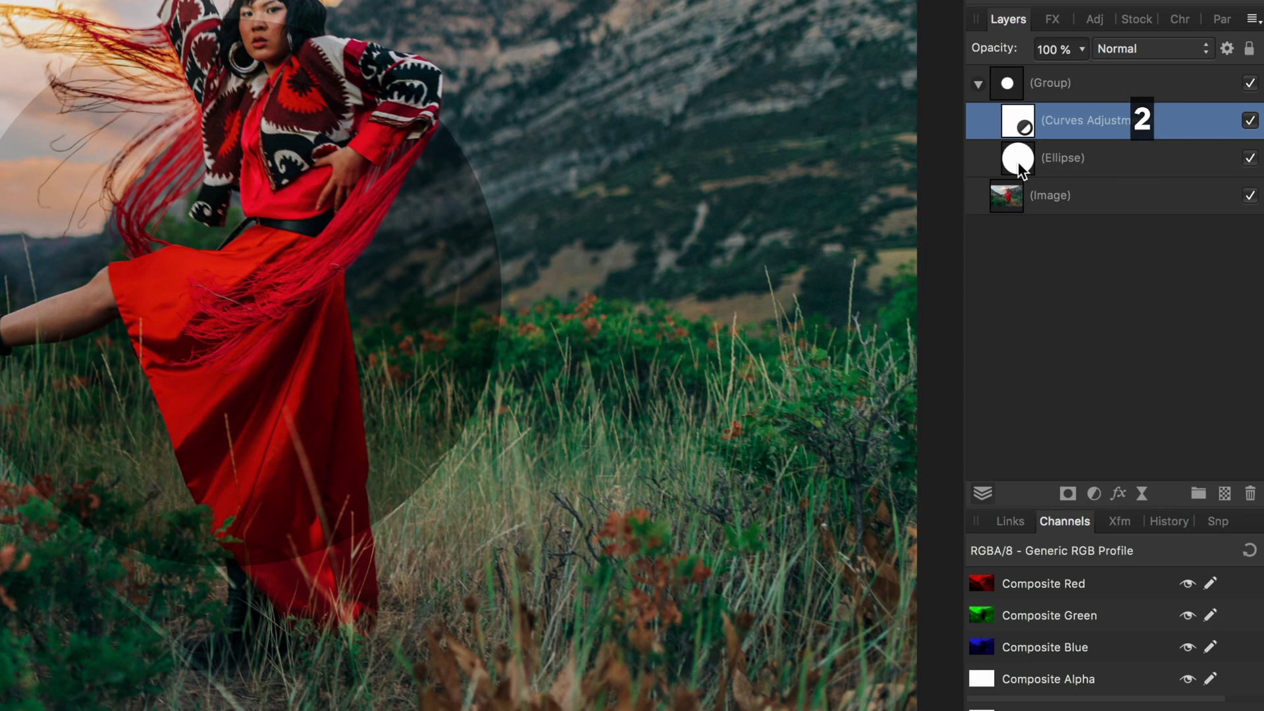
shift+click(1018, 161)
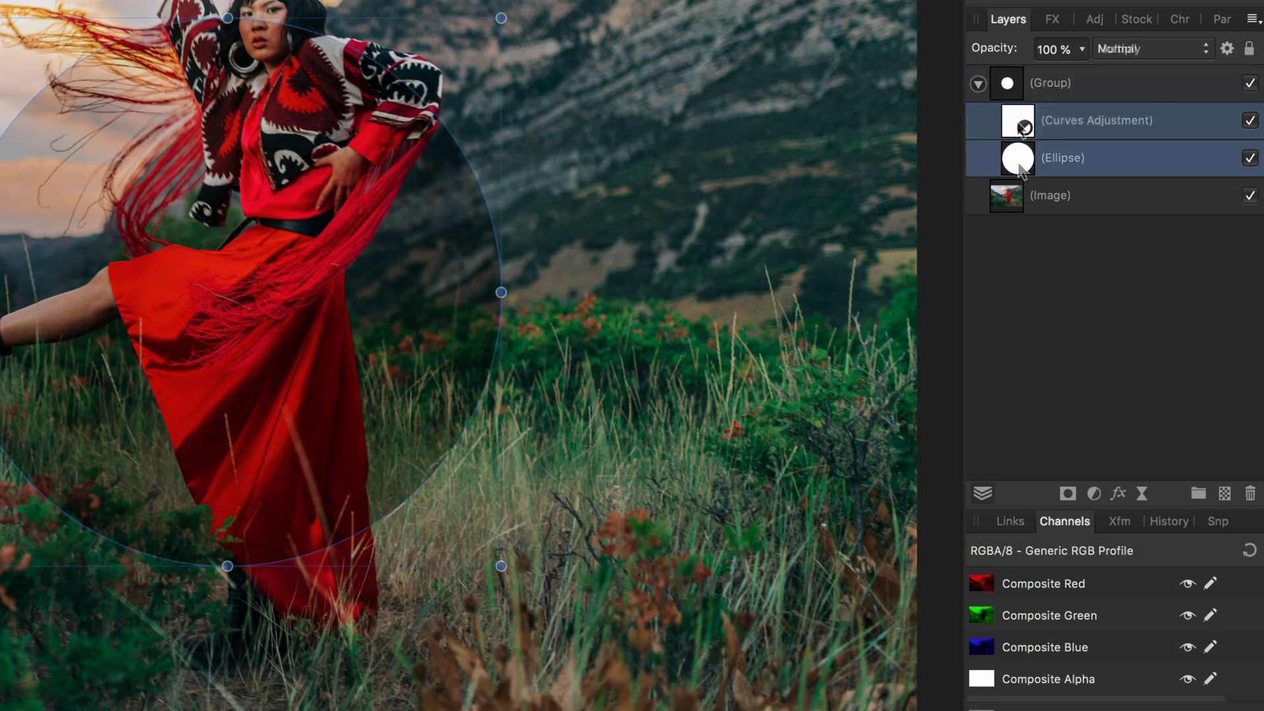
Move Curves Adjustment back below the Ellipse and hide it.
click(1029, 121)
drag(1022, 116, 1053, 160)
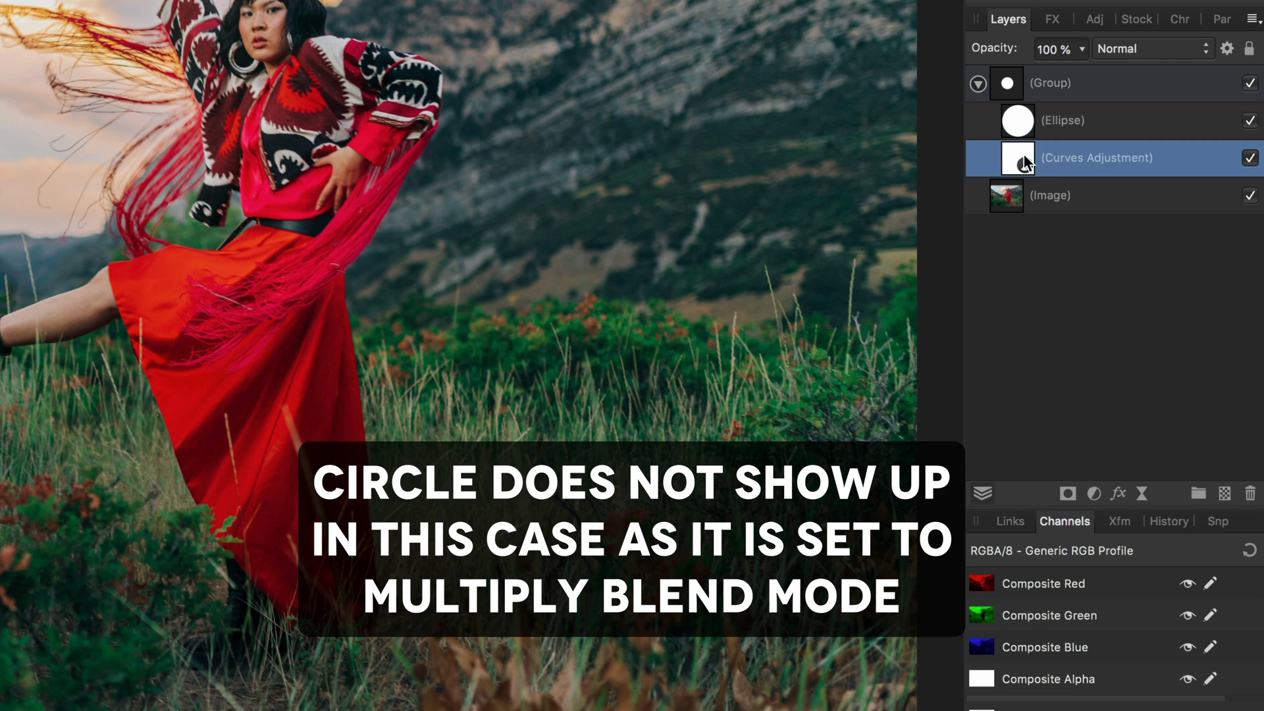
click(1249, 158)
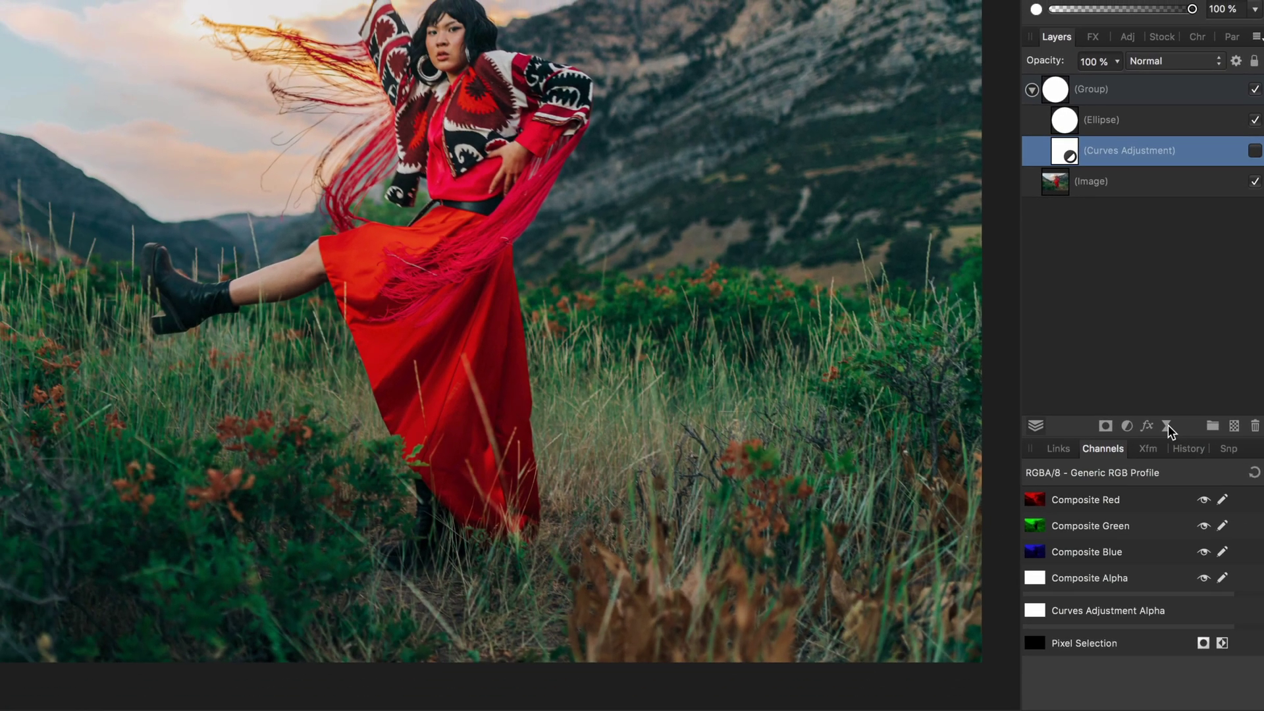
Add a live Gaussian Blur of 69,3 px radius, placed below the Ellipse in the Group.
click(1165, 426)
click(1166, 426)
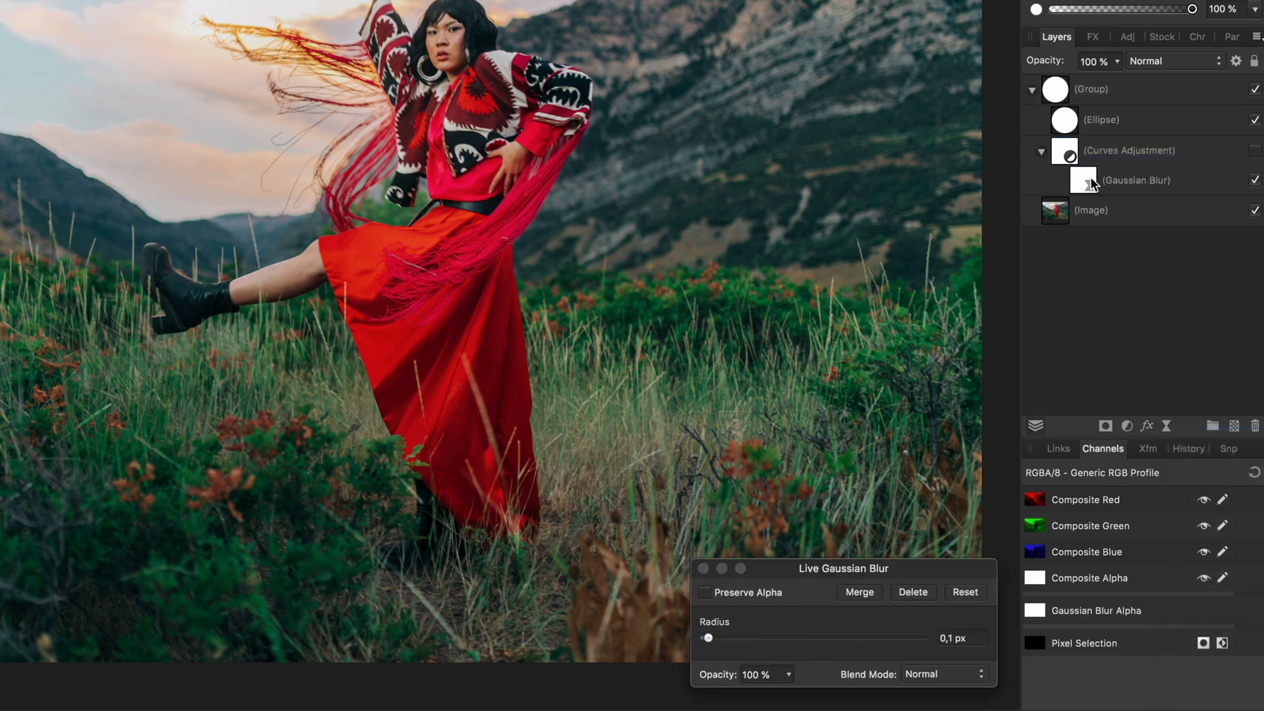
drag(1090, 183, 1079, 135)
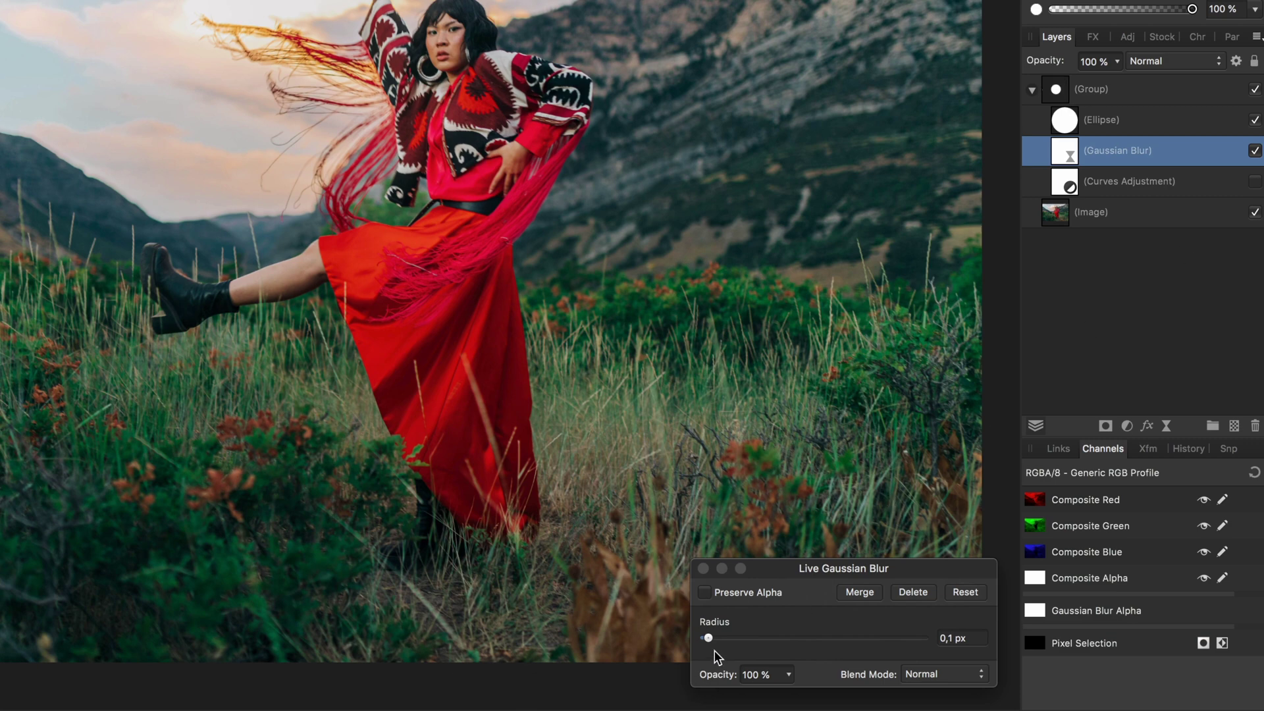
drag(709, 640, 912, 649)
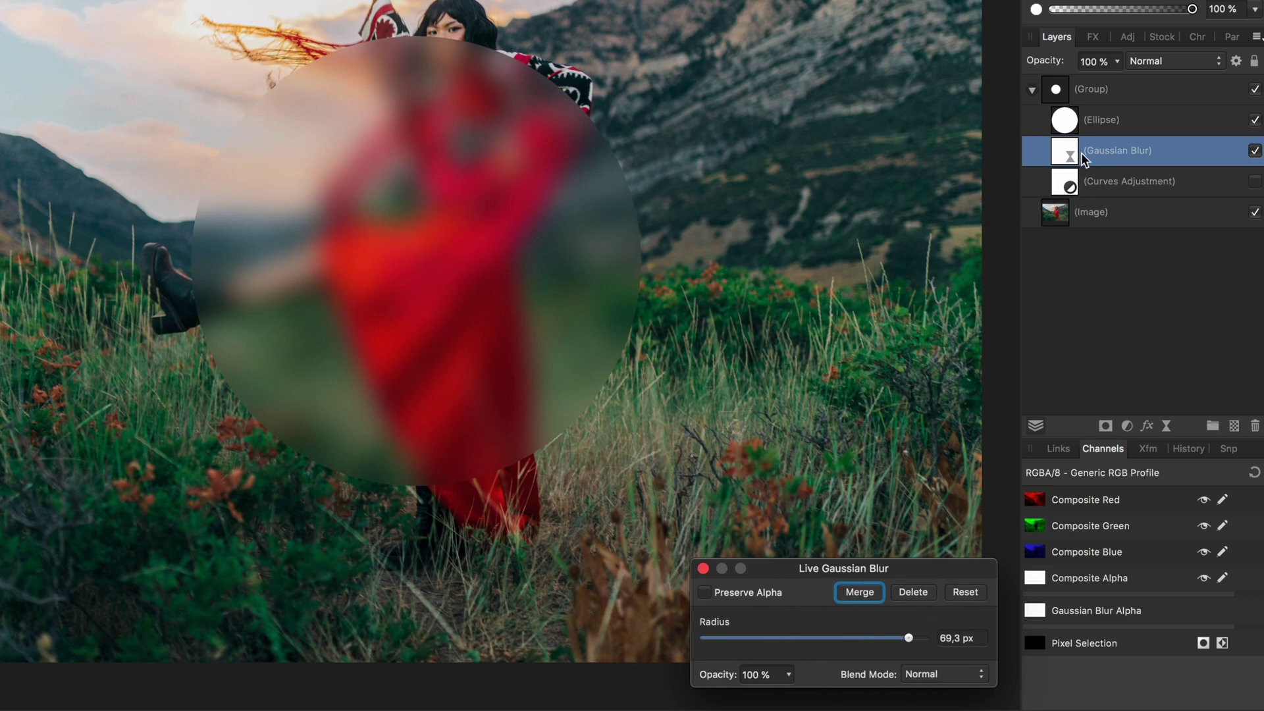
drag(1082, 160, 1093, 103)
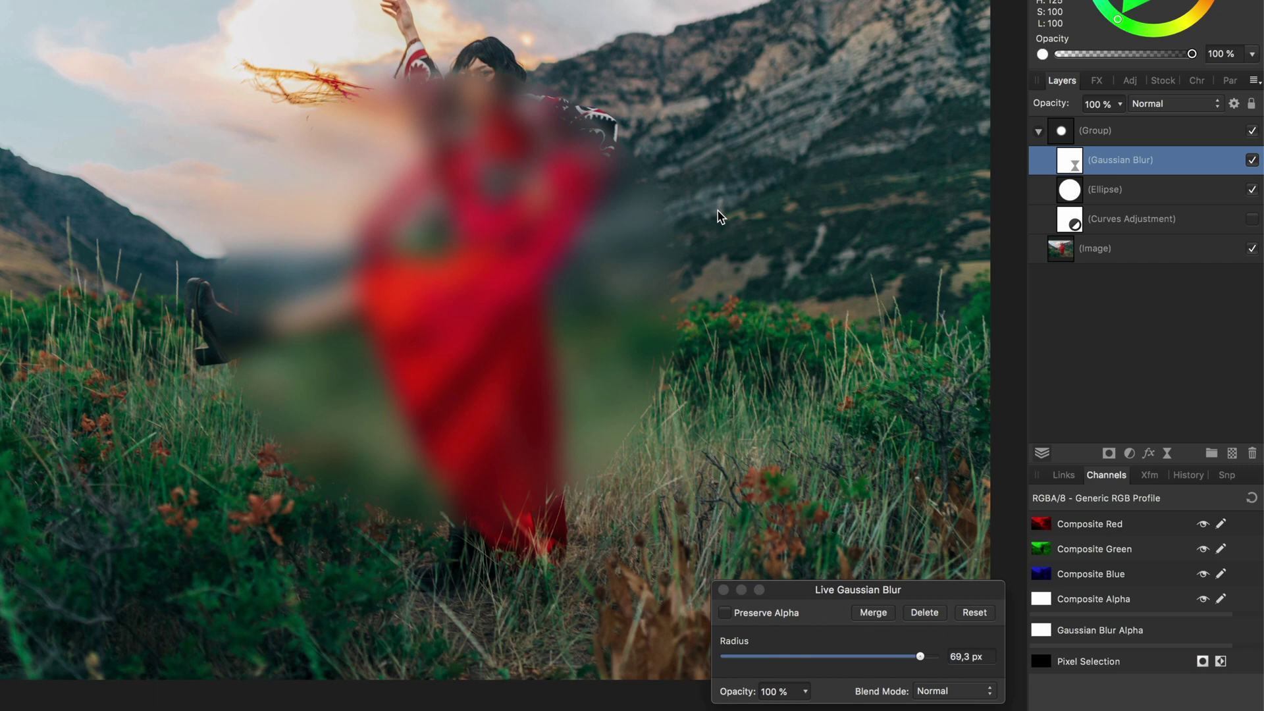
drag(1093, 166, 1073, 191)
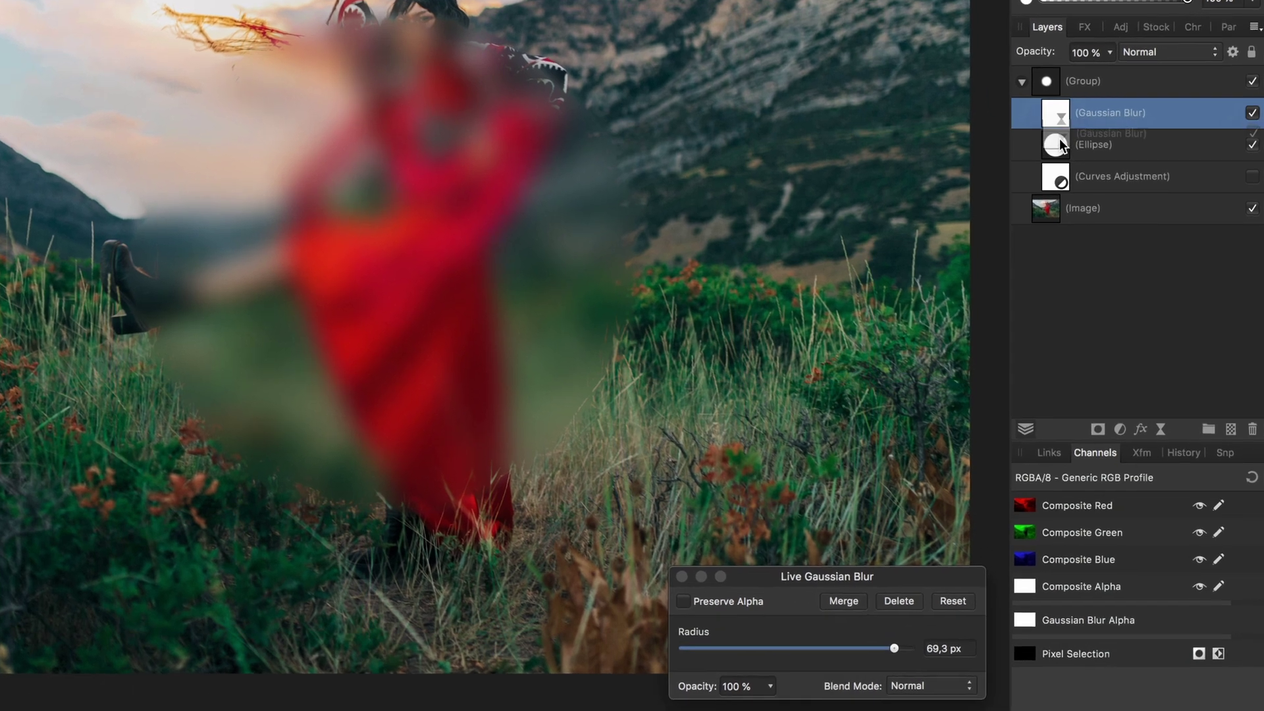
Keep the Gaussian Blur under the Ellipse, close its settings and test the Curves visibility.
drag(1061, 144, 1062, 158)
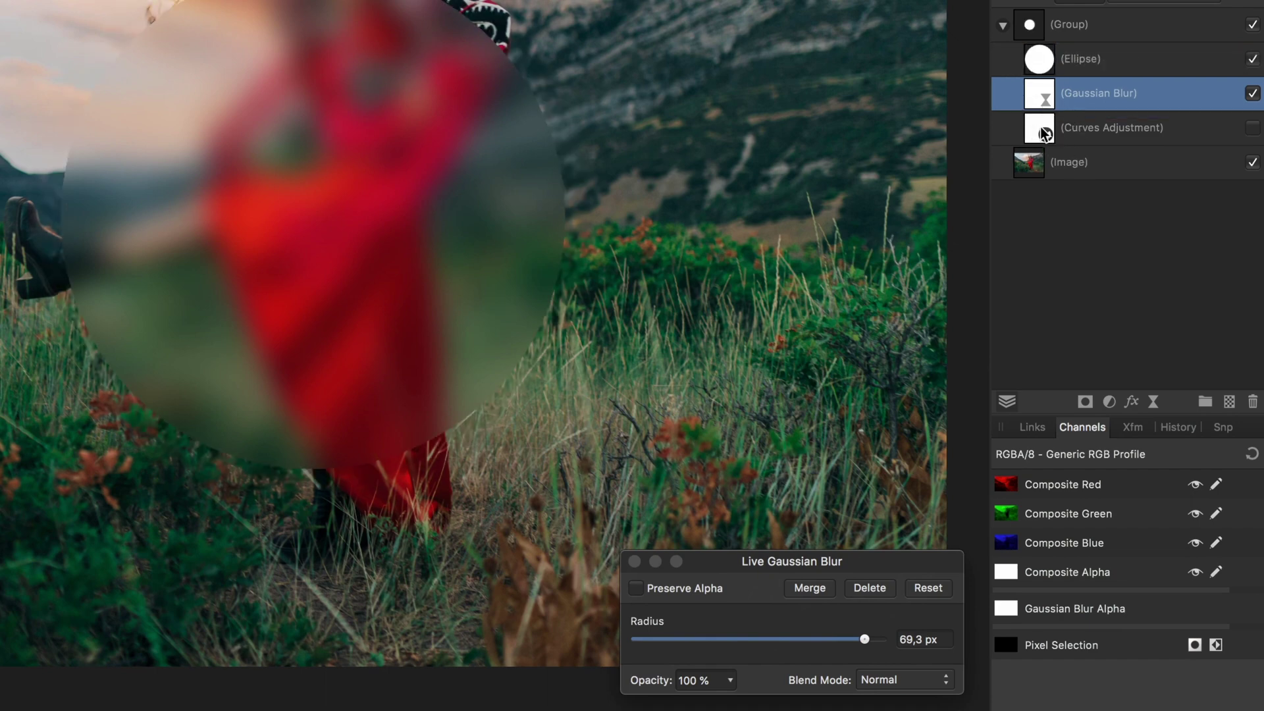
click(634, 562)
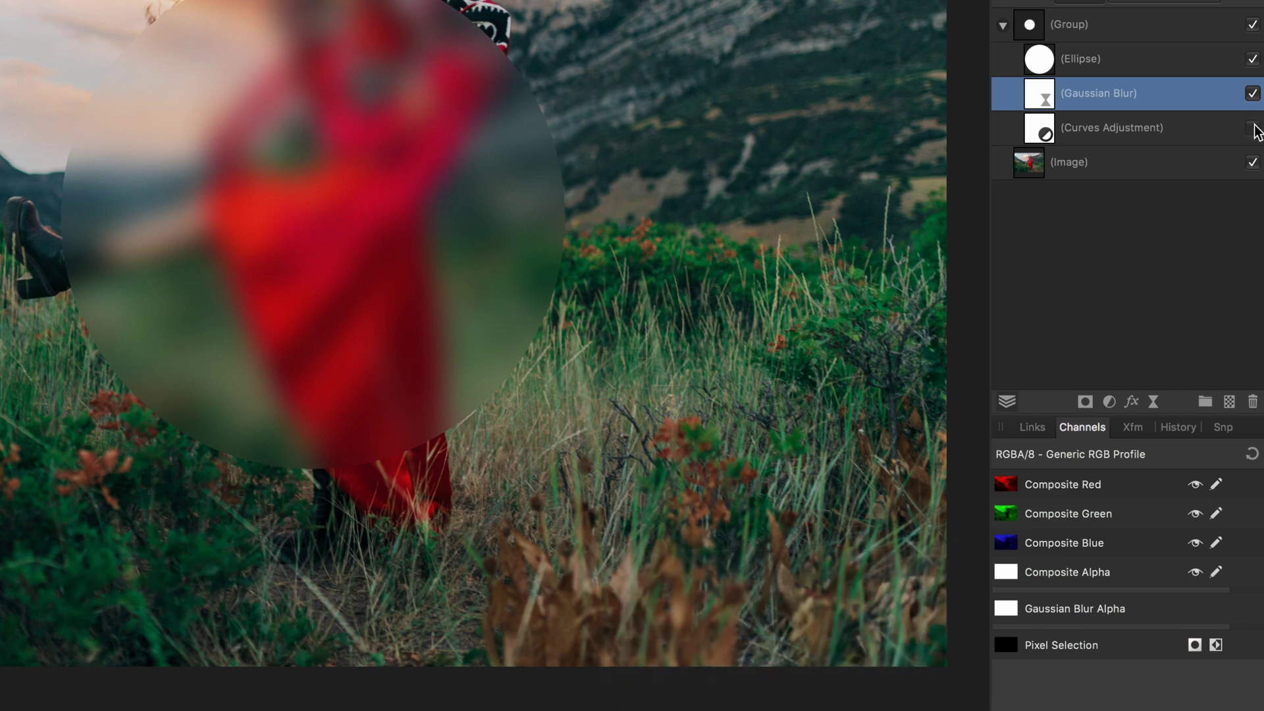
click(1252, 128)
click(1251, 130)
Turn Curves Adjustment on and place it below the Gaussian Blur.
drag(1046, 142, 1057, 87)
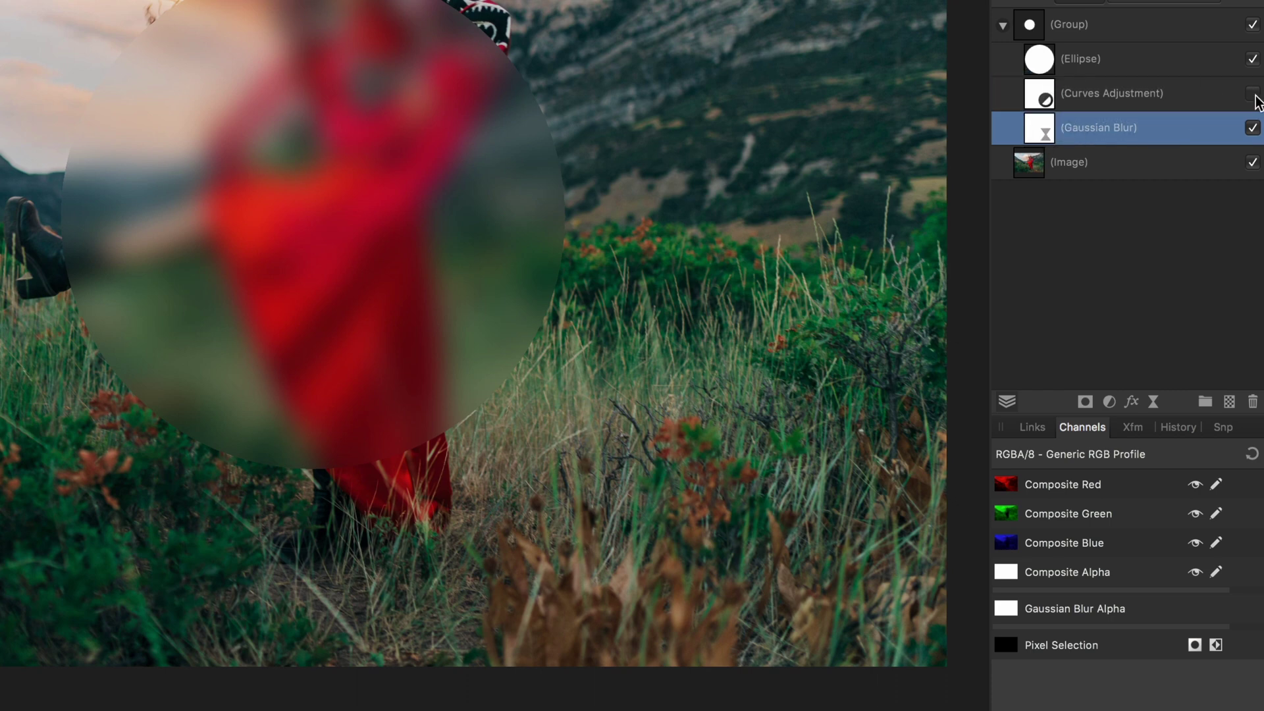
click(1253, 93)
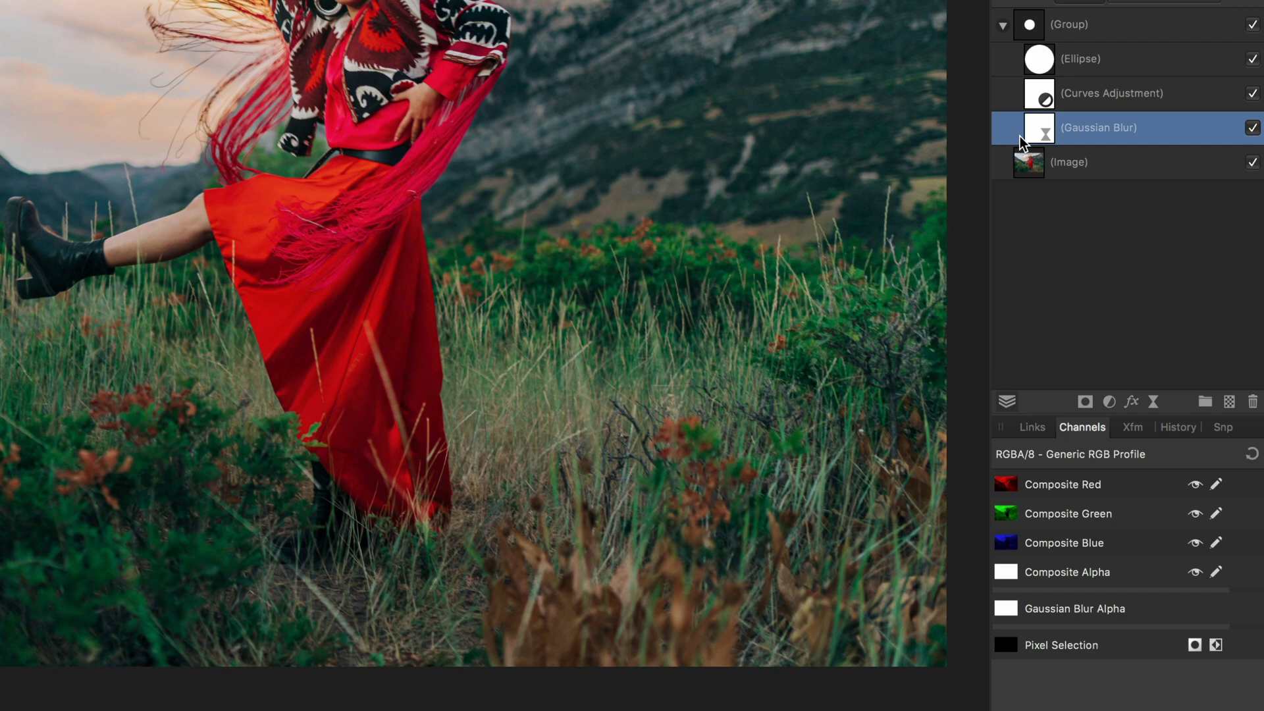
click(1047, 102)
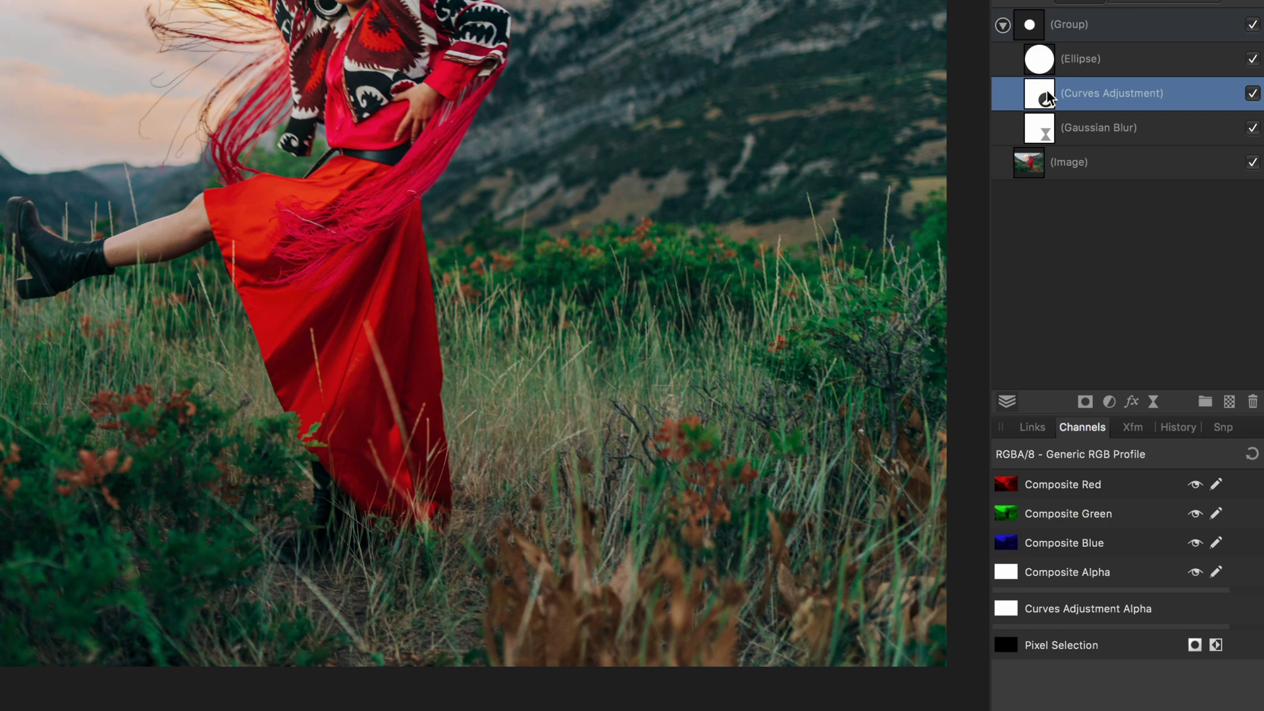
drag(1046, 98, 1053, 153)
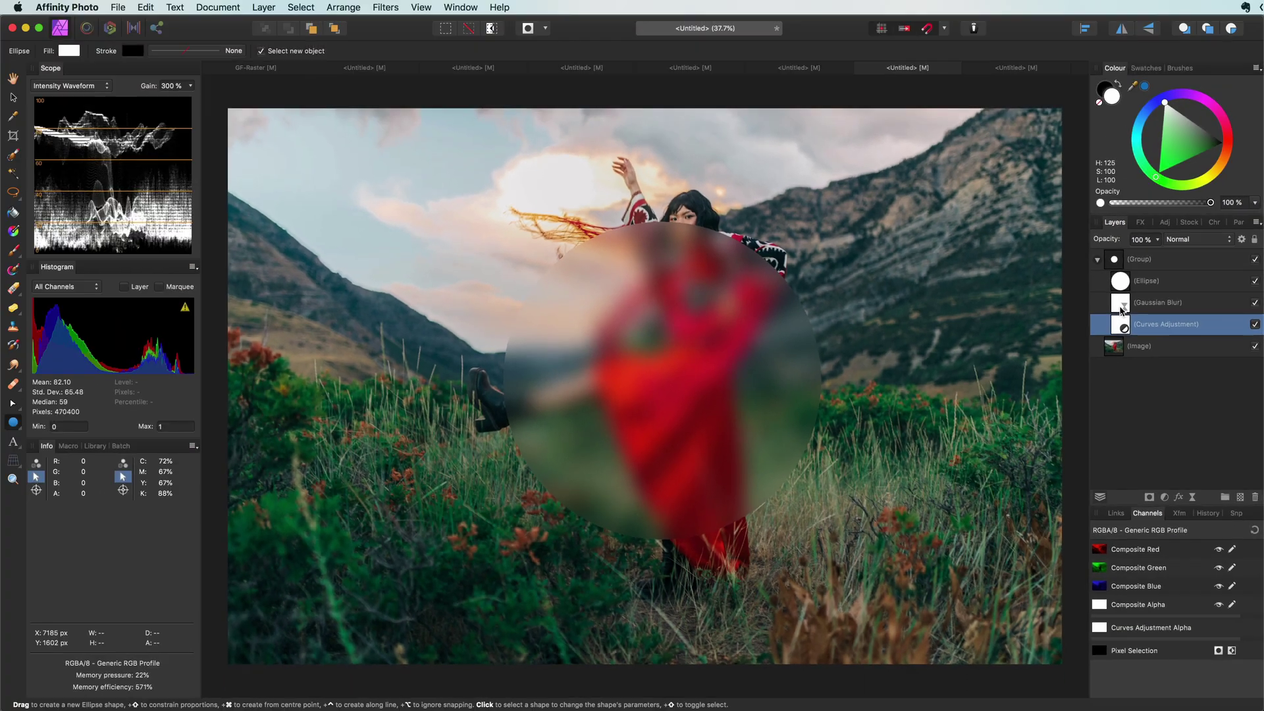
Delete the Ellipse layer from the Group.
click(1033, 99)
click(1119, 291)
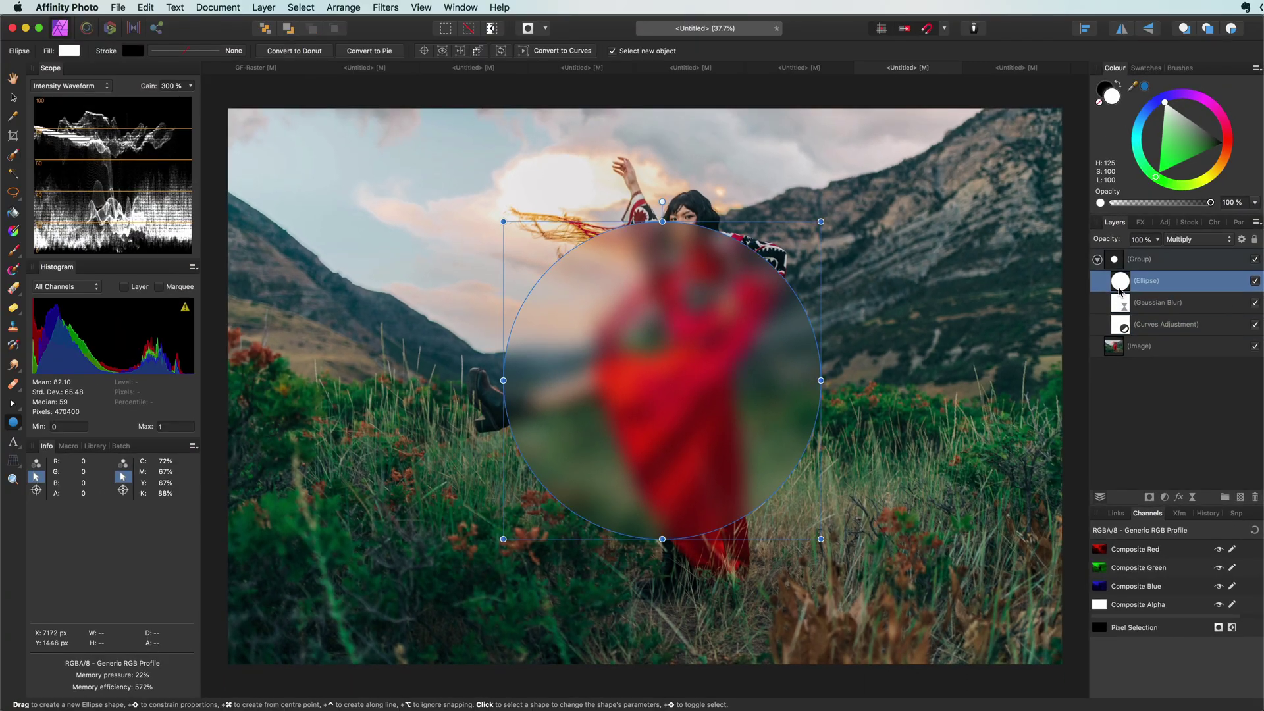
key(Delete)
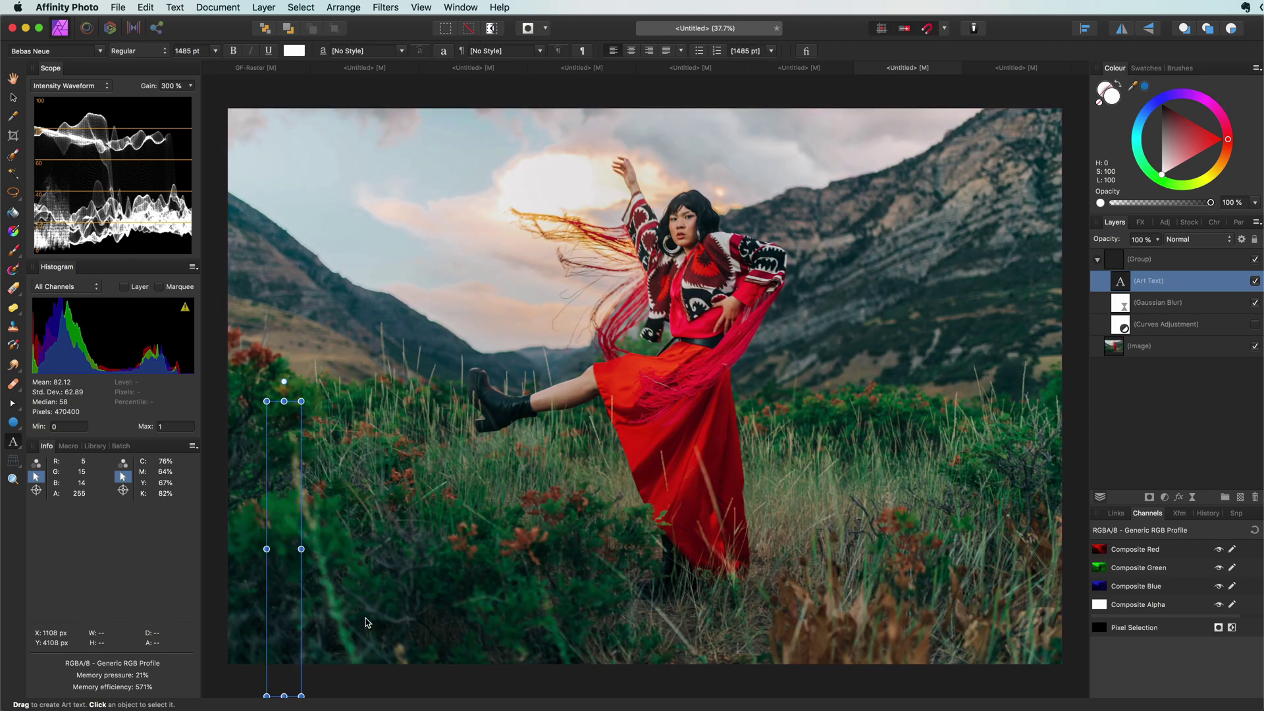
Add 'FEEL FREE' art text and set its blend mode to Multiply.
text(FEEL FREE)
key(Escape)
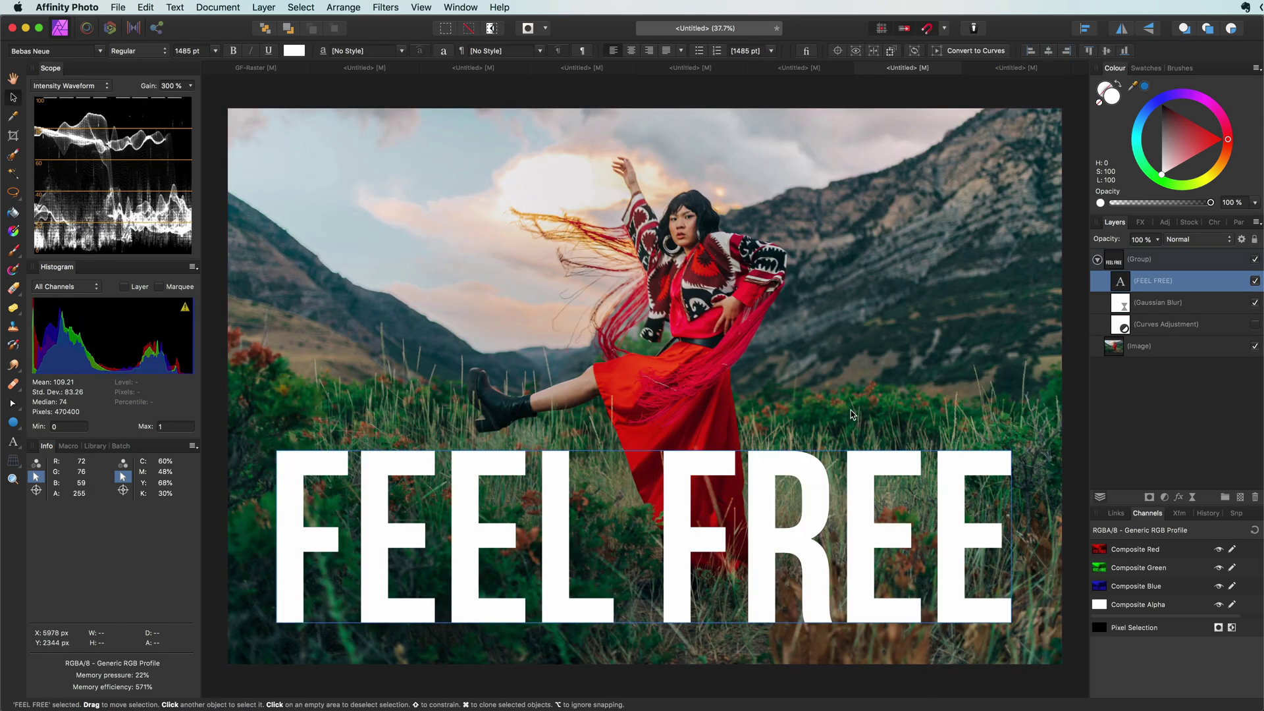
click(1187, 243)
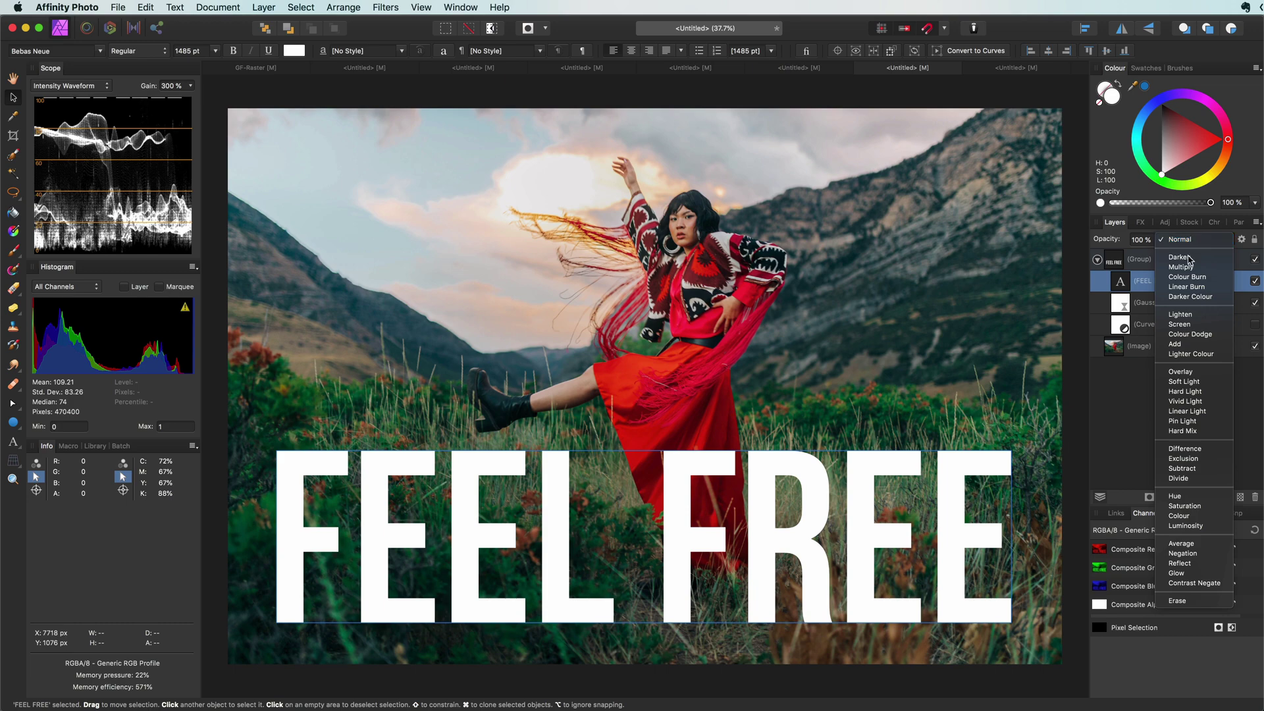
click(1190, 267)
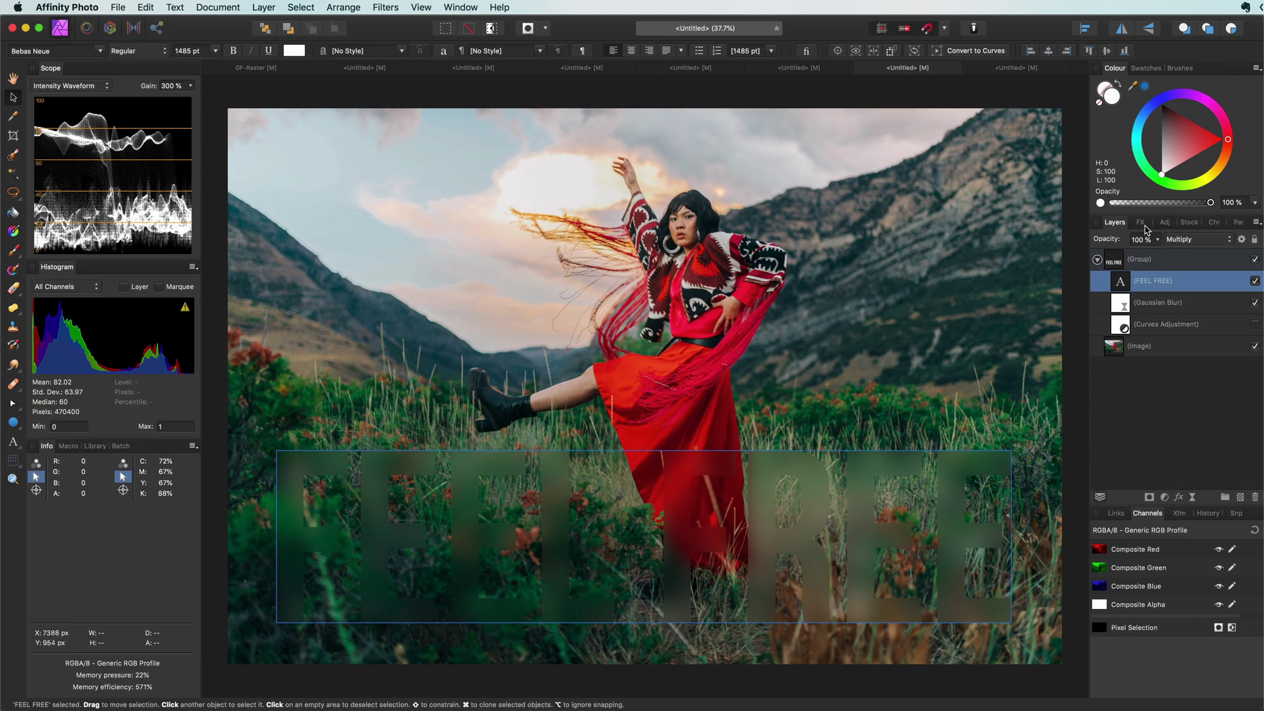
Add a white Outline of about 6 px to the FEEL FREE text, then deselect it.
click(1136, 226)
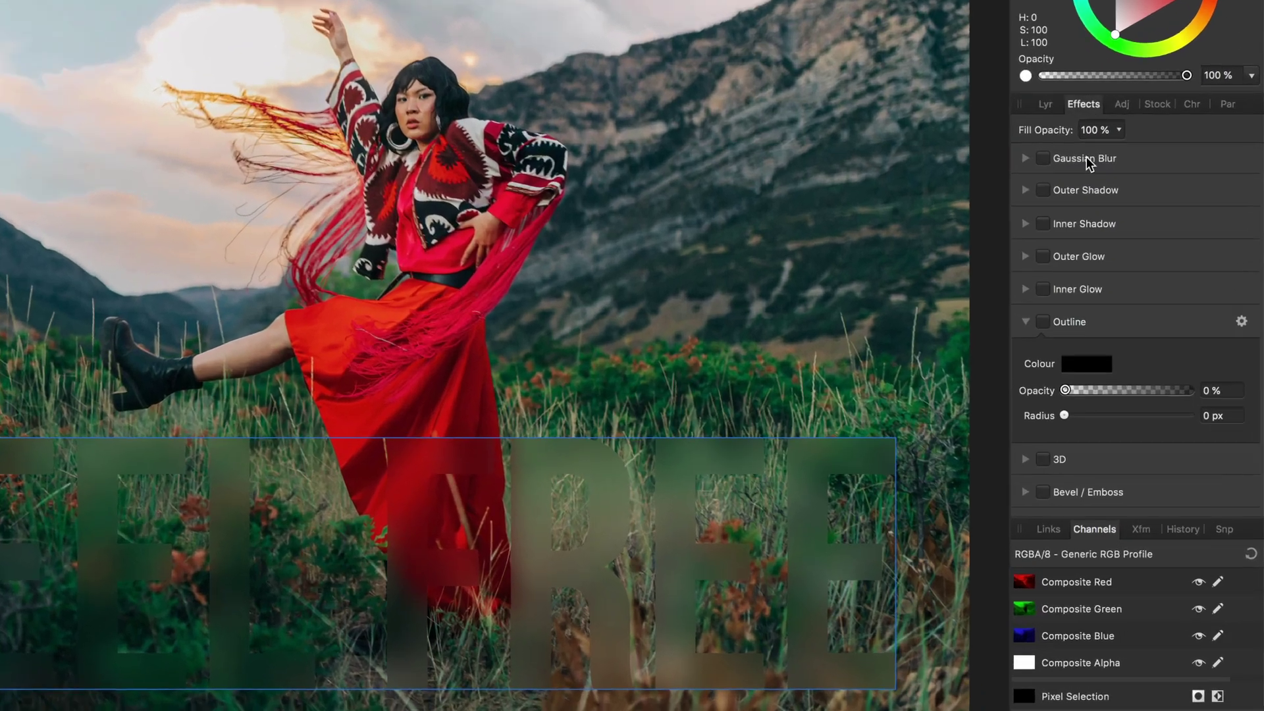
click(1008, 300)
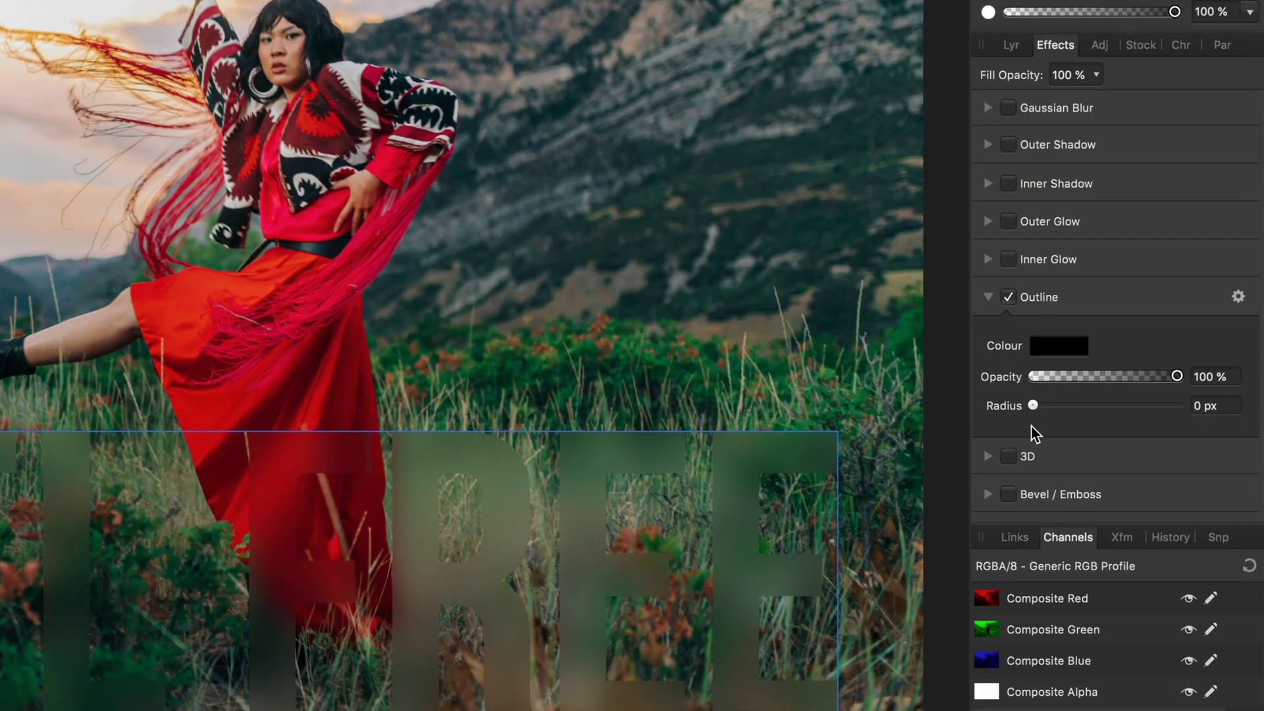
click(1058, 346)
click(1110, 602)
drag(1032, 405, 1091, 406)
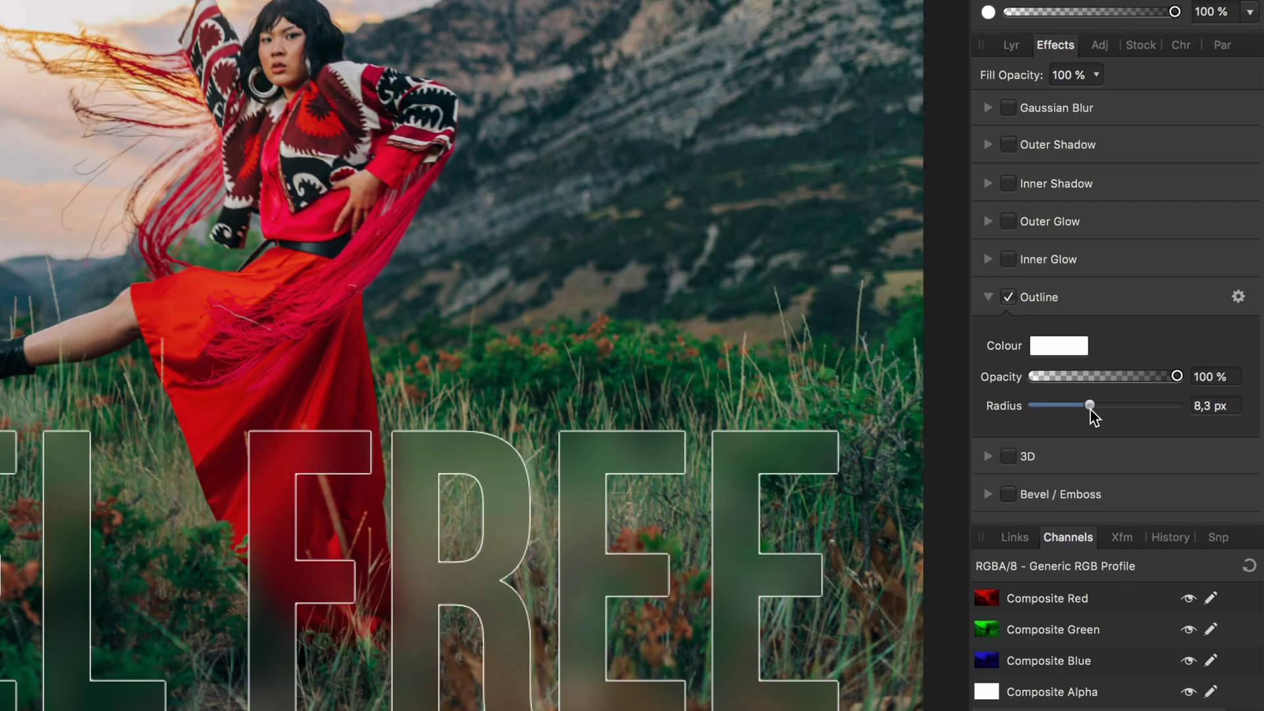
click(1008, 52)
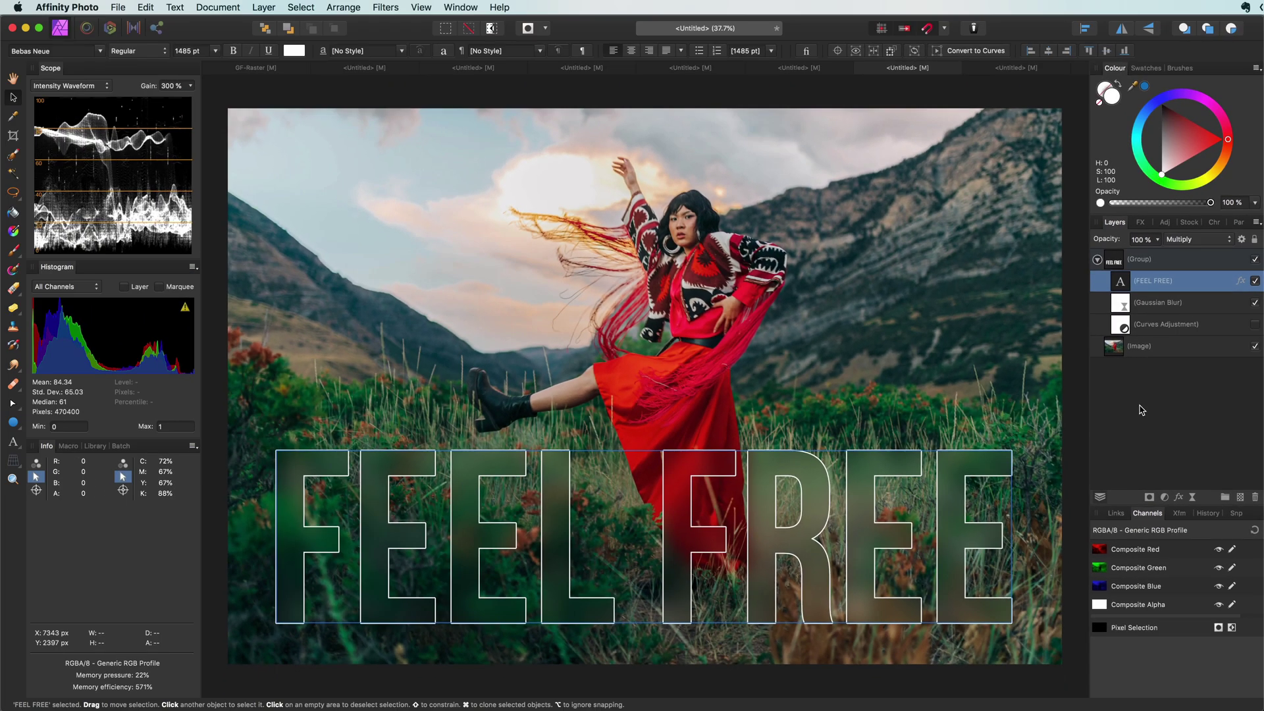
click(1141, 410)
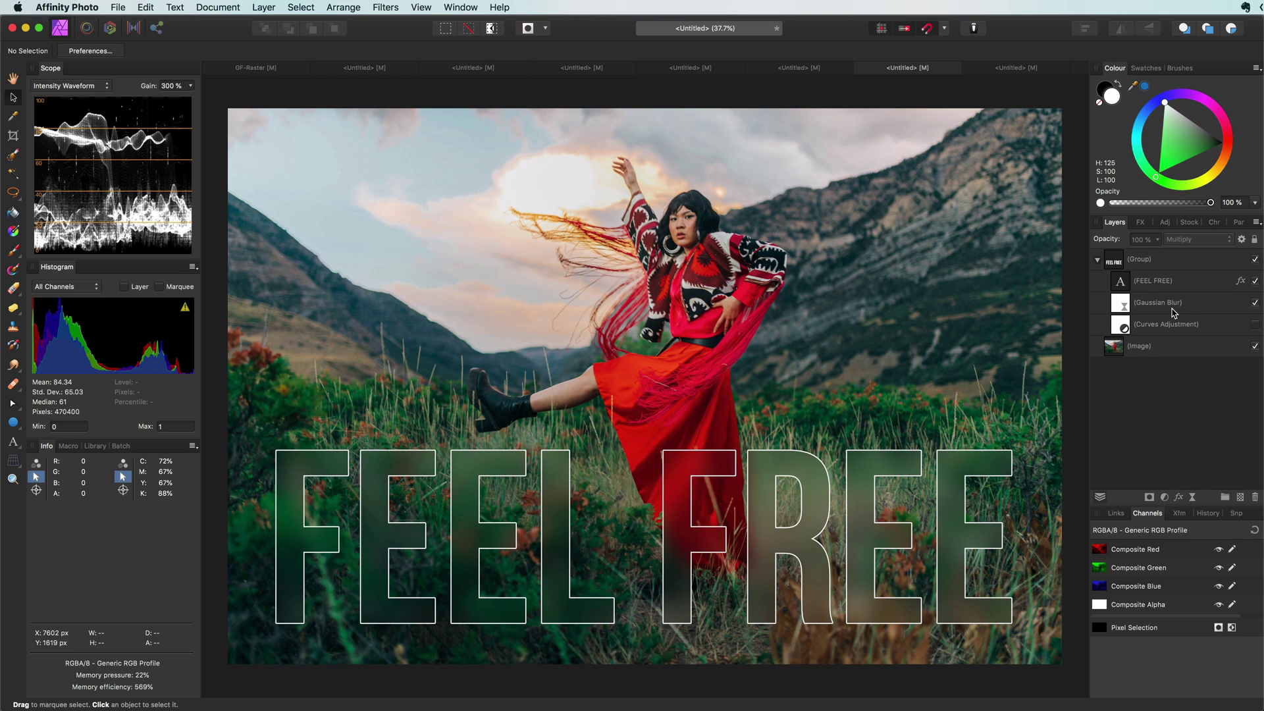
Hide the lettering group, add a live Gaussian Blur, and nest the FEEL FREE text beneath it.
click(1254, 258)
click(1192, 497)
click(1208, 506)
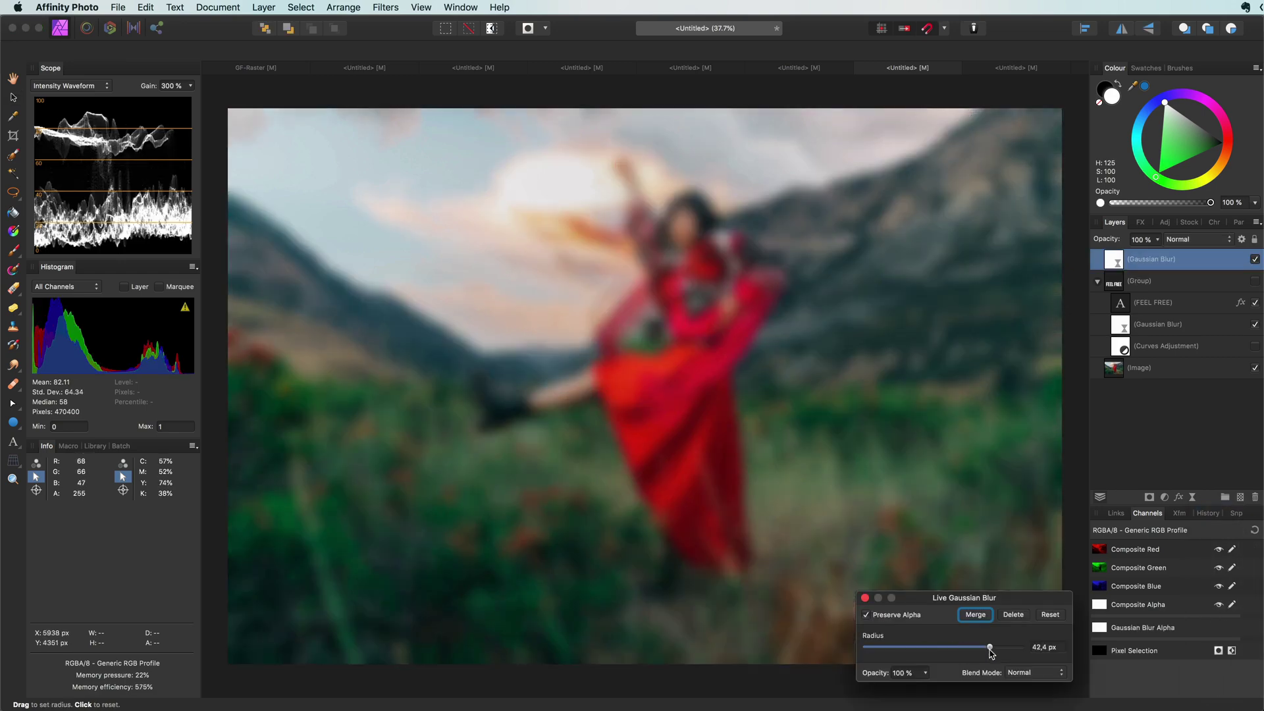
click(865, 598)
click(1122, 307)
drag(1122, 309, 1119, 261)
Duplicate the FEEL FREE text layer and give the copy a white outline.
click(1140, 222)
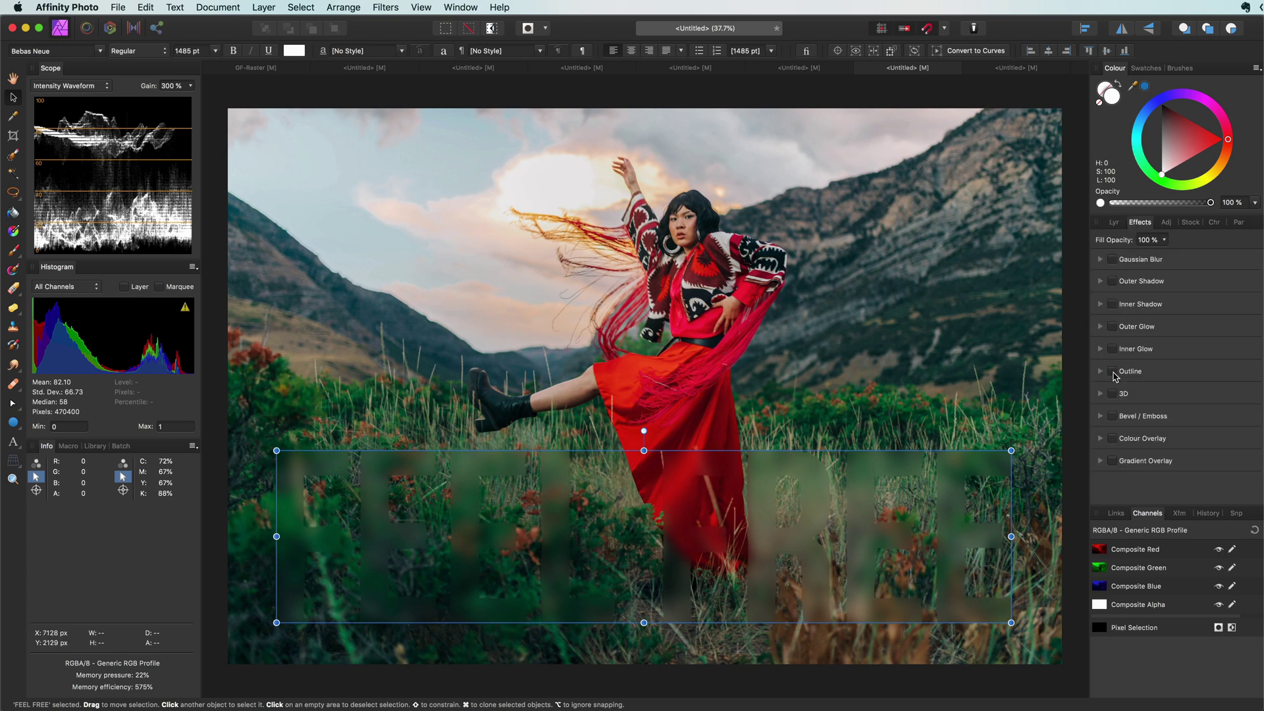
click(1113, 222)
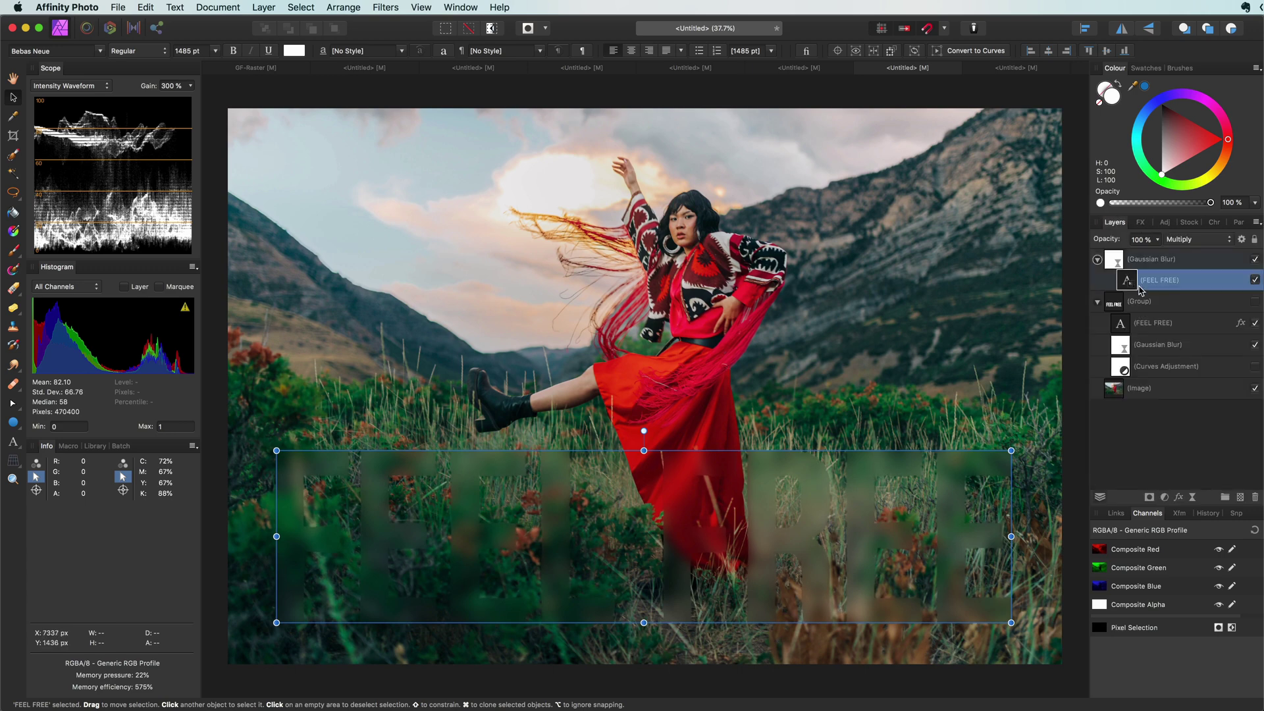
key(super+j)
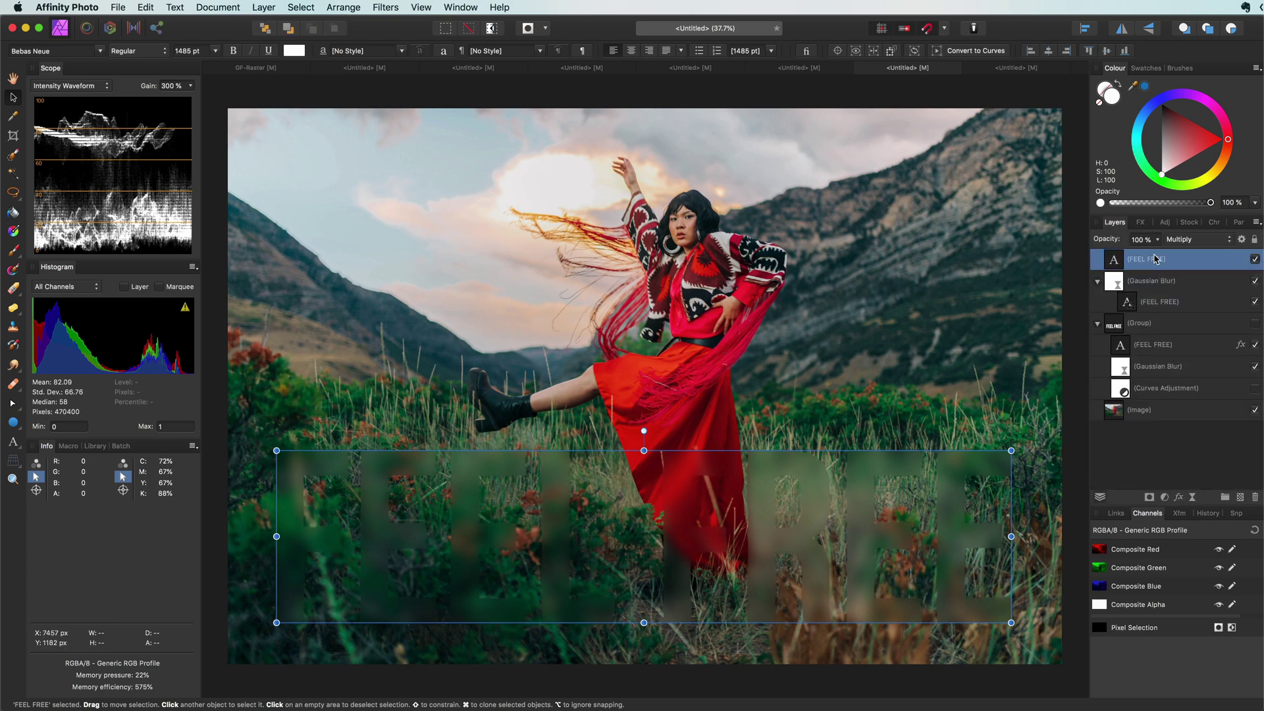
click(1140, 222)
click(1111, 372)
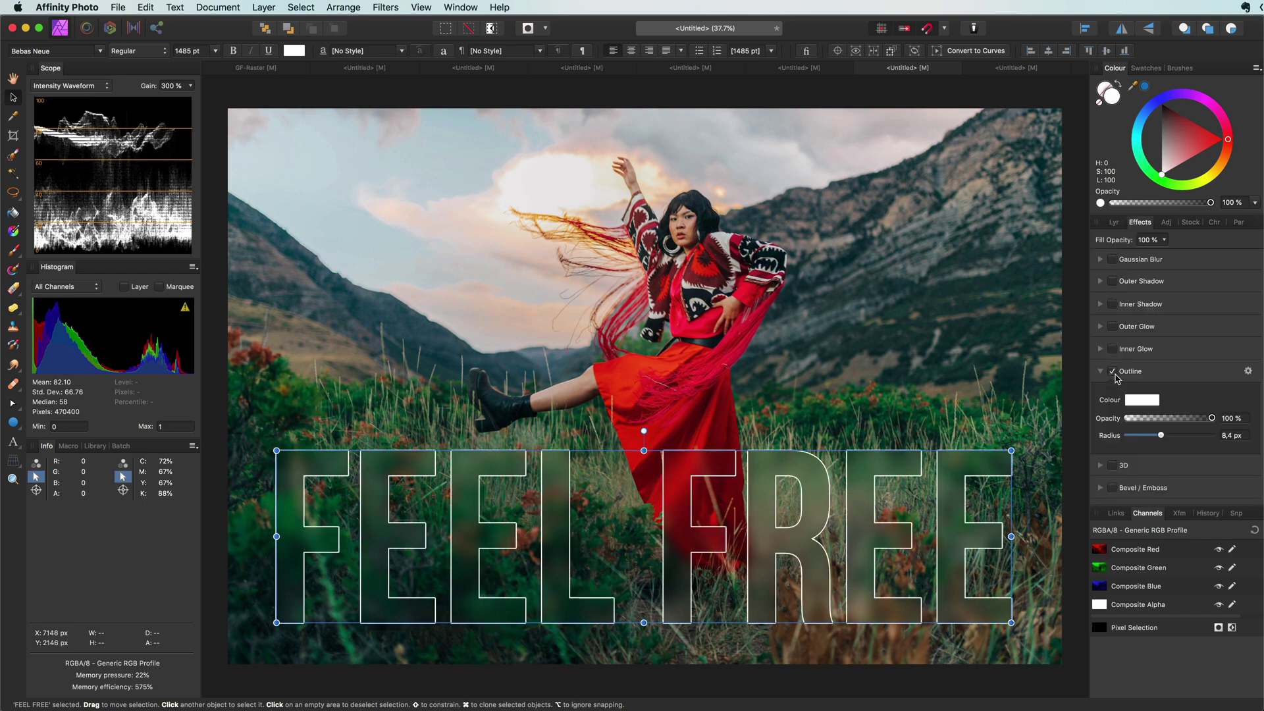
click(1114, 222)
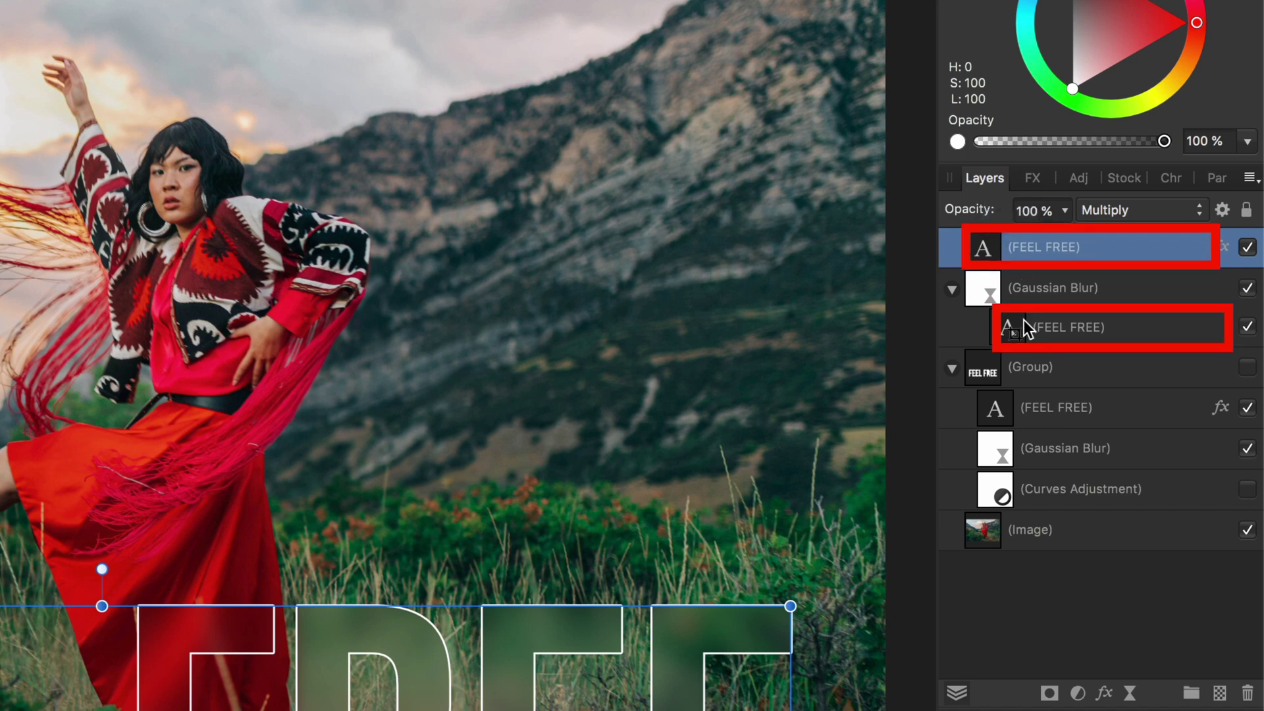
Hide the top FEEL FREE text and blur layers and show the FEEL FREE group instead.
click(1024, 322)
key(super+z)
click(1012, 335)
click(990, 257)
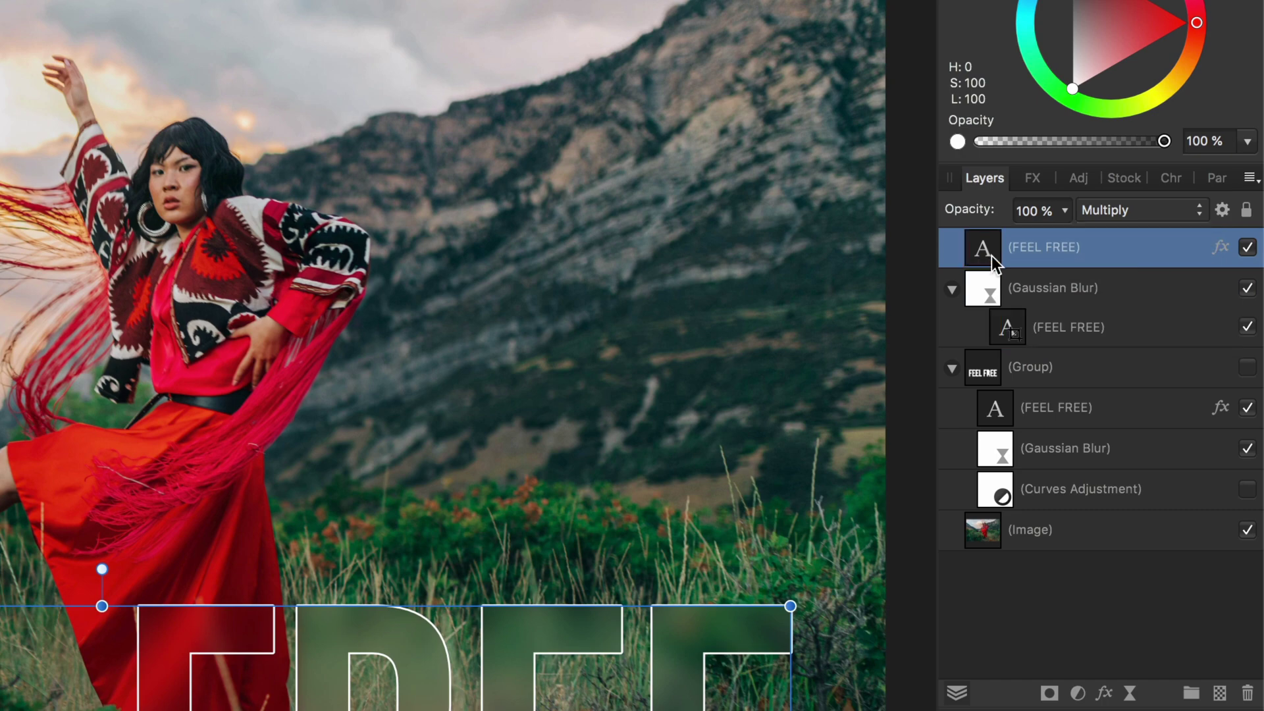
click(1007, 407)
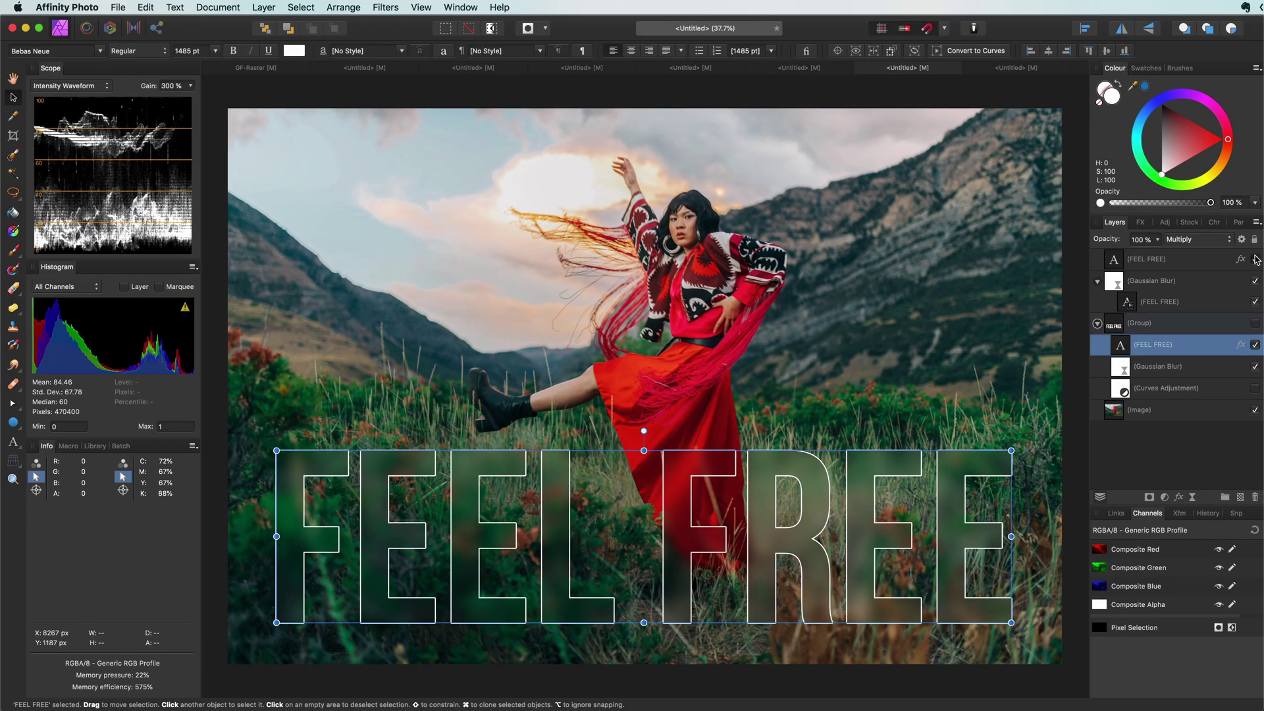
click(1255, 258)
click(1255, 280)
click(1255, 322)
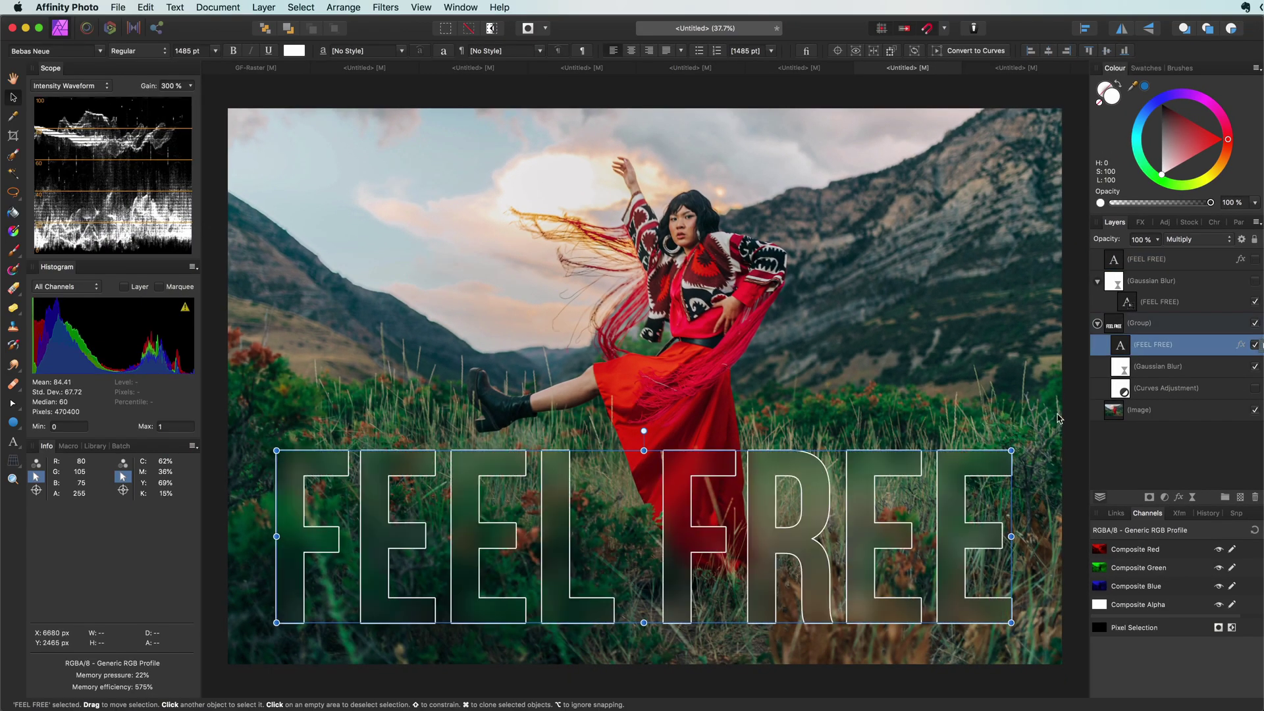
click(1057, 419)
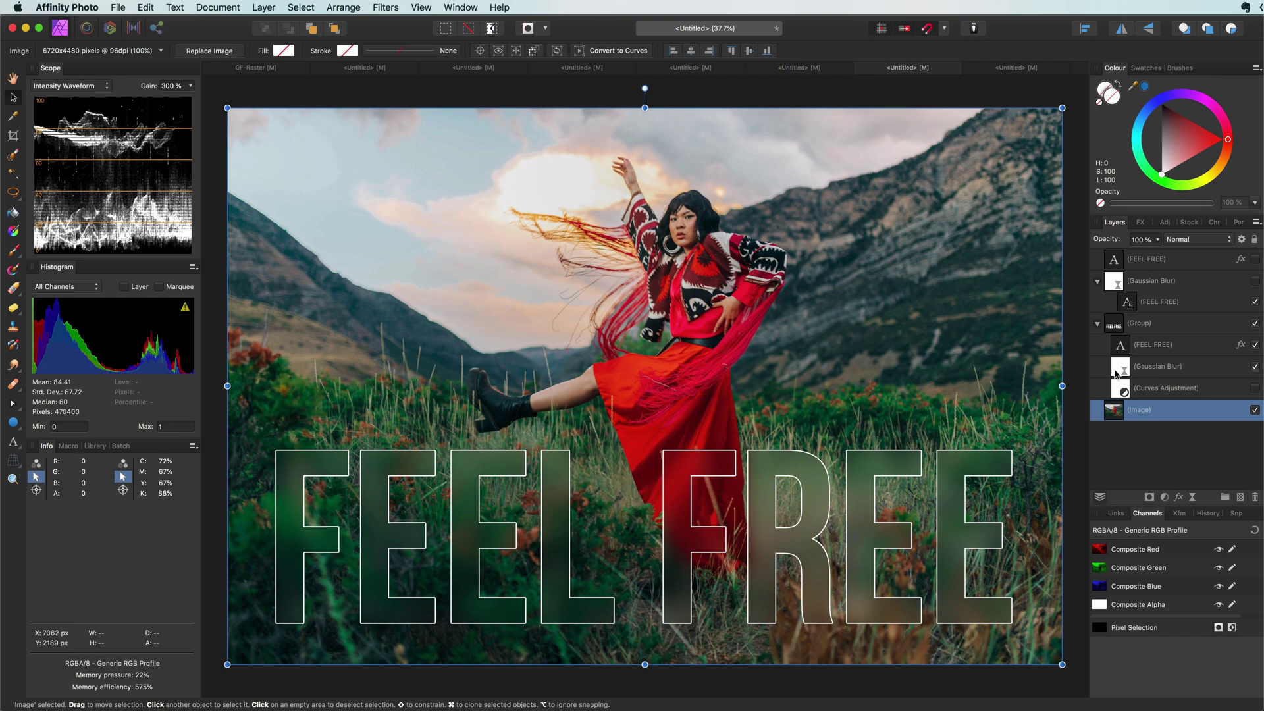
click(598, 456)
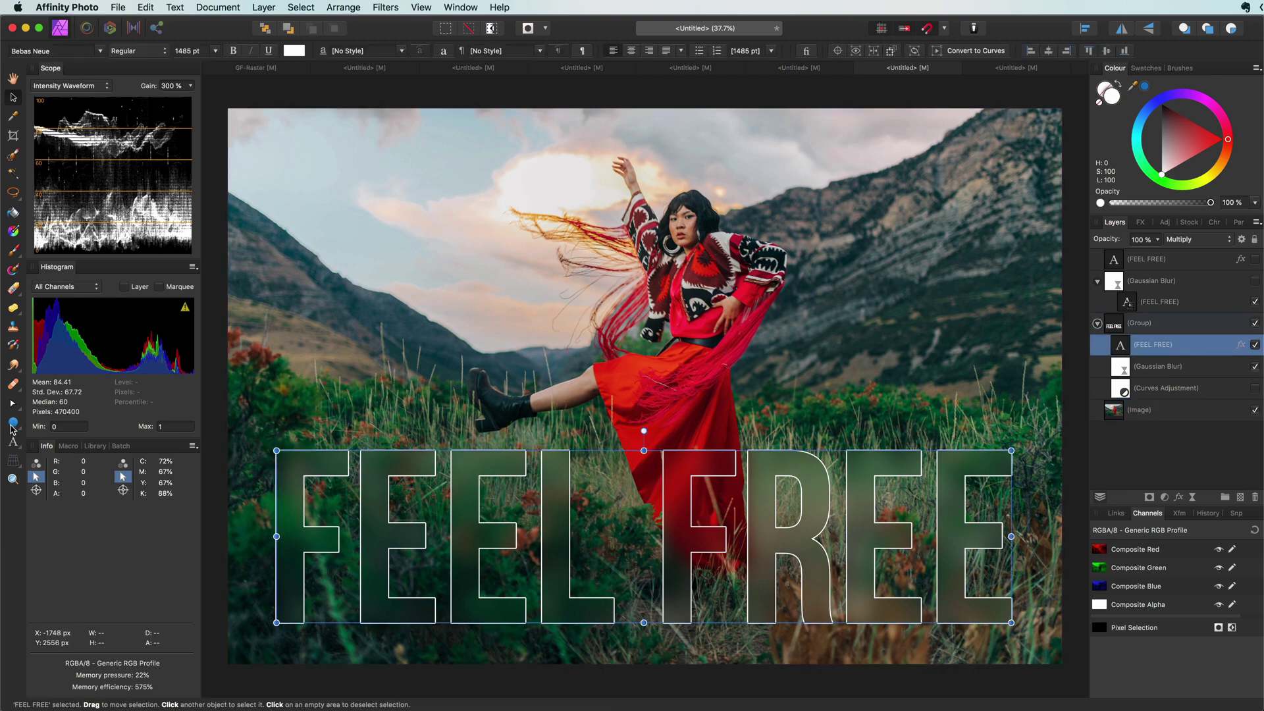
Draw a wide rectangle bar above the FEEL FREE text and set its blend mode to Multiply.
click(13, 422)
click(33, 426)
drag(276, 409, 1014, 434)
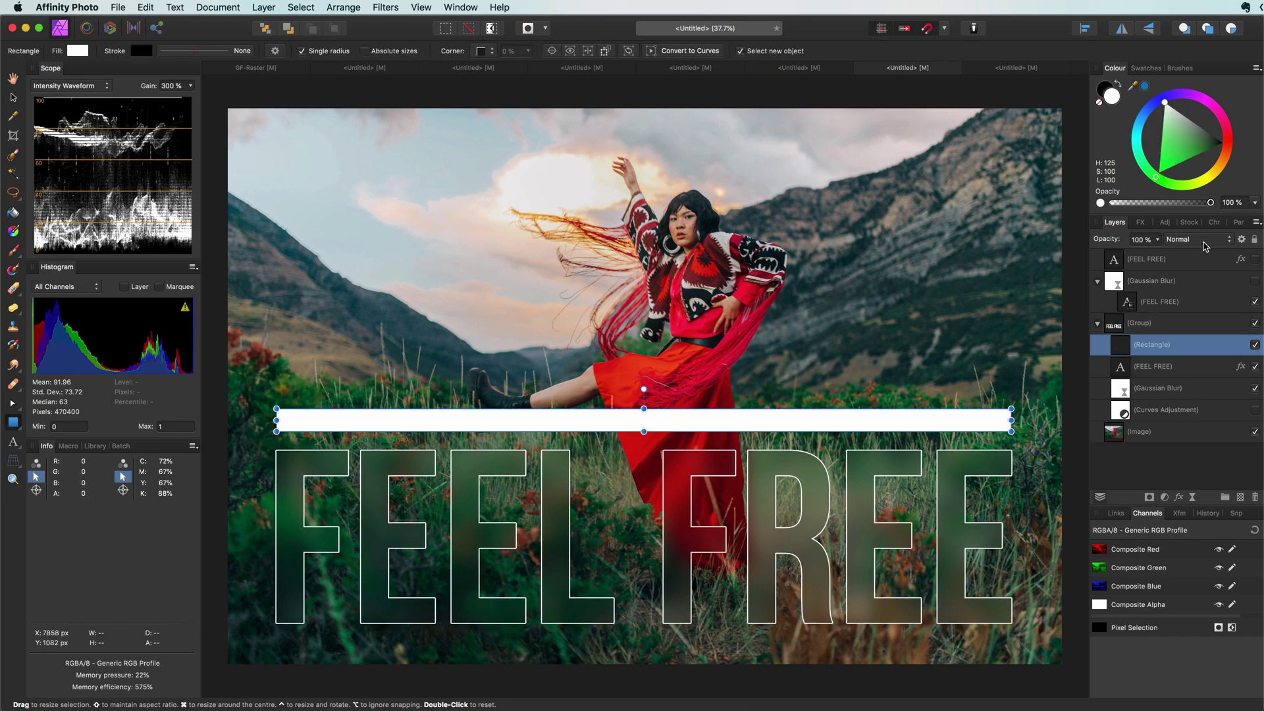
click(1196, 239)
click(1199, 287)
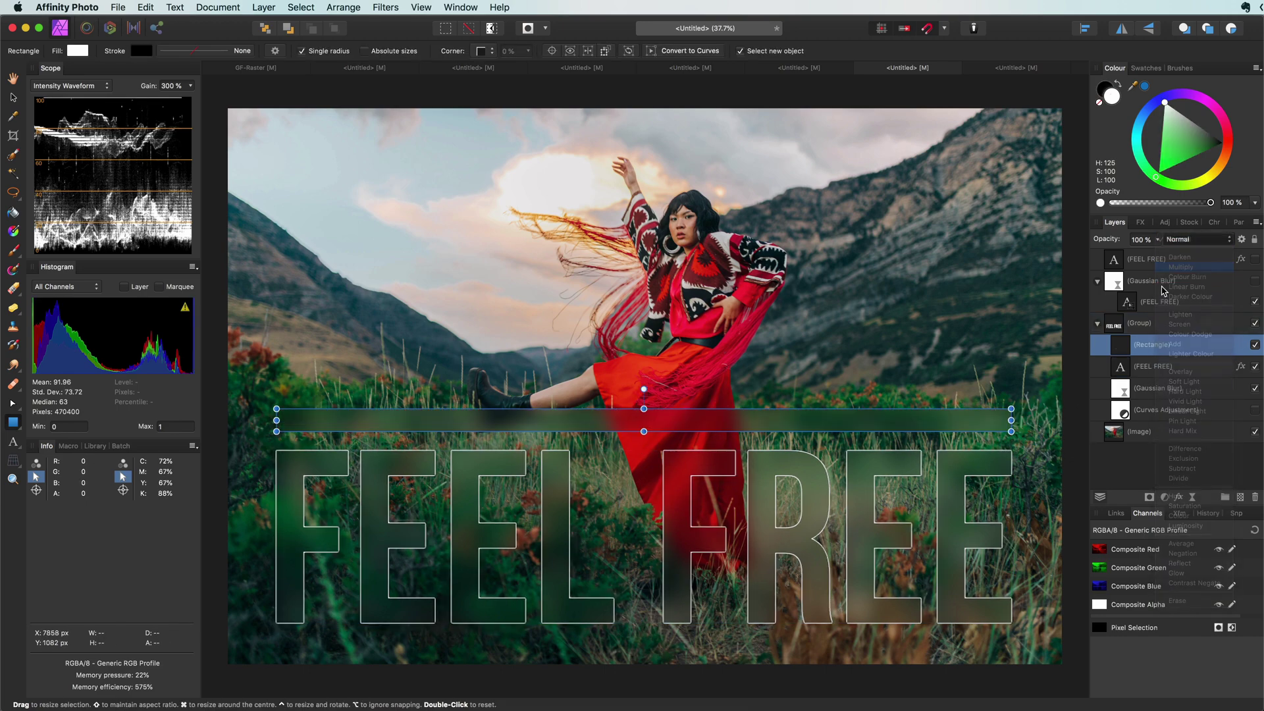
click(1059, 332)
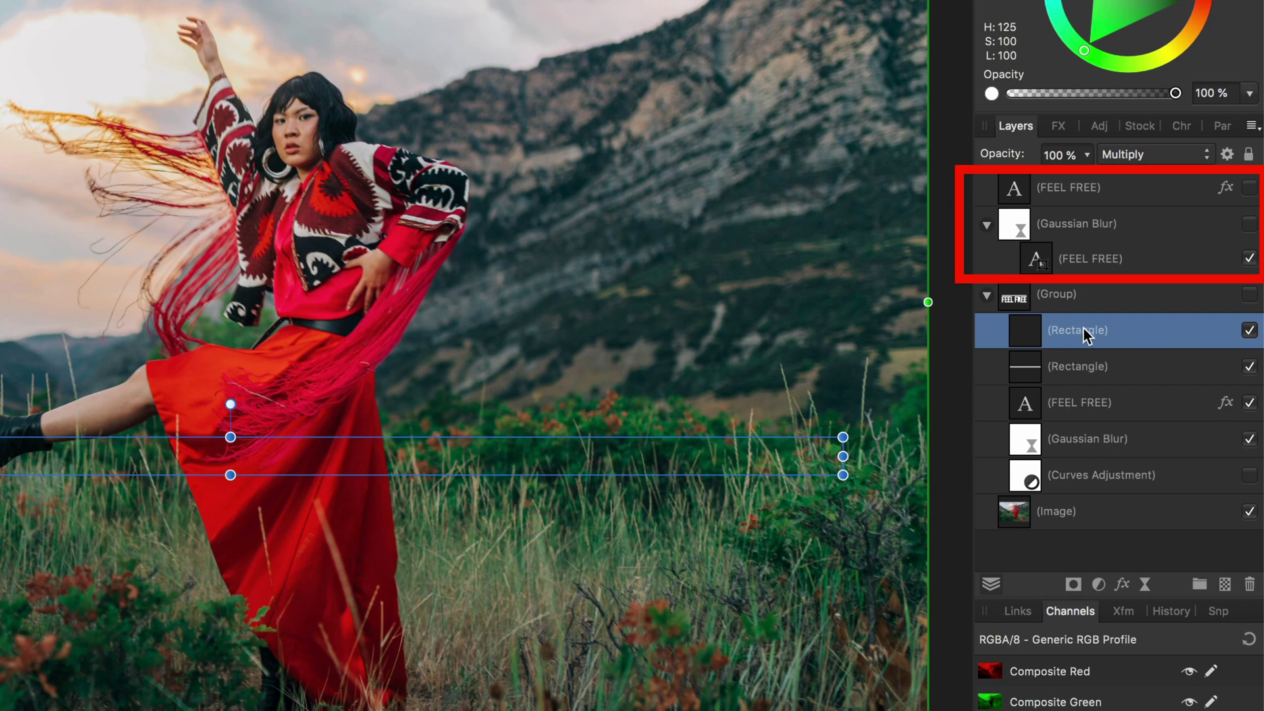
Move the bar into the blurred FEEL FREE stack and make it visible again.
drag(1025, 327, 1024, 230)
click(1038, 277)
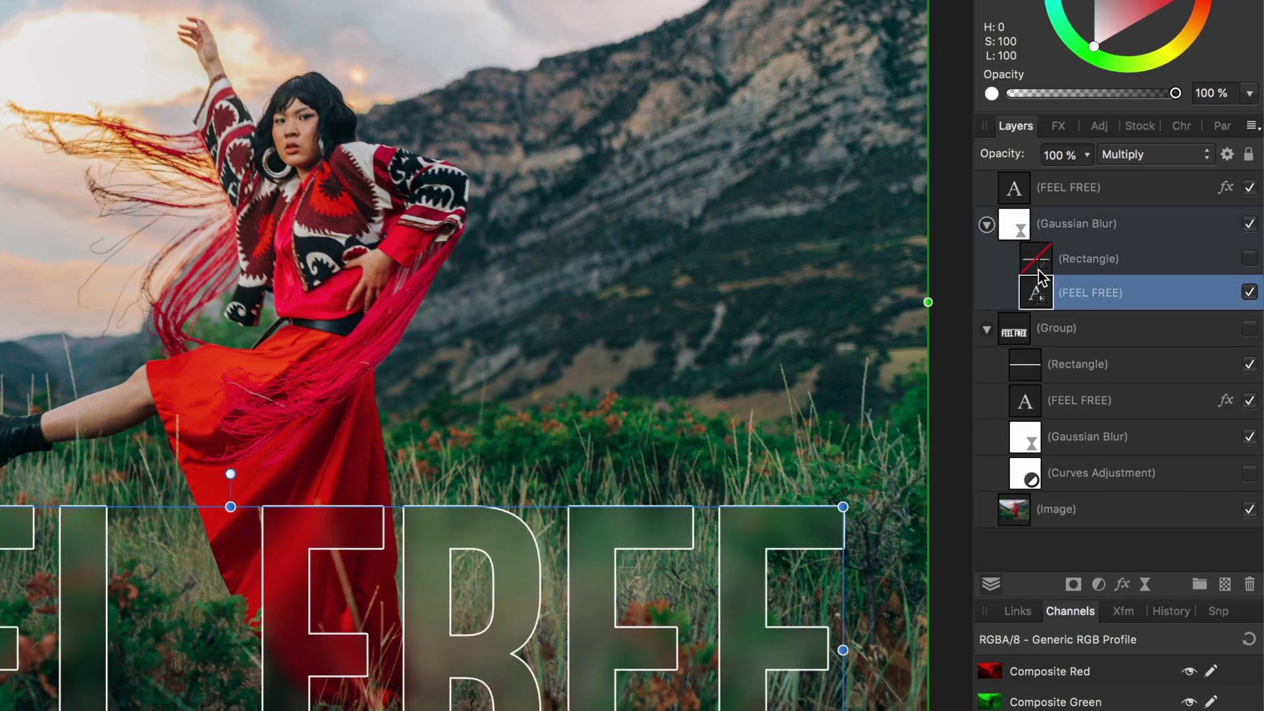
click(1045, 258)
click(1249, 258)
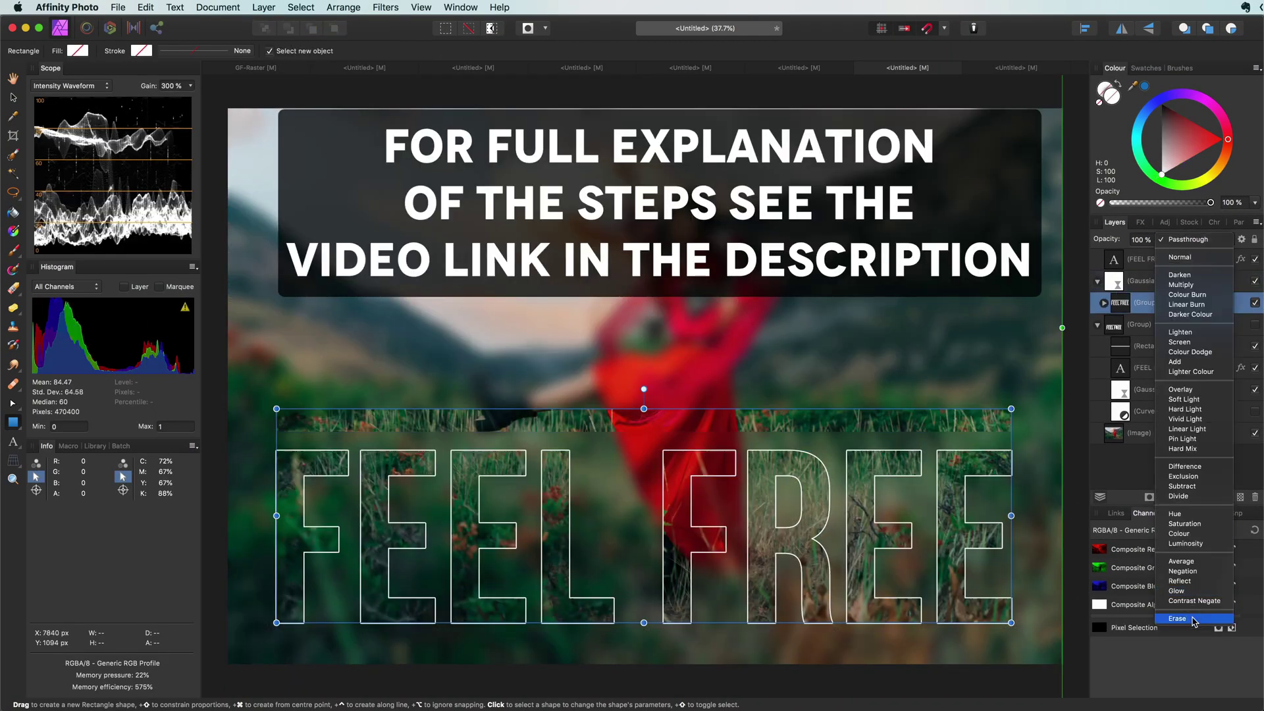
Set the bar-and-text group to Erase blending and nest a Curves adjustment inside it.
click(1240, 240)
click(1163, 497)
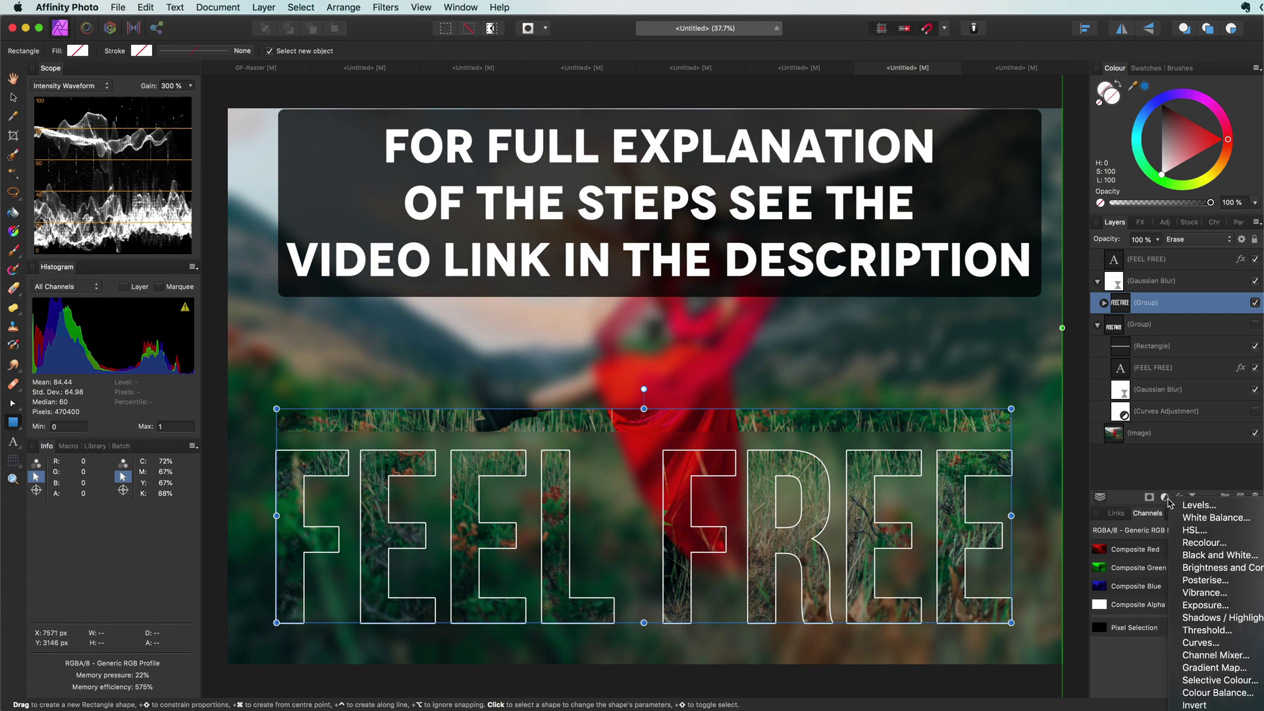
click(1185, 609)
drag(1115, 317, 1127, 323)
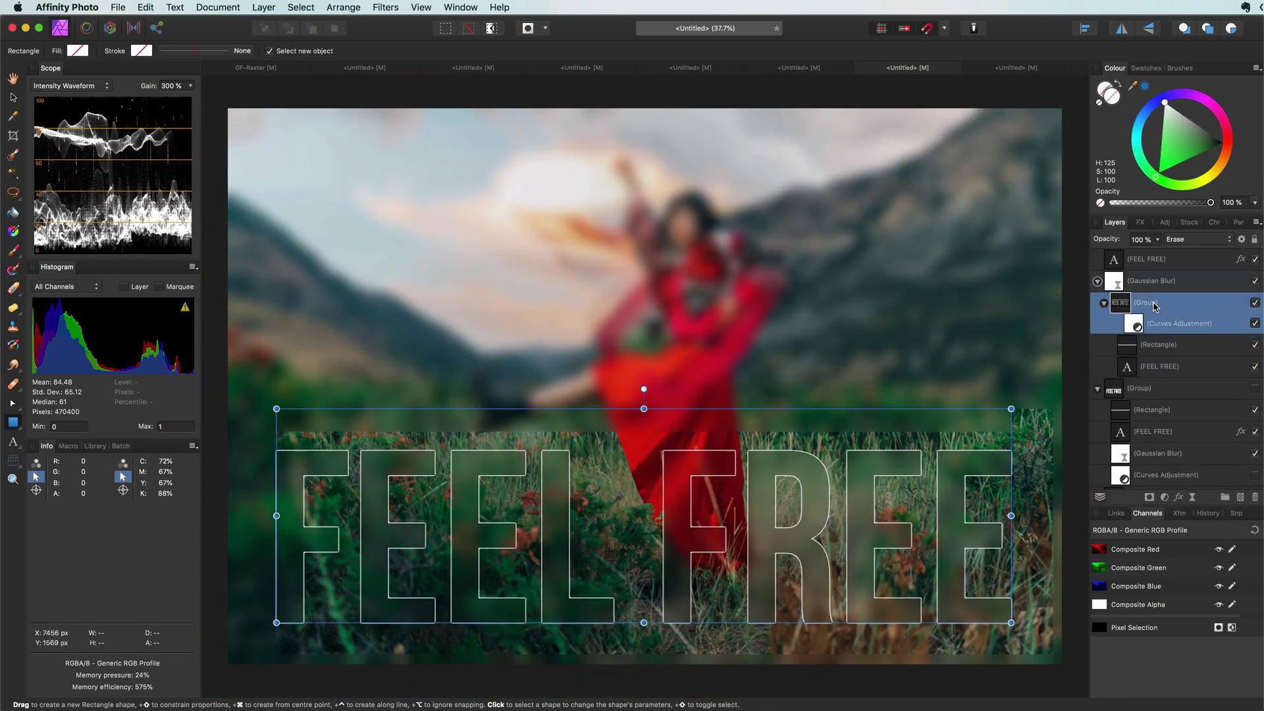
Hide the FEEL FREE group, the top blur layer and the top FEEL FREE text.
click(1097, 280)
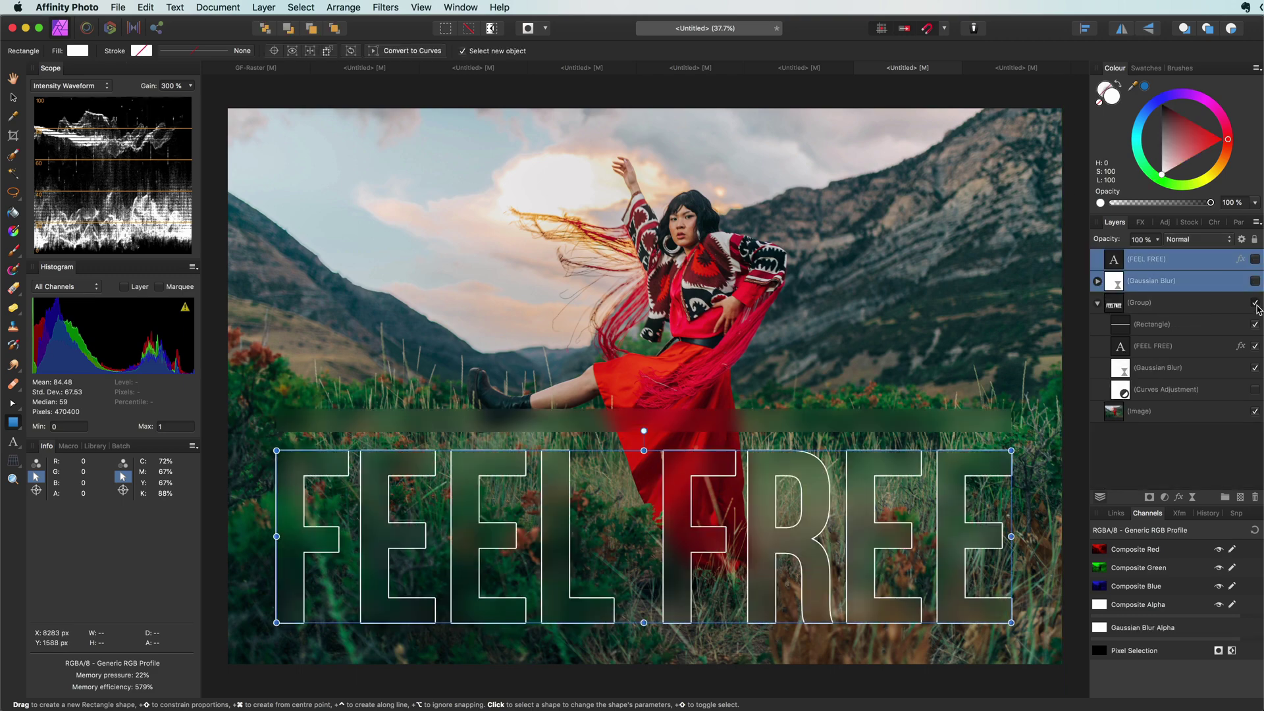
click(1165, 389)
click(1254, 302)
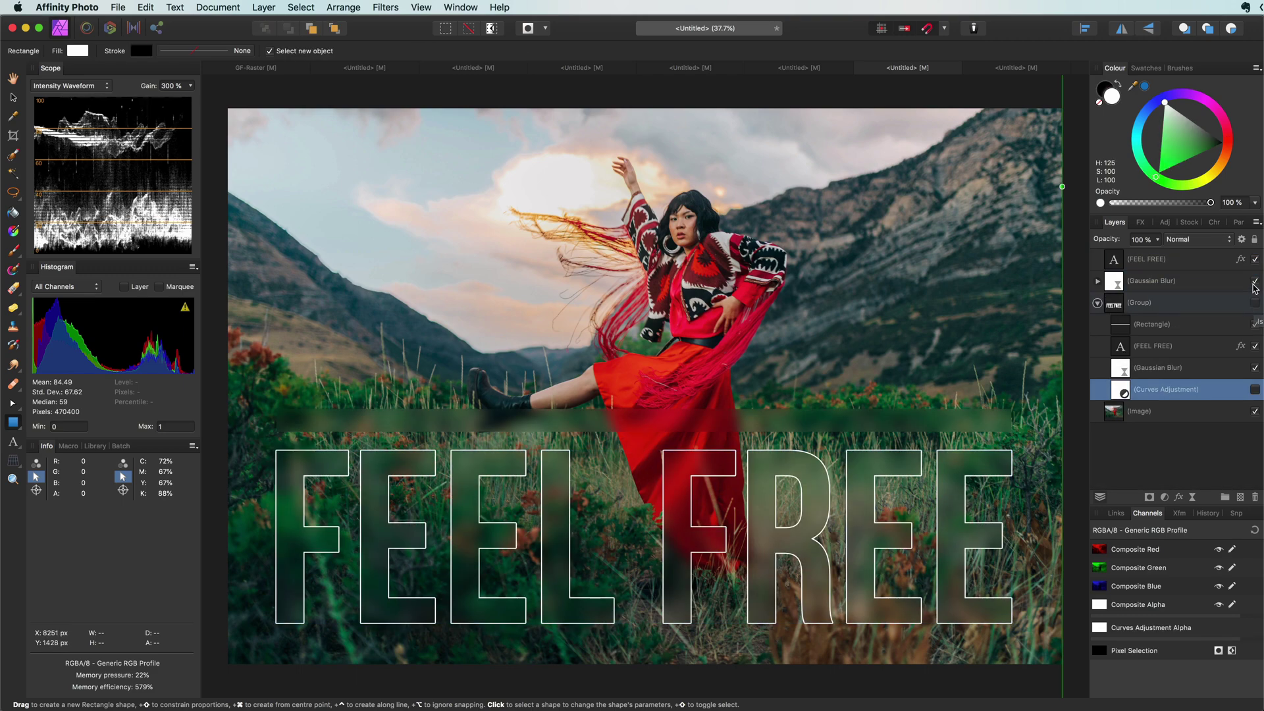
click(1254, 281)
click(1254, 259)
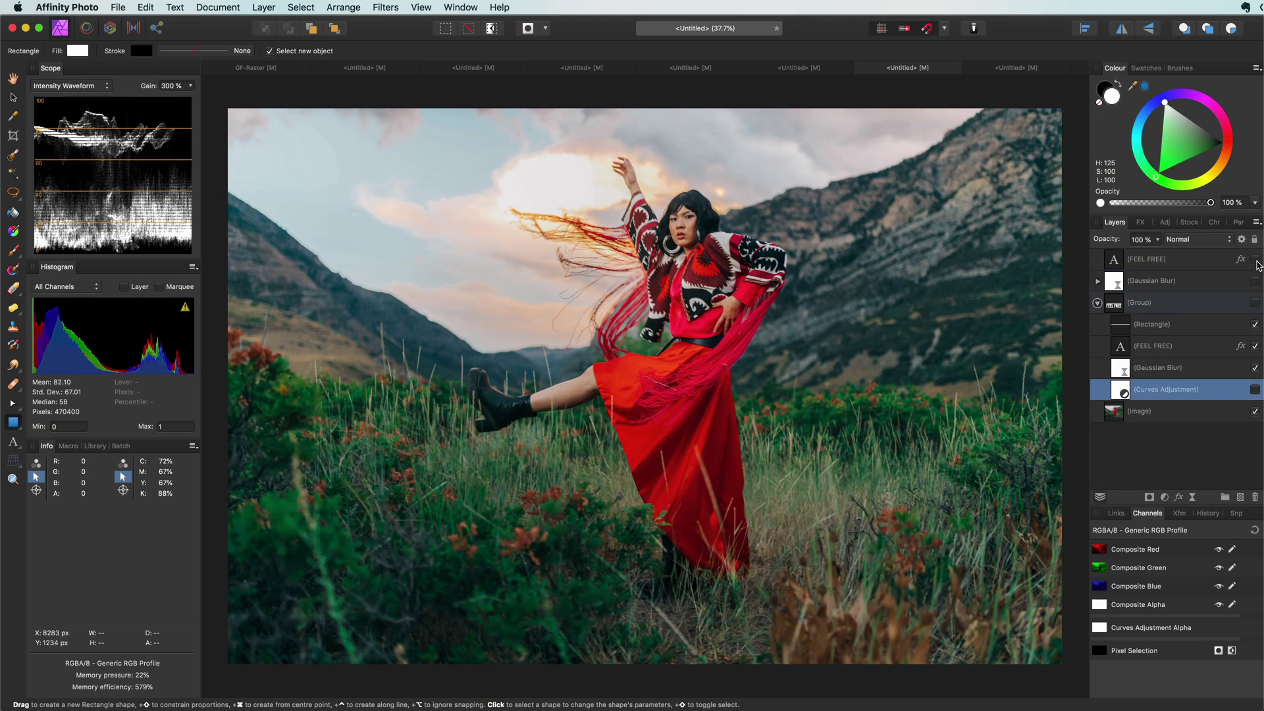
Show the FEEL FREE group again and move Curves to the top of the group, above the Rectangle.
click(1253, 309)
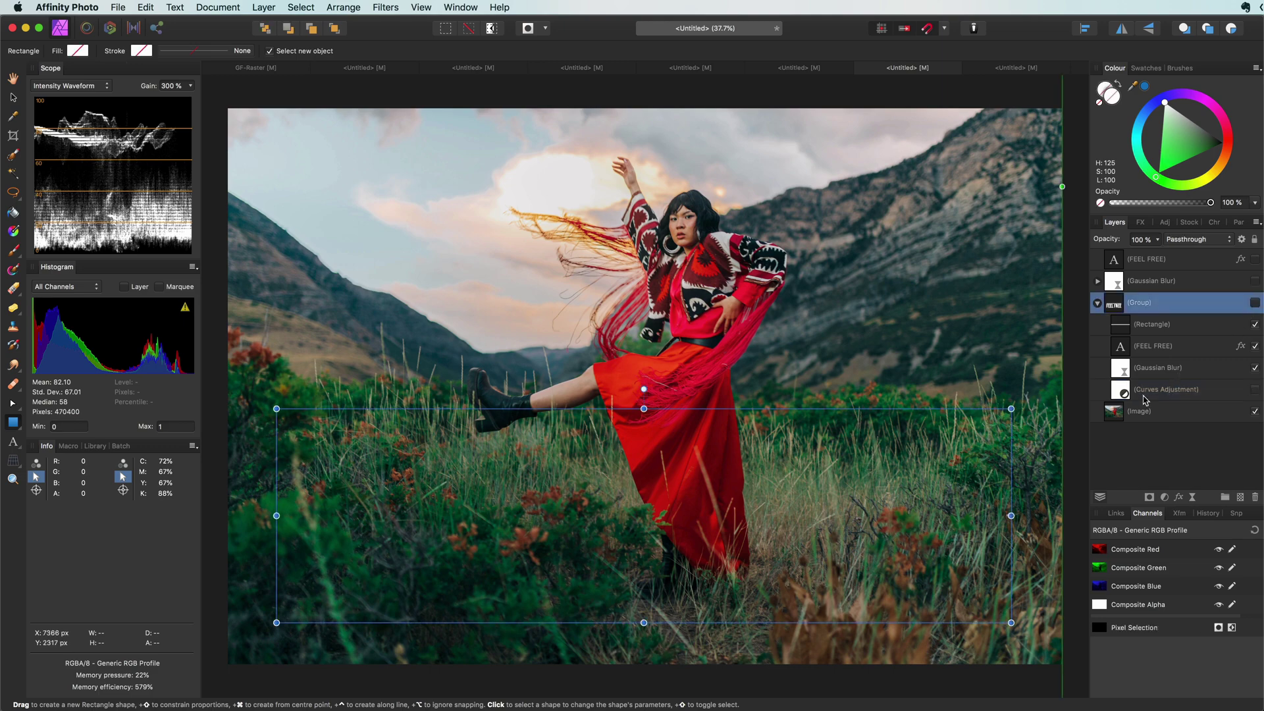
click(1249, 392)
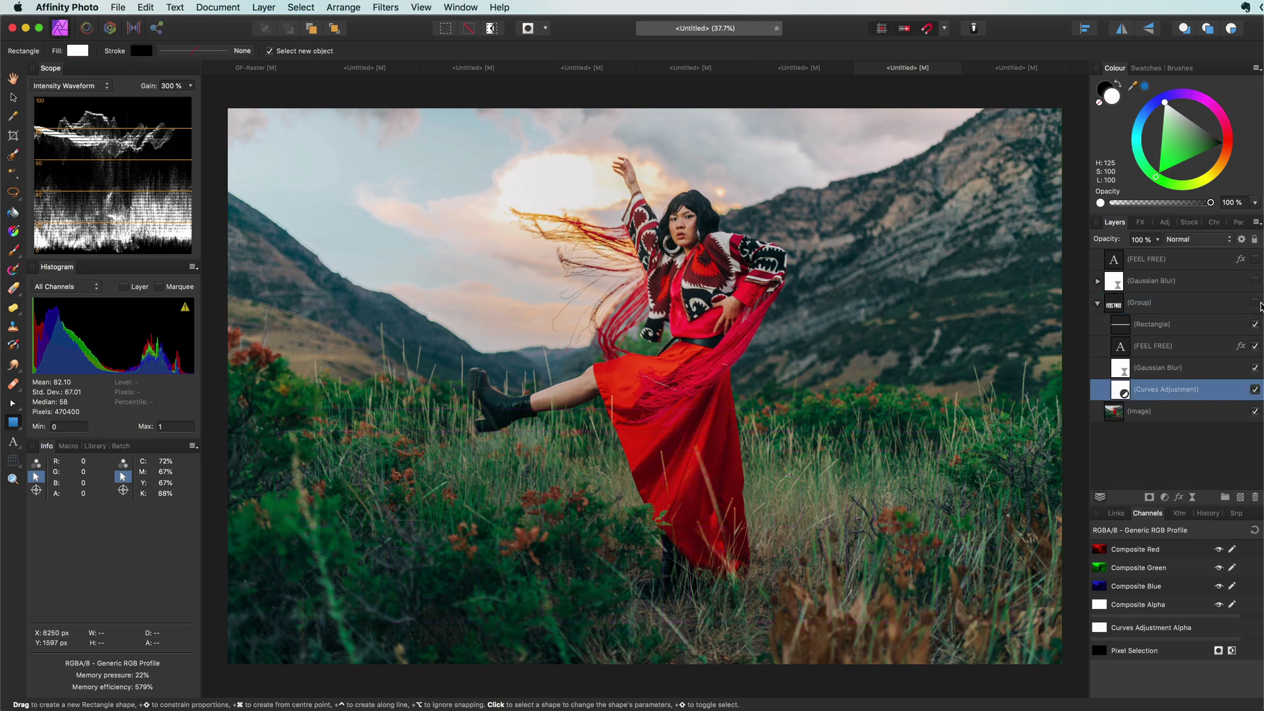
click(1254, 303)
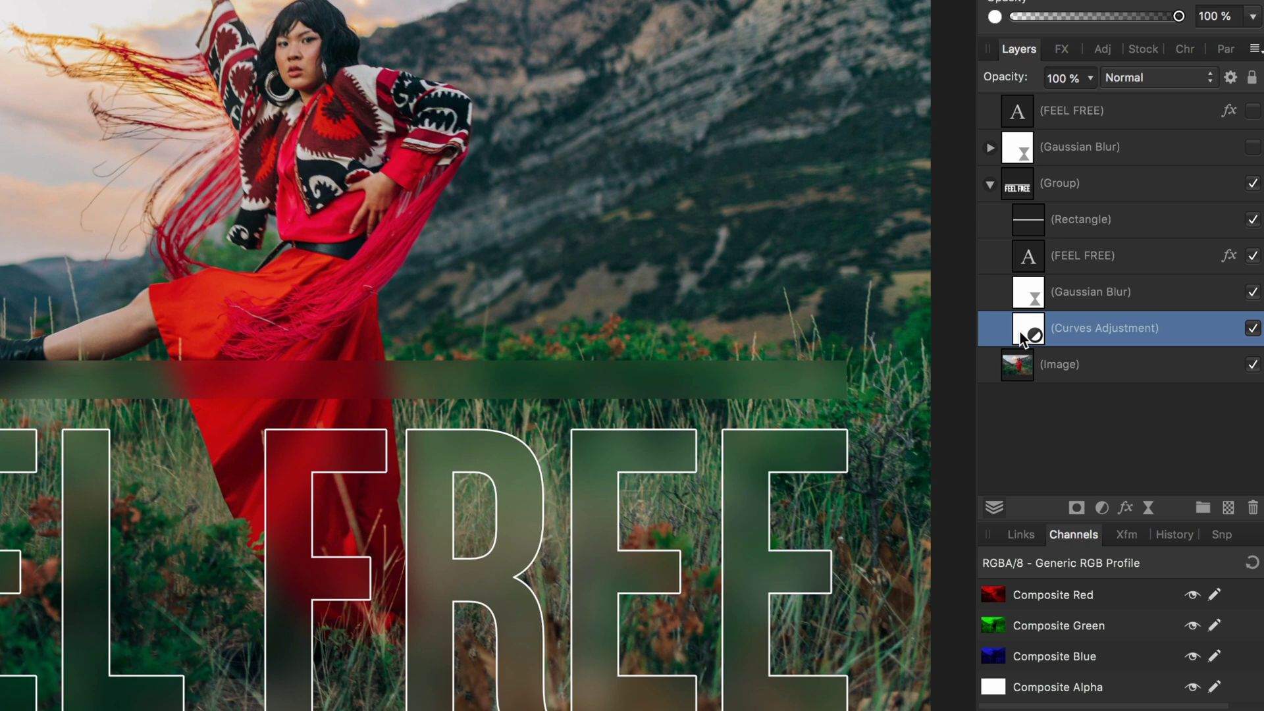
drag(1020, 332, 1031, 239)
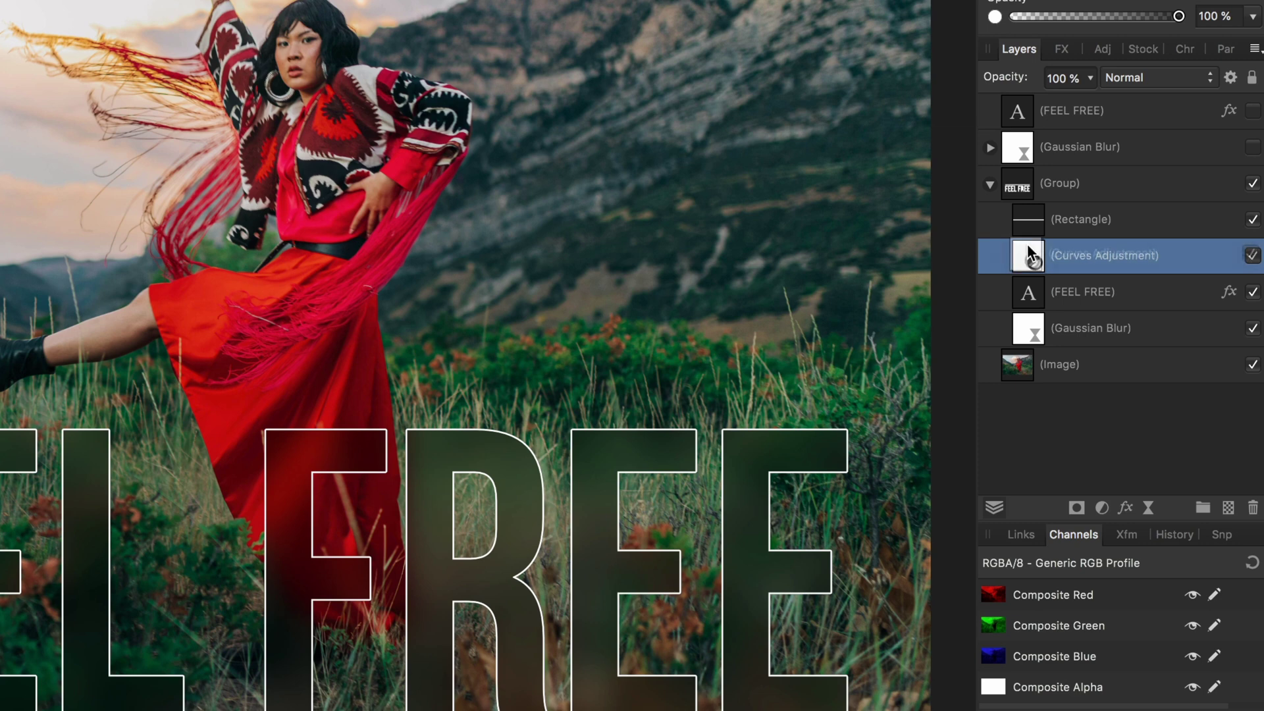
drag(1027, 243, 1033, 207)
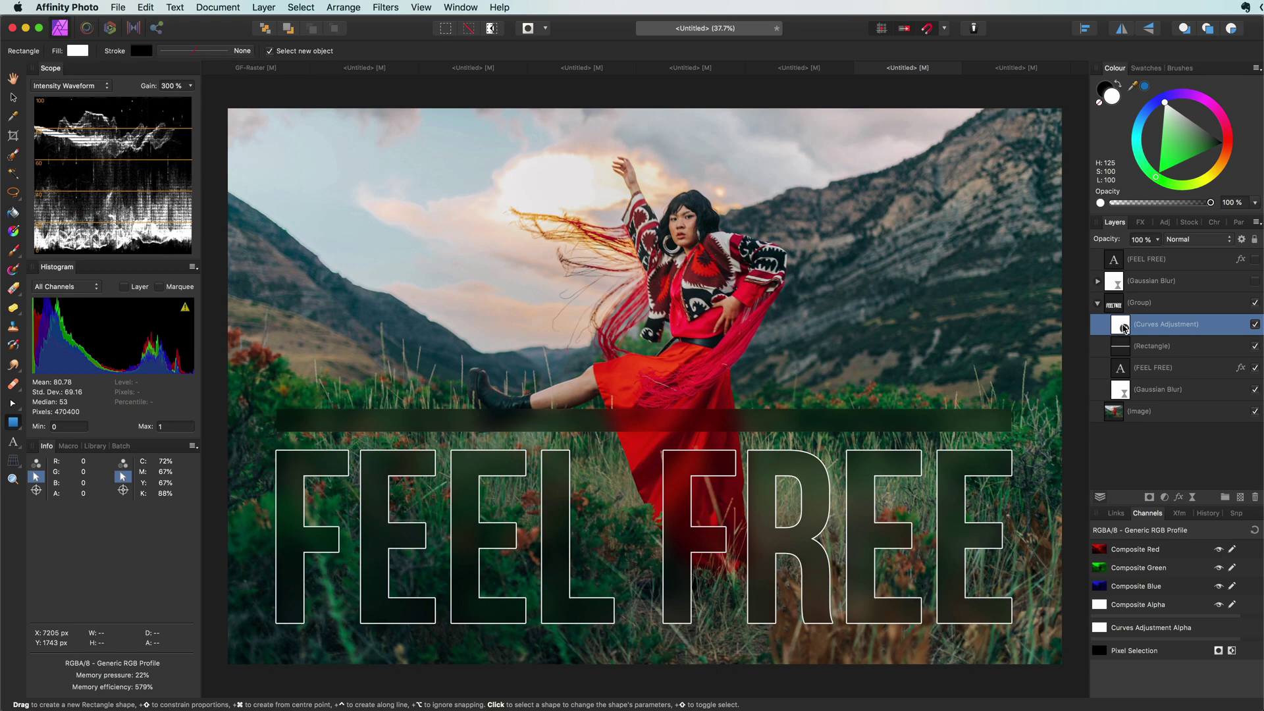
On the mountain portrait, add a stronger live Gaussian Blur and put it in its own group.
click(1000, 69)
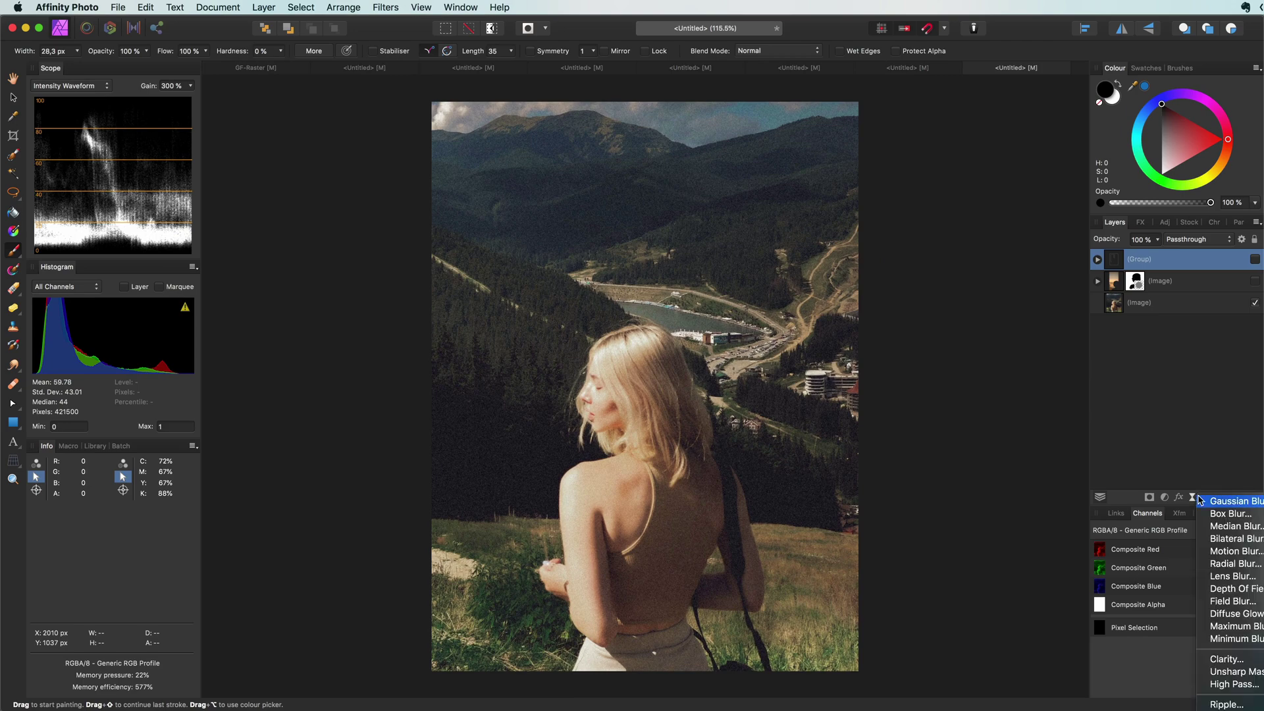
click(1224, 501)
drag(866, 647, 932, 648)
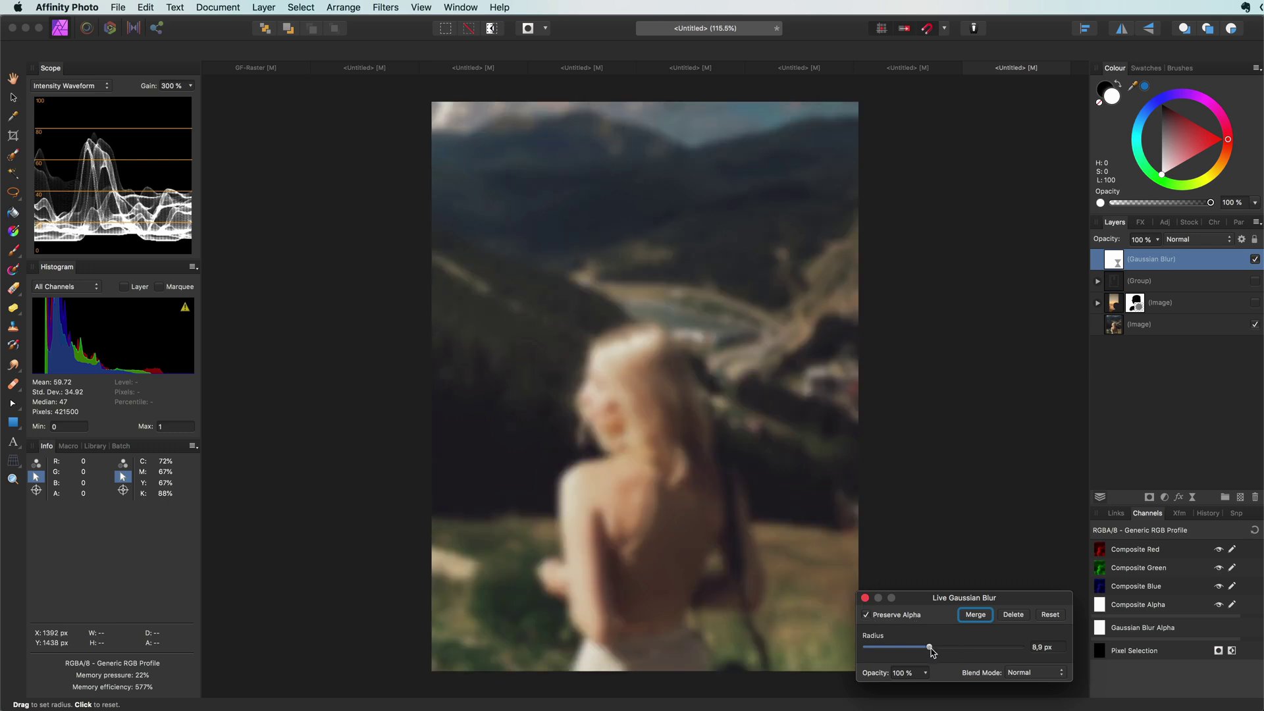
click(864, 597)
key(b)
key(x)
key(super+g)
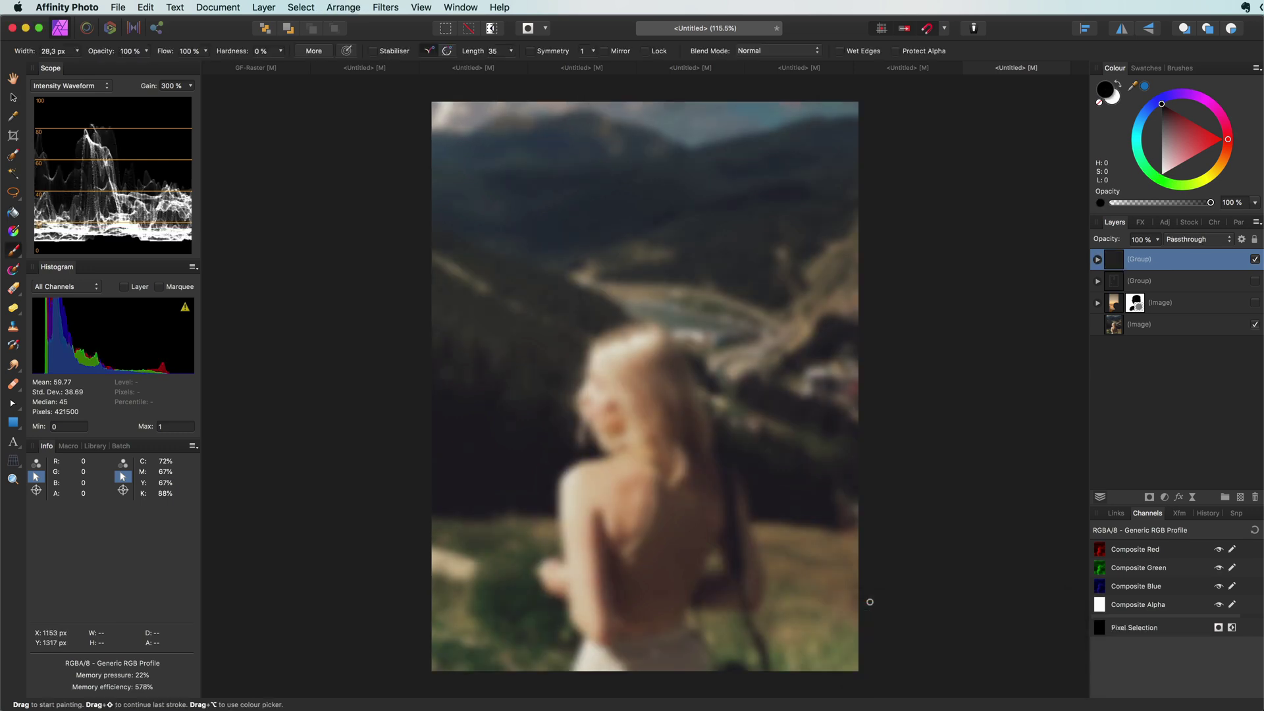
click(1097, 260)
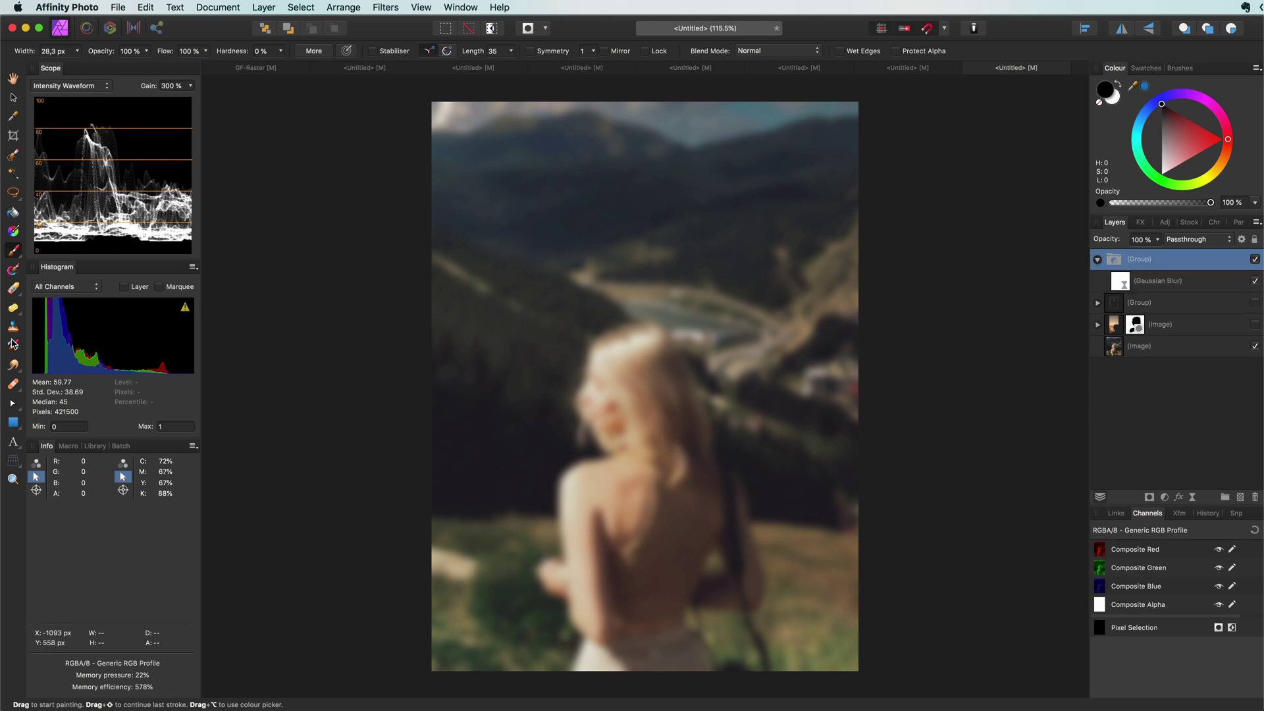
Draw an unfilled rectangle with a white outline covering most of the photo.
key(m)
drag(472, 129, 816, 637)
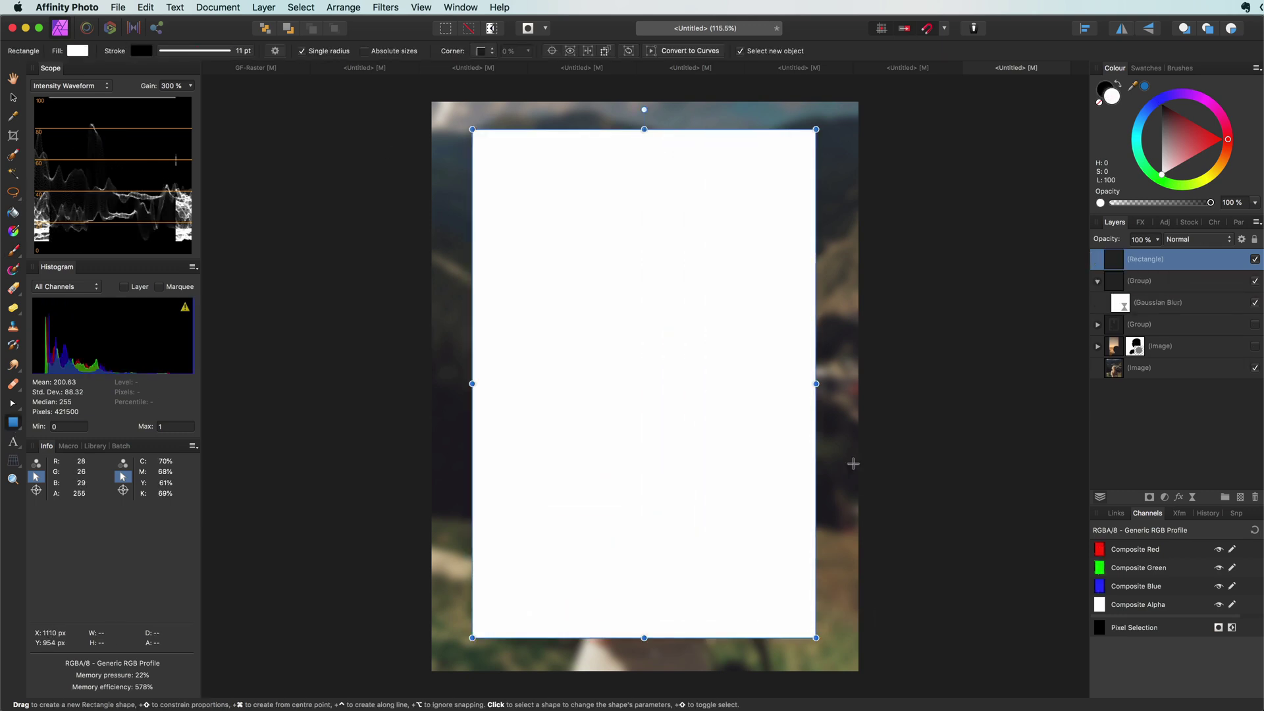
click(1099, 102)
click(1116, 83)
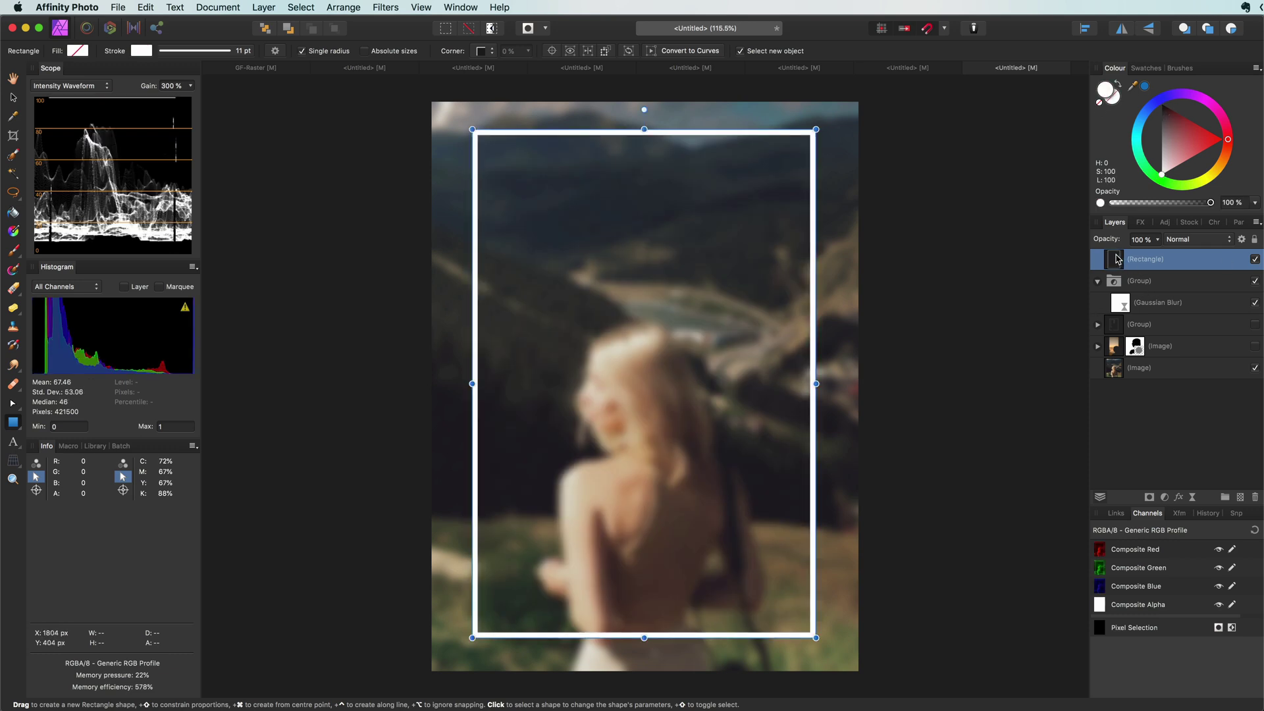
Set the frame to Multiply and nest it in the blur group above the Gaussian Blur.
click(1191, 240)
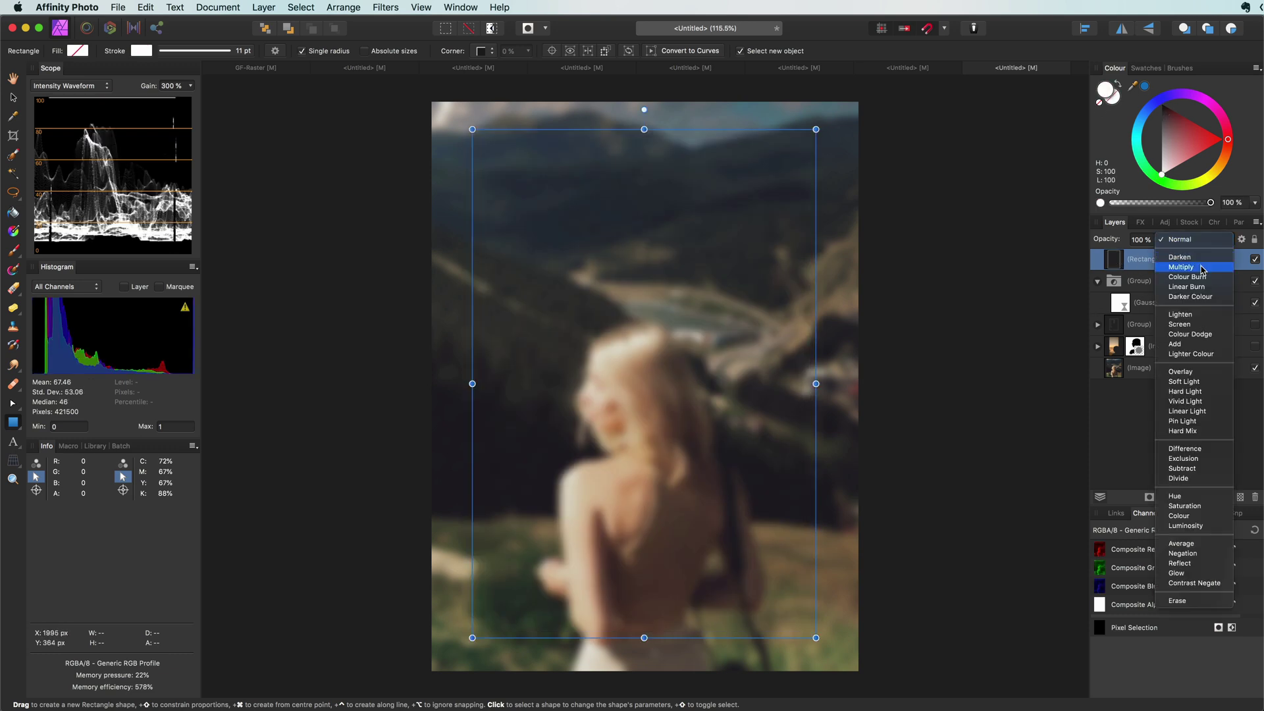
click(1203, 269)
drag(1117, 263, 1142, 288)
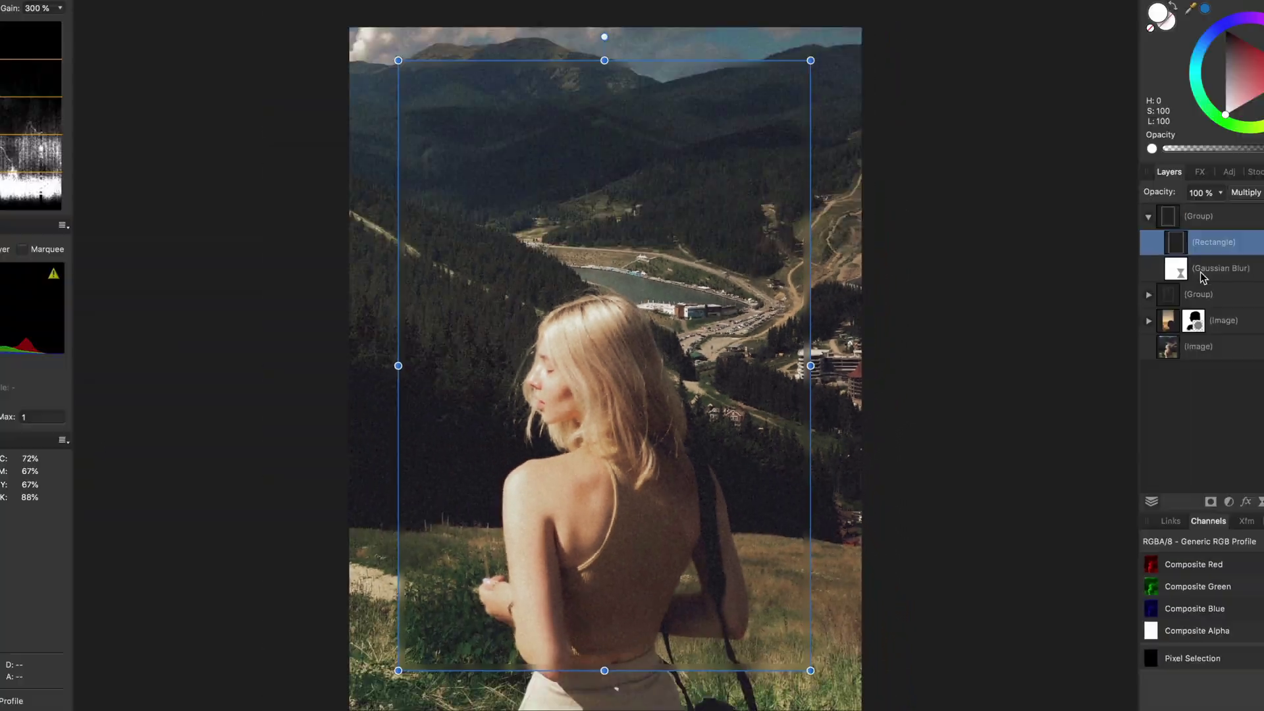
Raise the group's Gaussian Blur radius to the full 100 px.
click(1127, 302)
double_click(1122, 304)
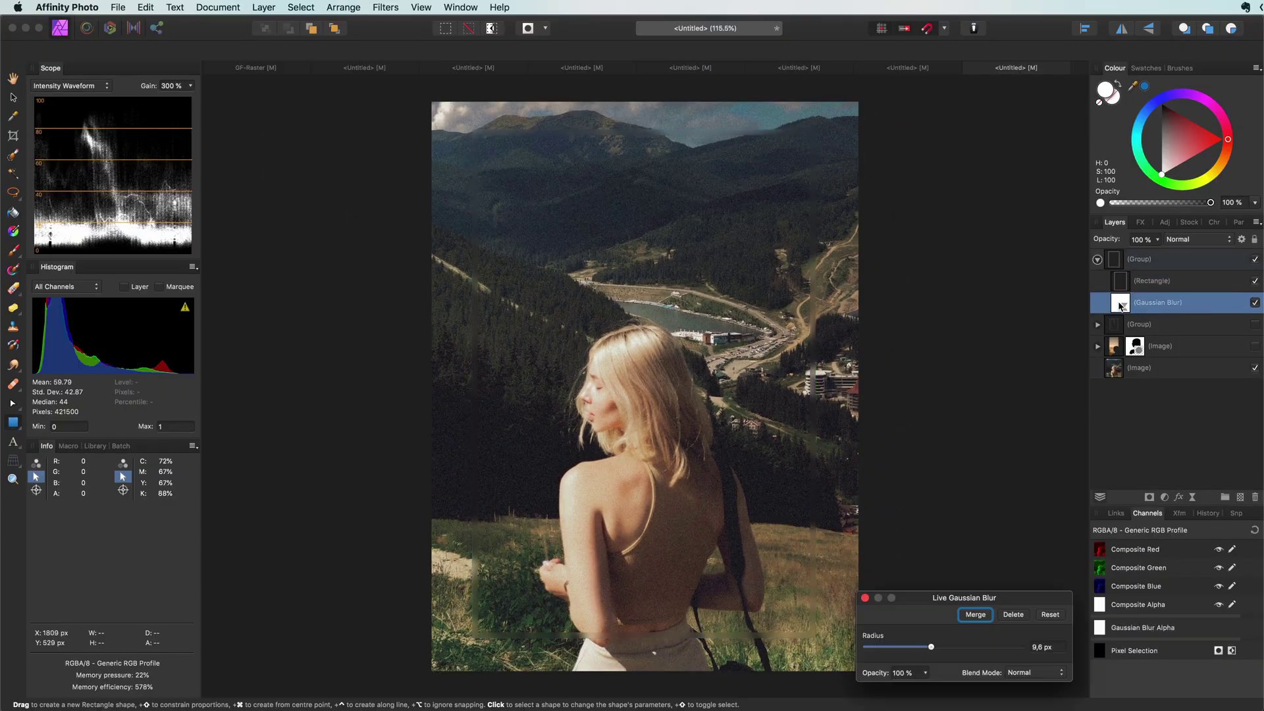
drag(921, 646, 1038, 647)
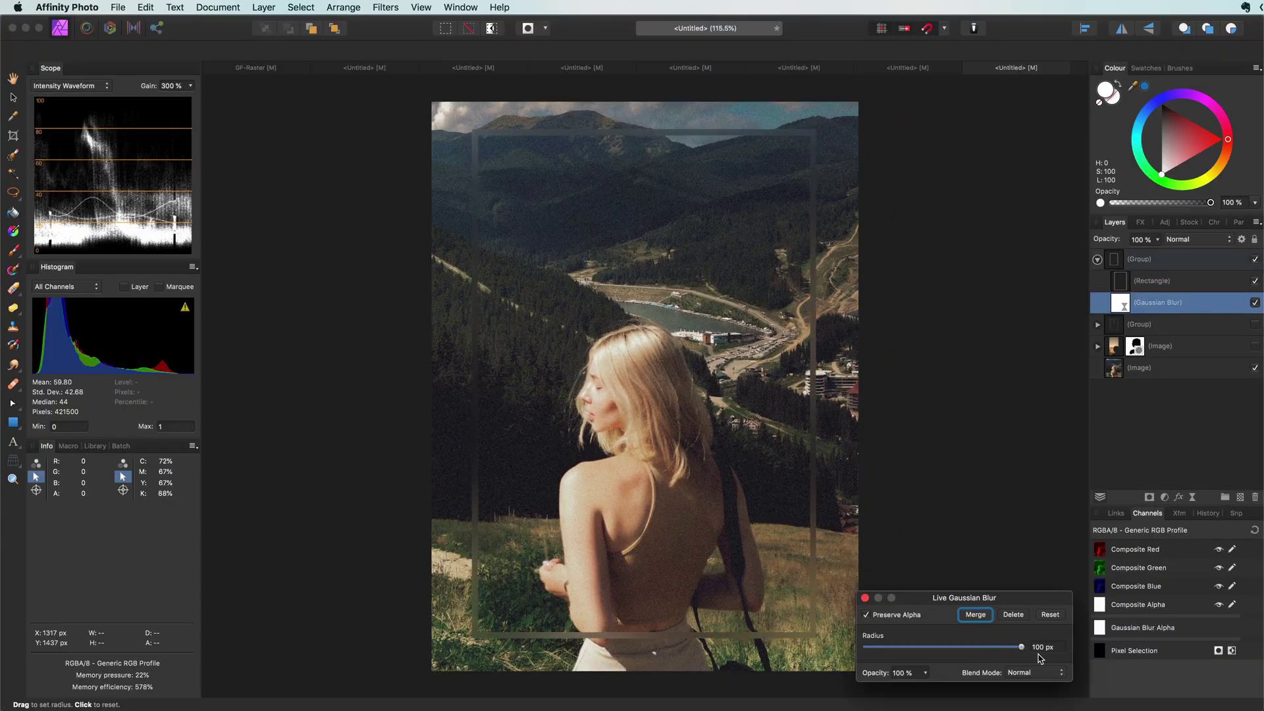
click(864, 598)
Thicken the rectangle frame's stroke.
key(m)
click(194, 51)
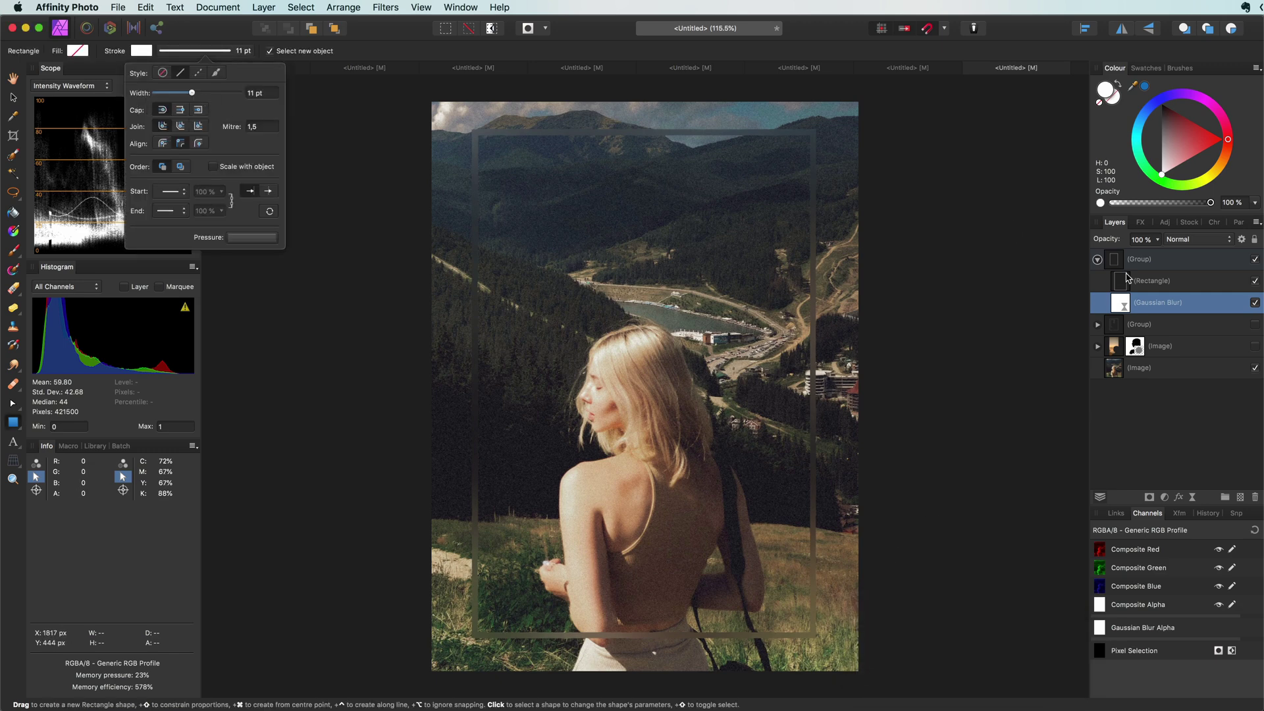
click(1151, 281)
click(194, 51)
mouse_move(192, 93)
mouse_down()
mouse_move(214, 97)
mouse_move(195, 96)
mouse_up()
click(329, 247)
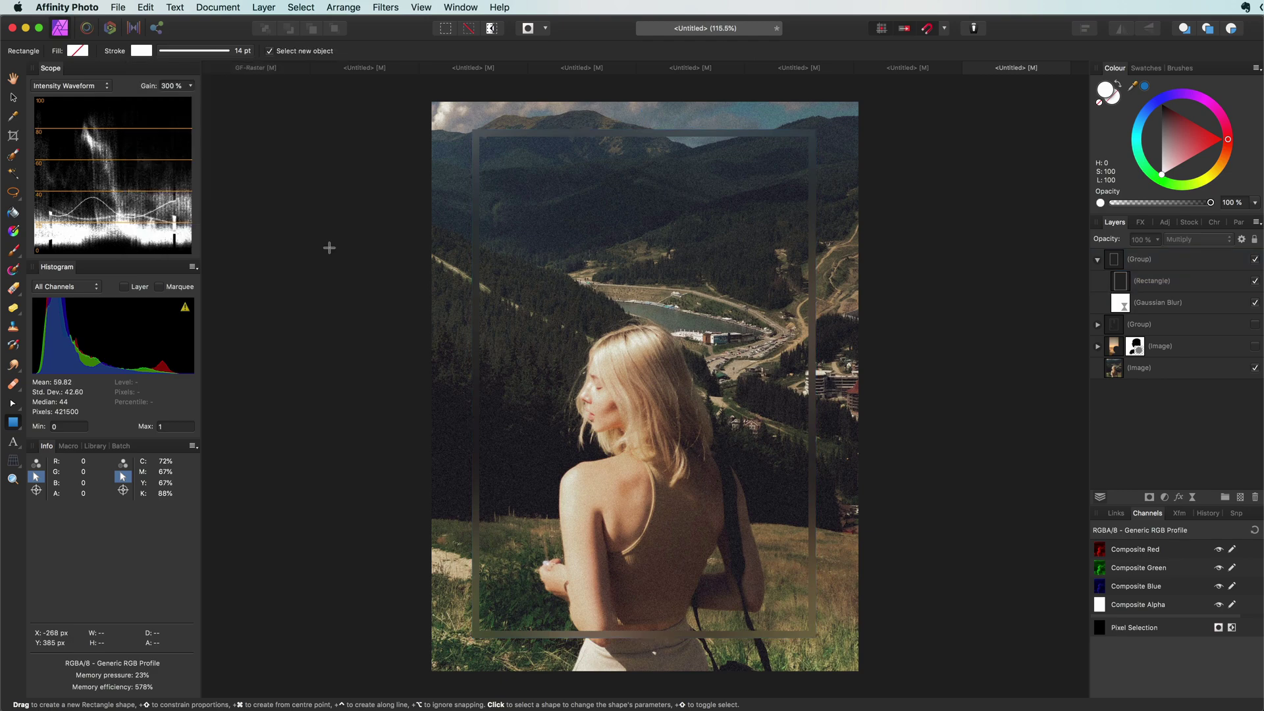
Set the frame to Colour Dodge blending and turn its stroke from white to grey.
key(t)
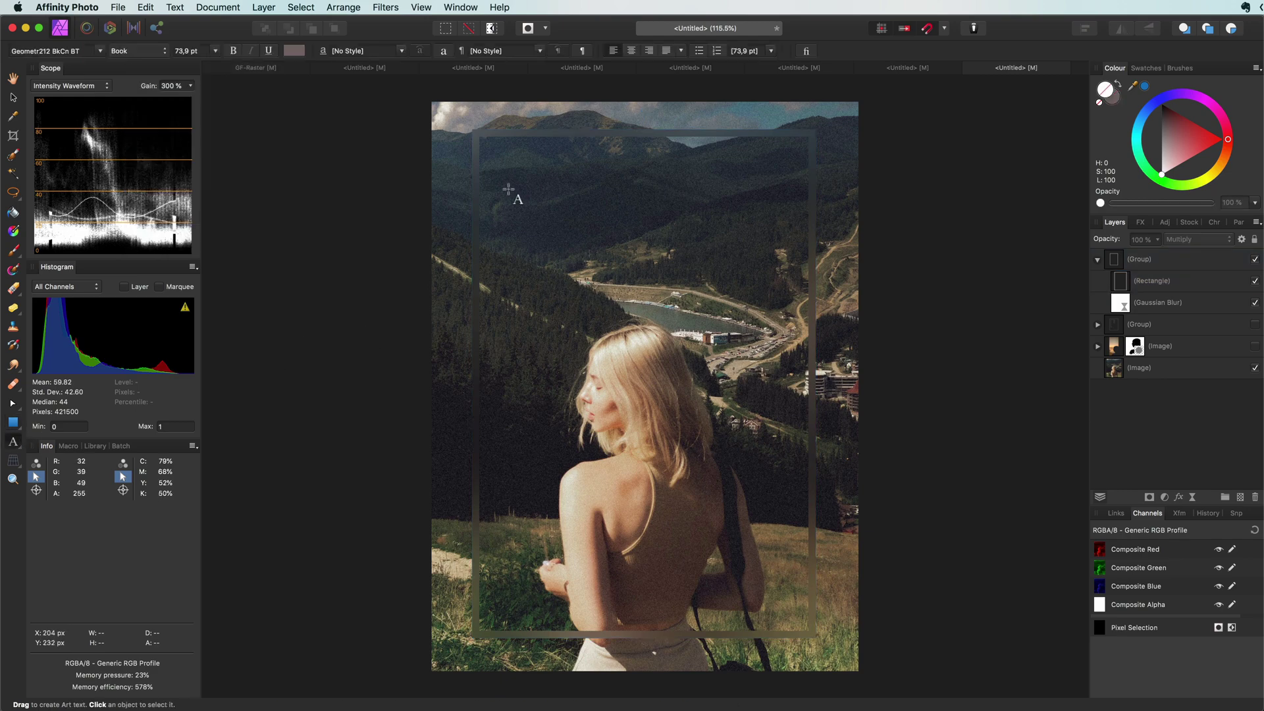
key(v)
click(812, 249)
click(1190, 241)
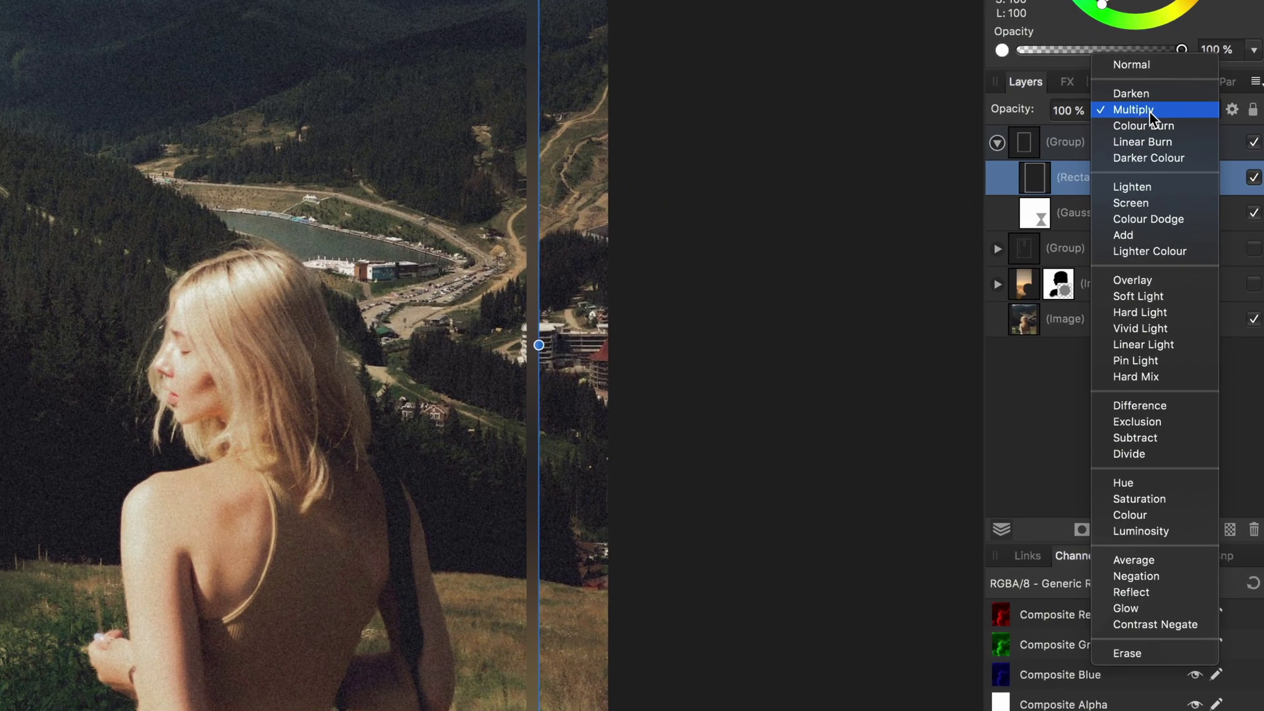
click(1159, 219)
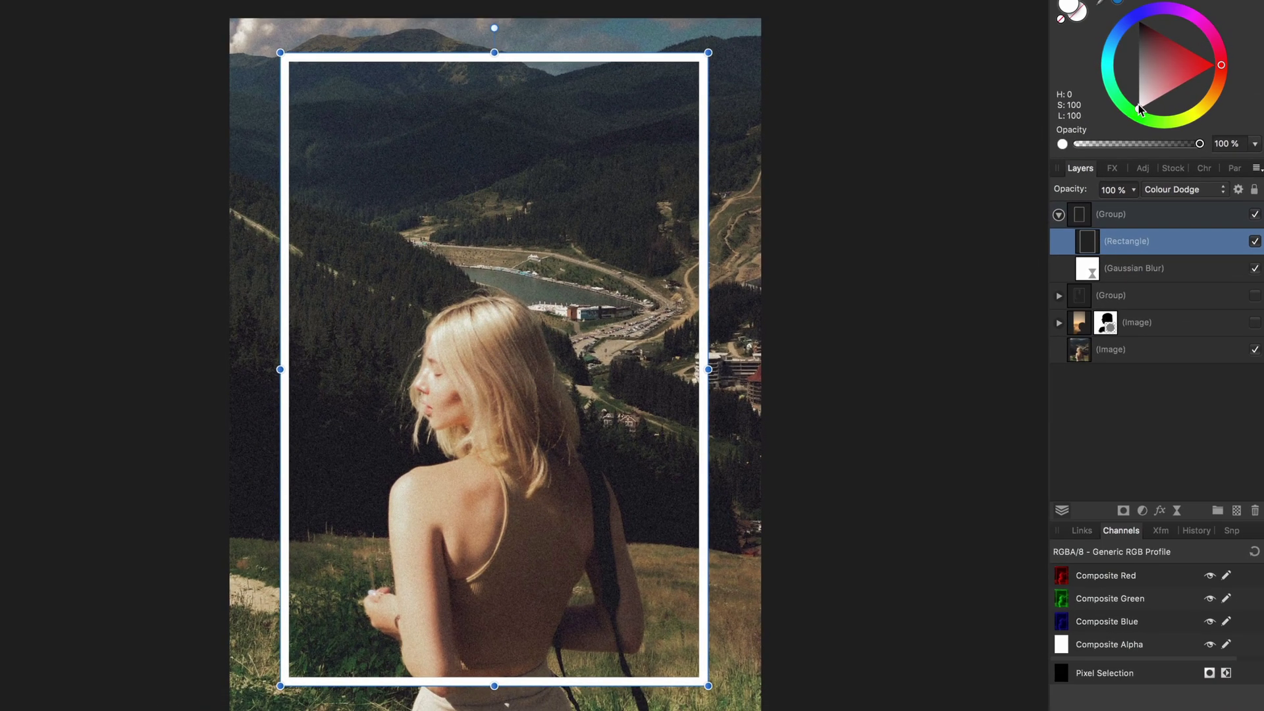
drag(1141, 110, 1119, 54)
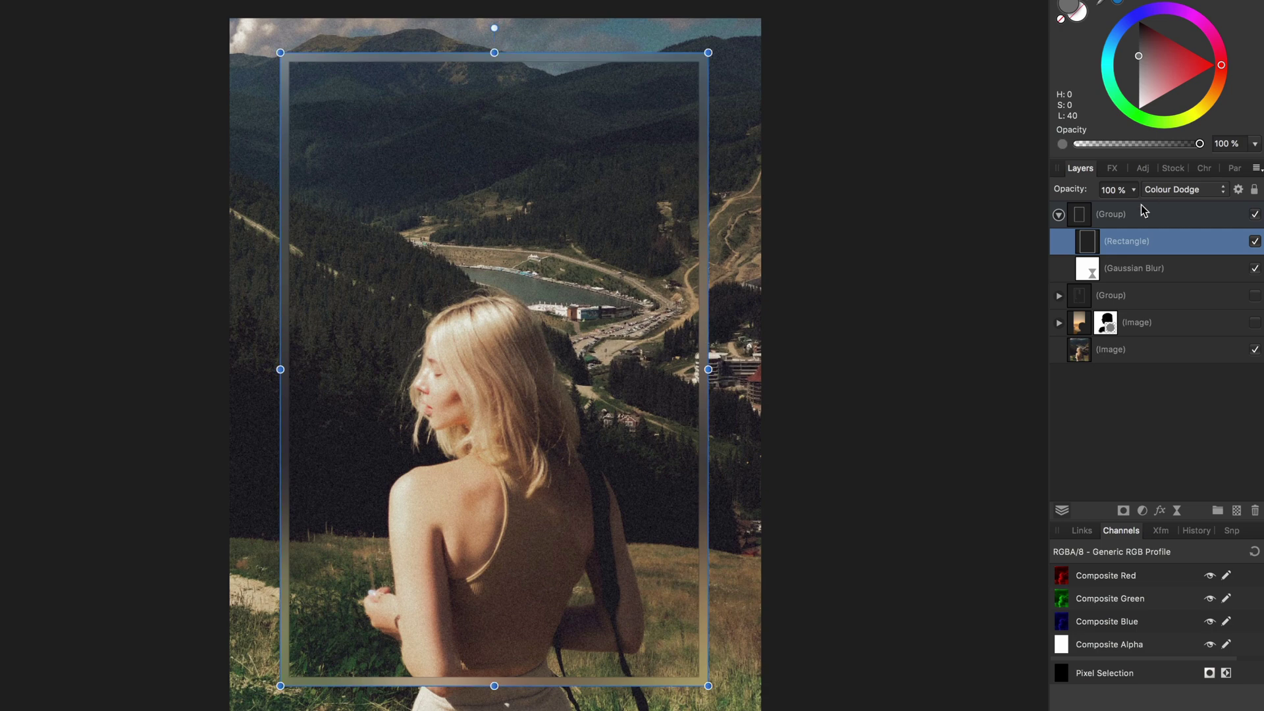
Reduce the live Gaussian Blur radius to about 30 px (30,4 px).
double_click(1098, 266)
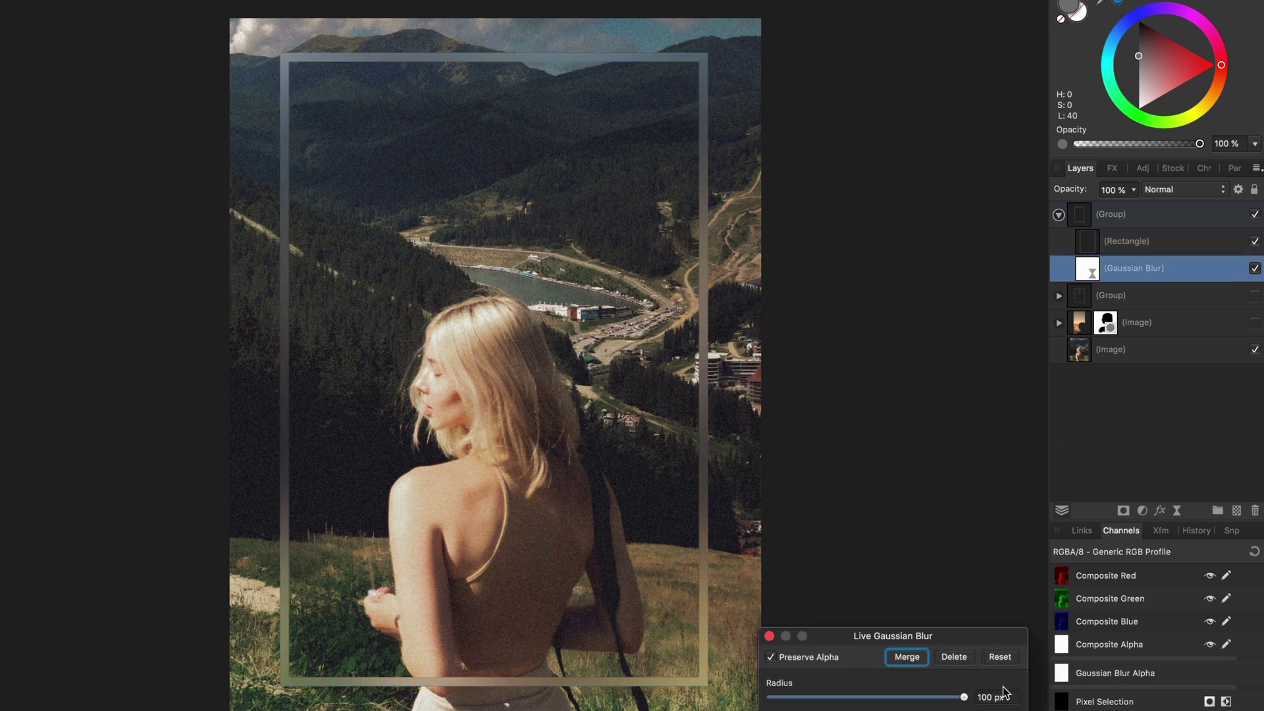
click(895, 697)
mouse_move(896, 708)
mouse_down()
mouse_move(869, 699)
mouse_move(894, 699)
mouse_up()
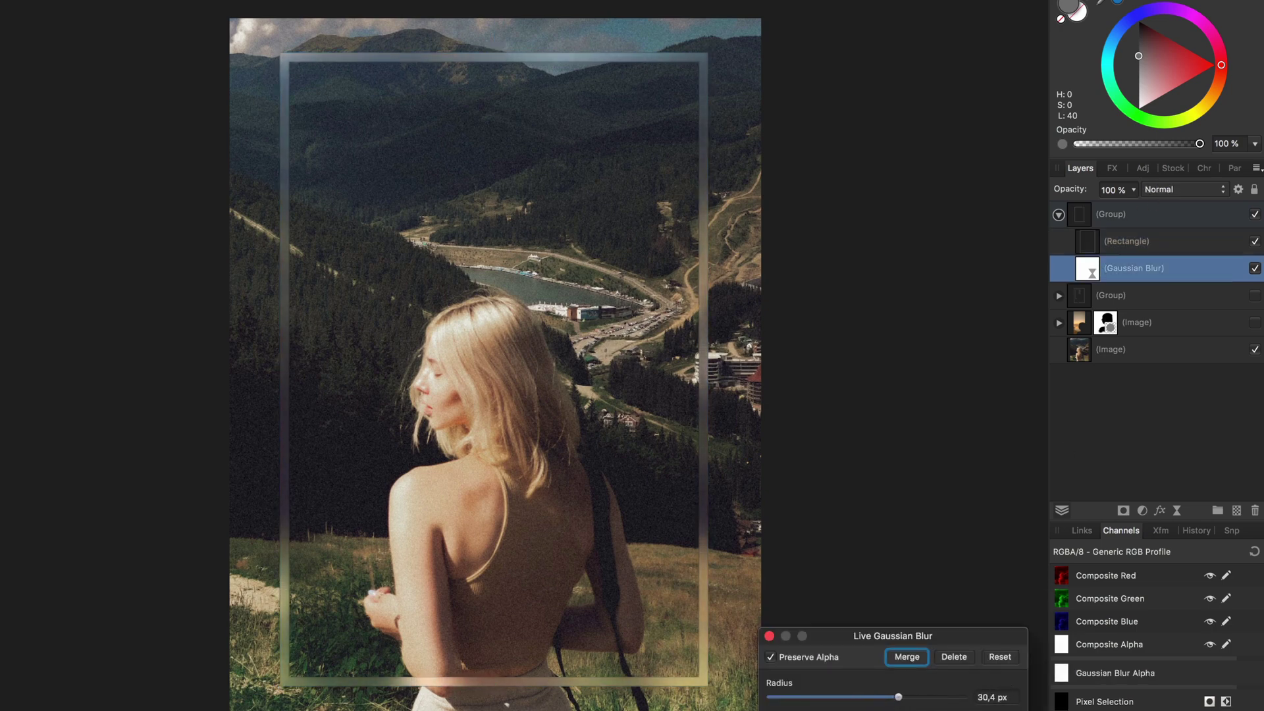
click(769, 636)
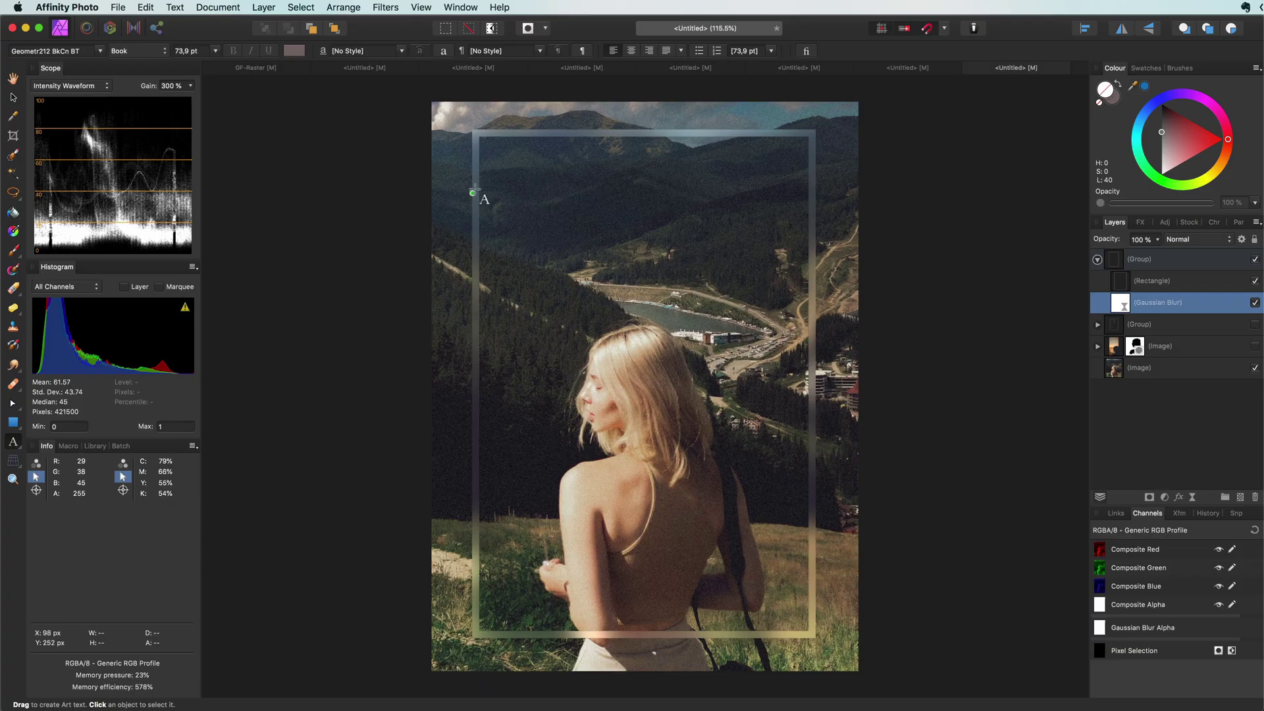
Add RELAX as art text near the frame's top-left and shrink it slightly.
drag(318, 68, 326, 209)
text(RELAX)
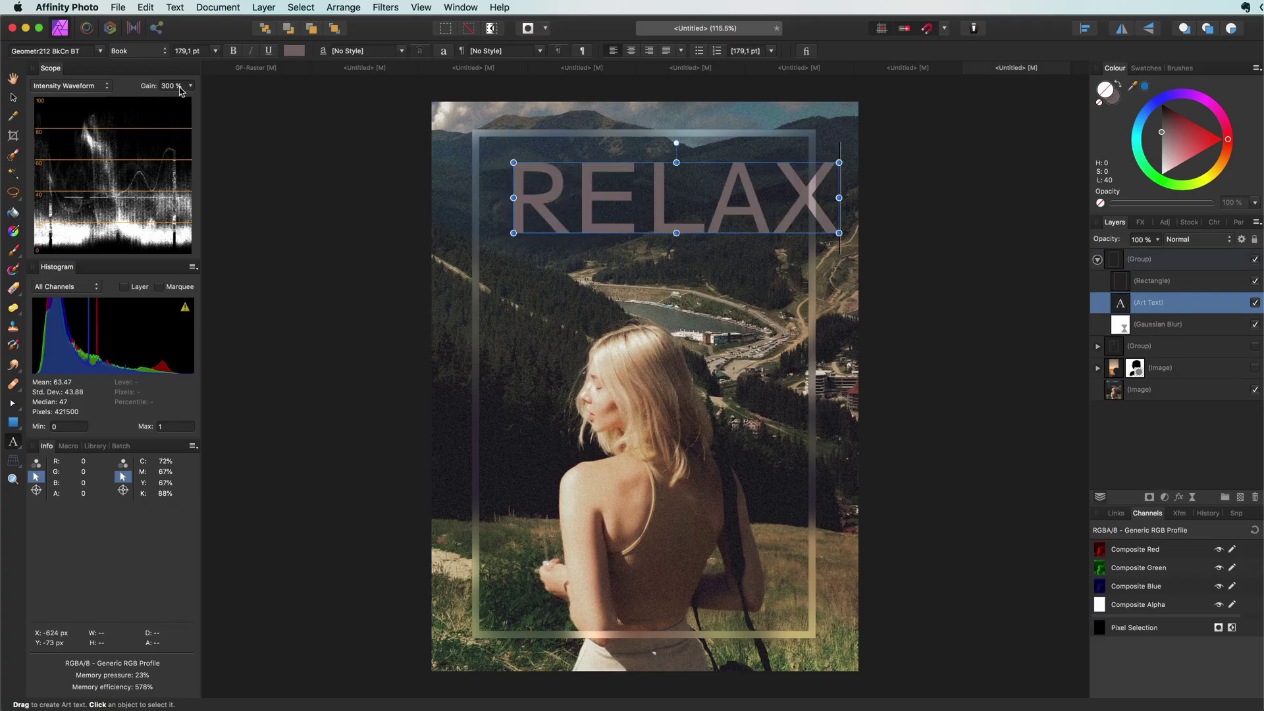
key(Escape)
drag(839, 234, 794, 225)
Blend RELAX in Colour Dodge, lighten its colour, and move it near the frame's bottom.
click(1194, 239)
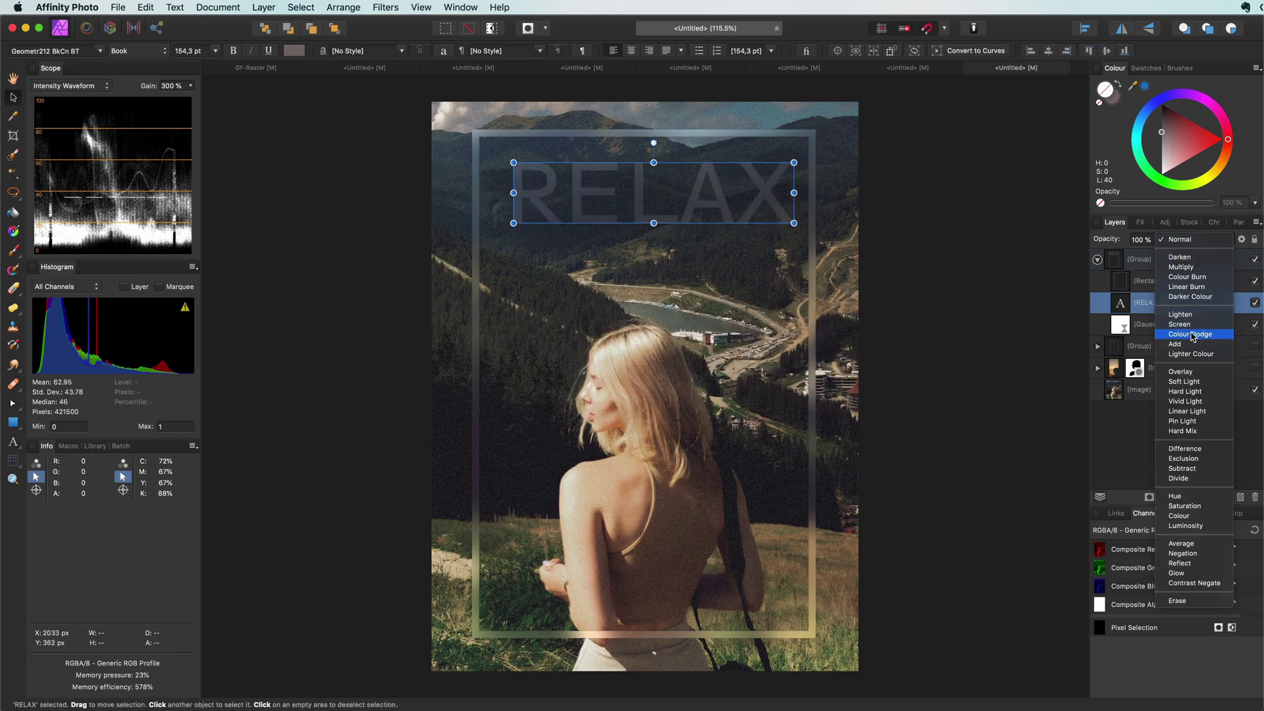
click(1188, 334)
click(1161, 137)
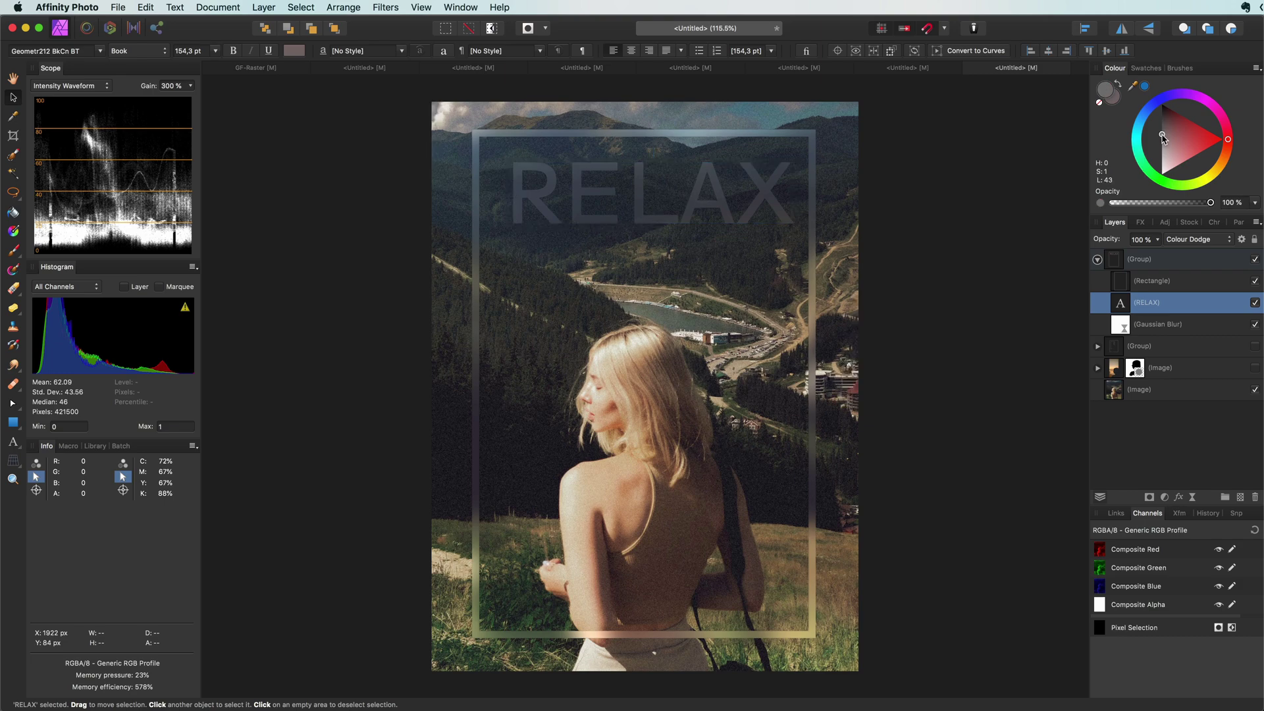
scroll(579, 340, up, 3)
mouse_move(733, 175)
mouse_down()
mouse_move(722, 490)
mouse_move(741, 554)
mouse_move(736, 470)
mouse_move(847, 626)
mouse_move(696, 581)
mouse_move(596, 257)
mouse_move(723, 234)
mouse_move(704, 468)
mouse_move(678, 592)
mouse_move(724, 519)
mouse_move(726, 486)
mouse_up()
scroll(724, 520, down, 3)
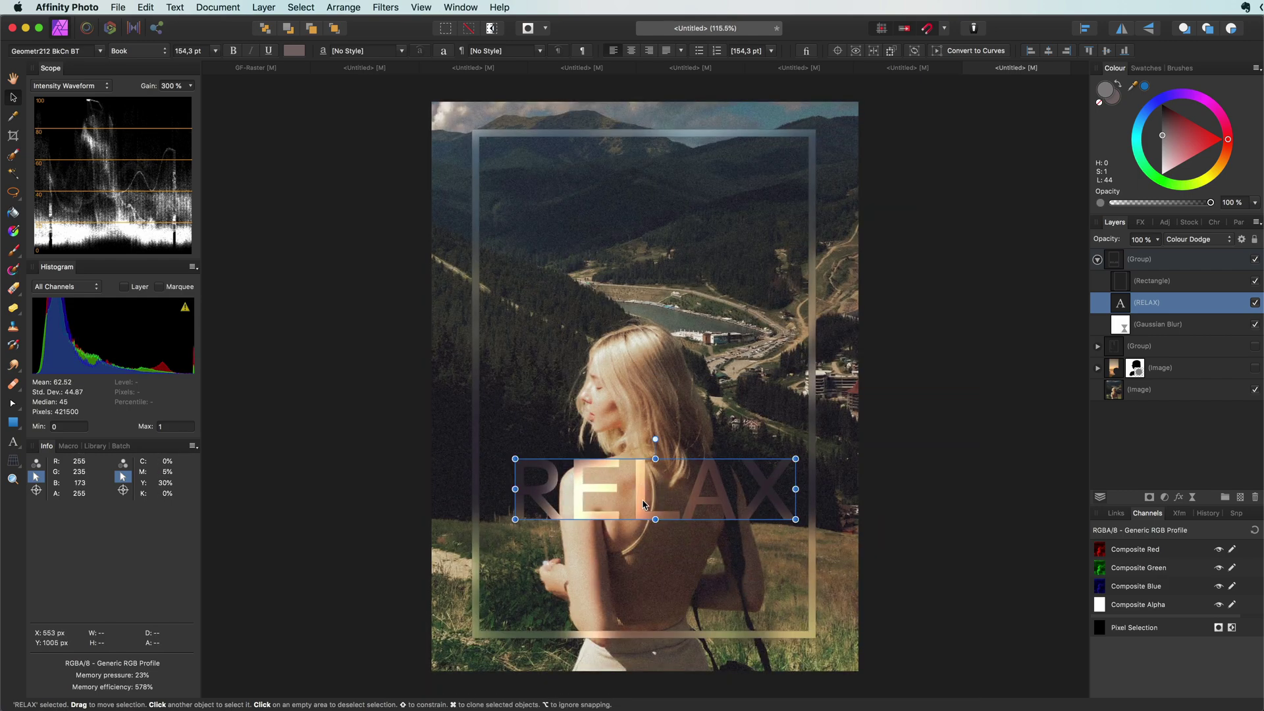
drag(643, 505, 633, 599)
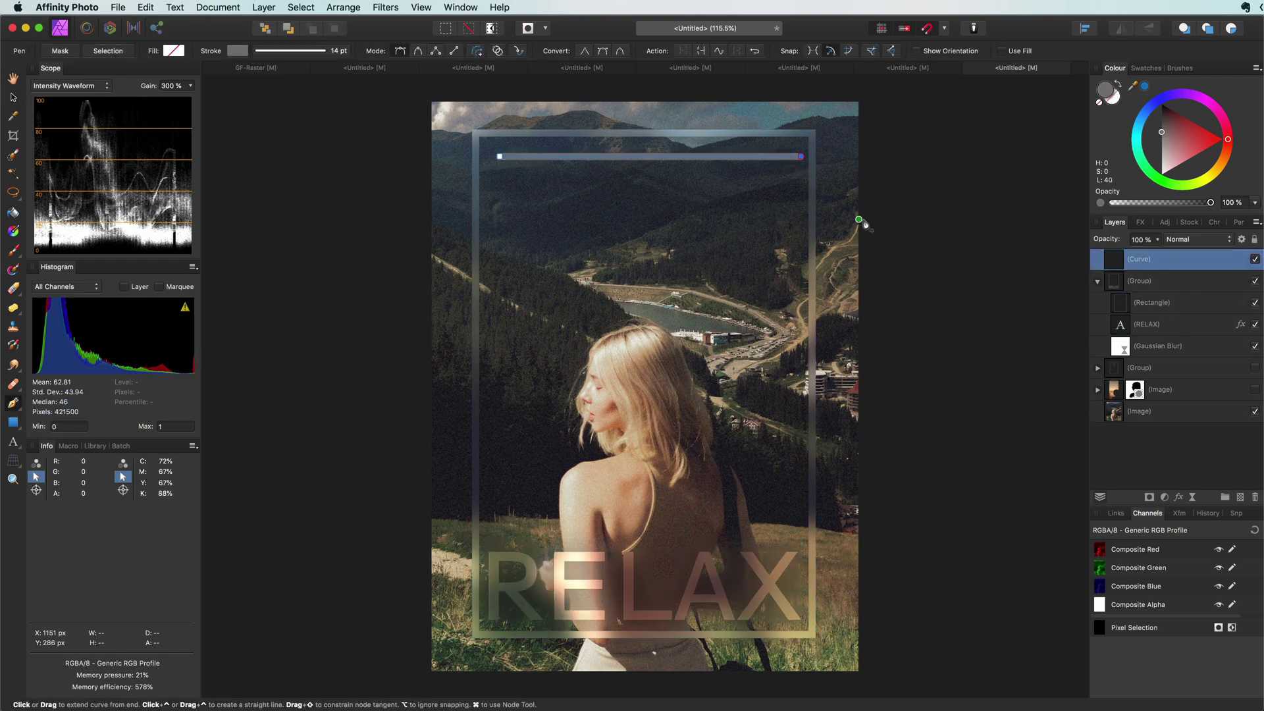
Draw a horizontal line across the frame top, duplicate it down the frame, and group the copies.
drag(801, 156, 780, 160)
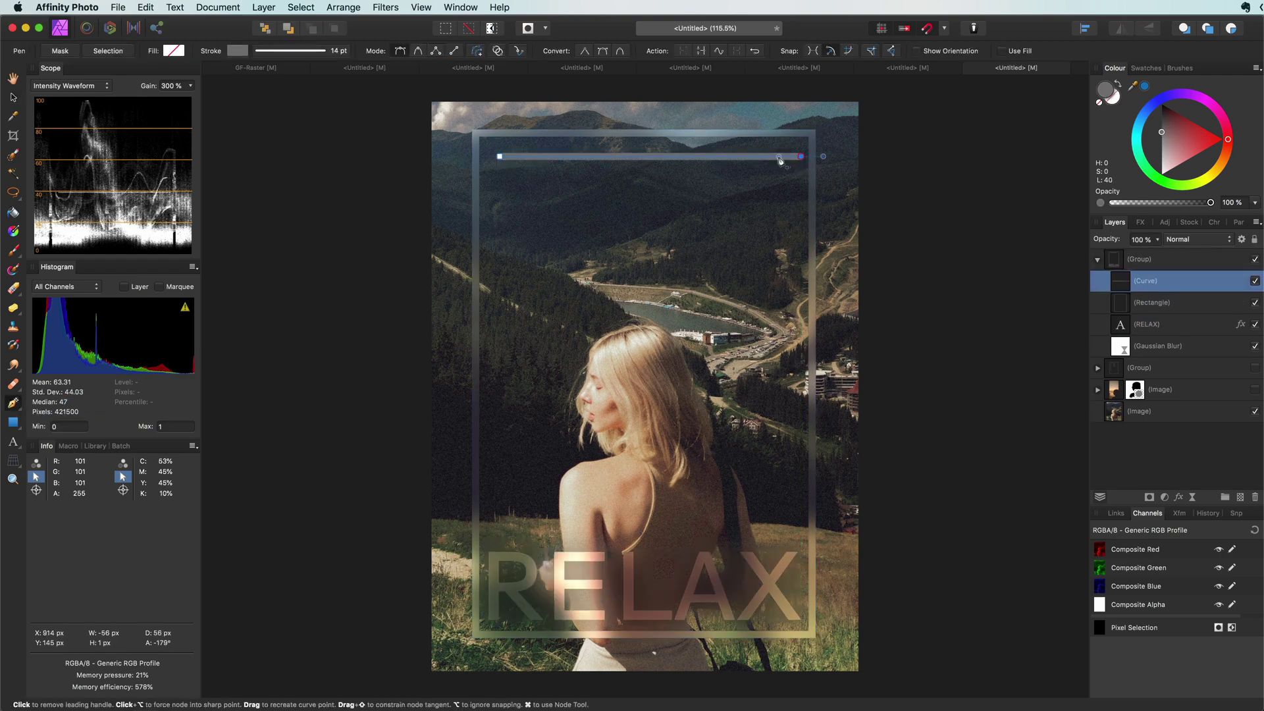
key(v)
key(super+j)
click(722, 171)
click(663, 162)
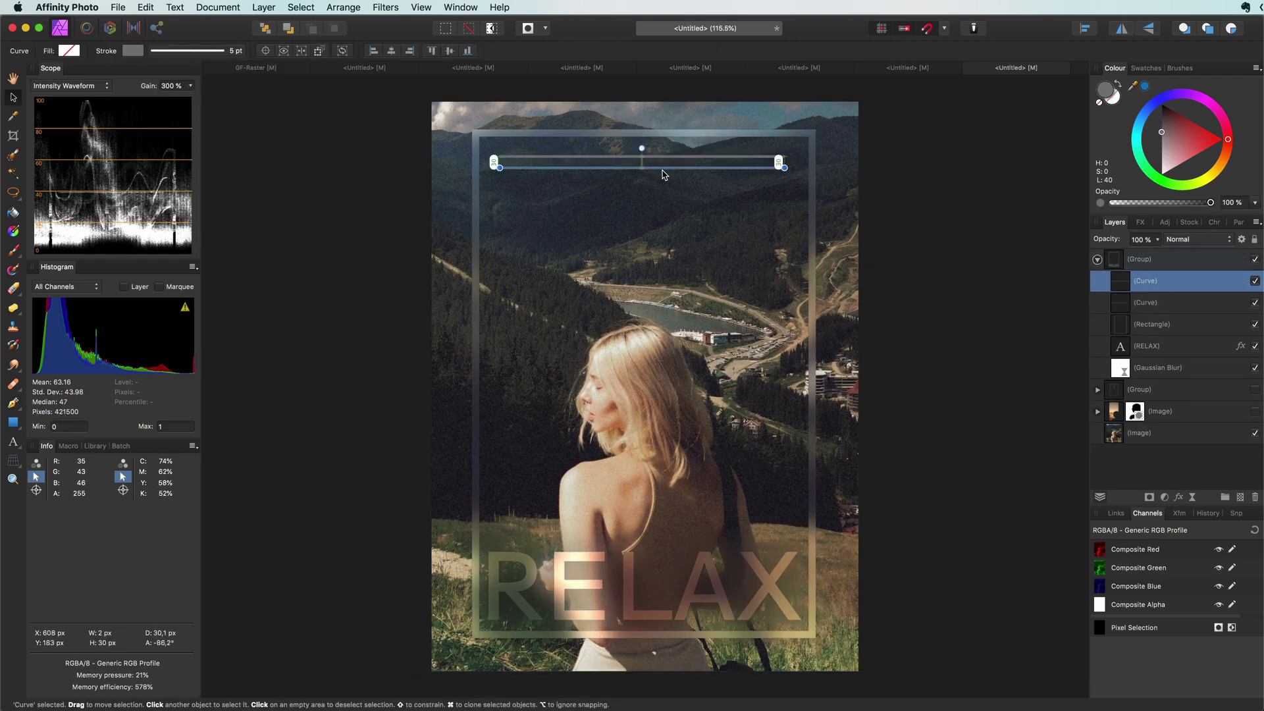
key(super+j)
key(super+j)
key(super+j)
key(super+j)
key(super+j)
key(super+j)
key(super+j)
key(super+j)
key(super+j)
key(super+j)
key(super+j)
key(super+j)
key(super+j)
key(super+j)
key(super+j)
key(super+j)
key(super+j)
key(super+j)
key(super+j)
key(super+j)
key(super+g)
Set the line group to Normal, add a mask, and paint the lines away over the woman.
click(1210, 241)
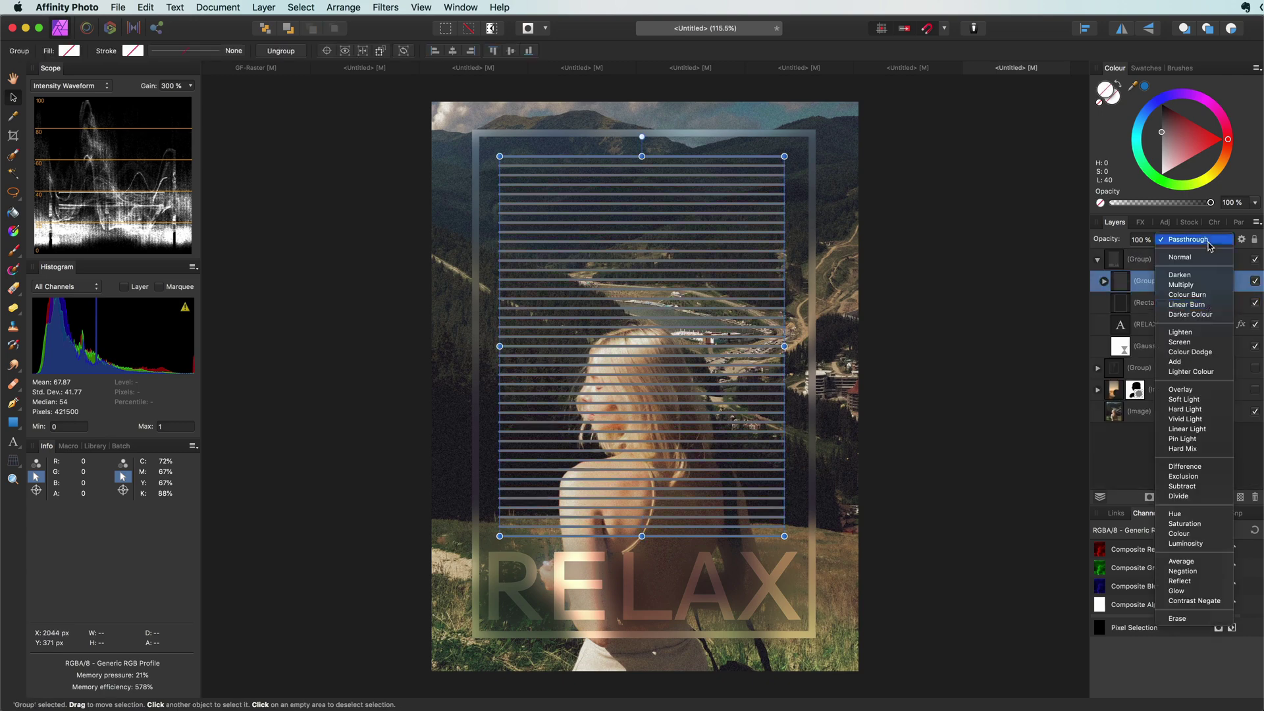
click(1179, 256)
key(super+alt+m)
key(b)
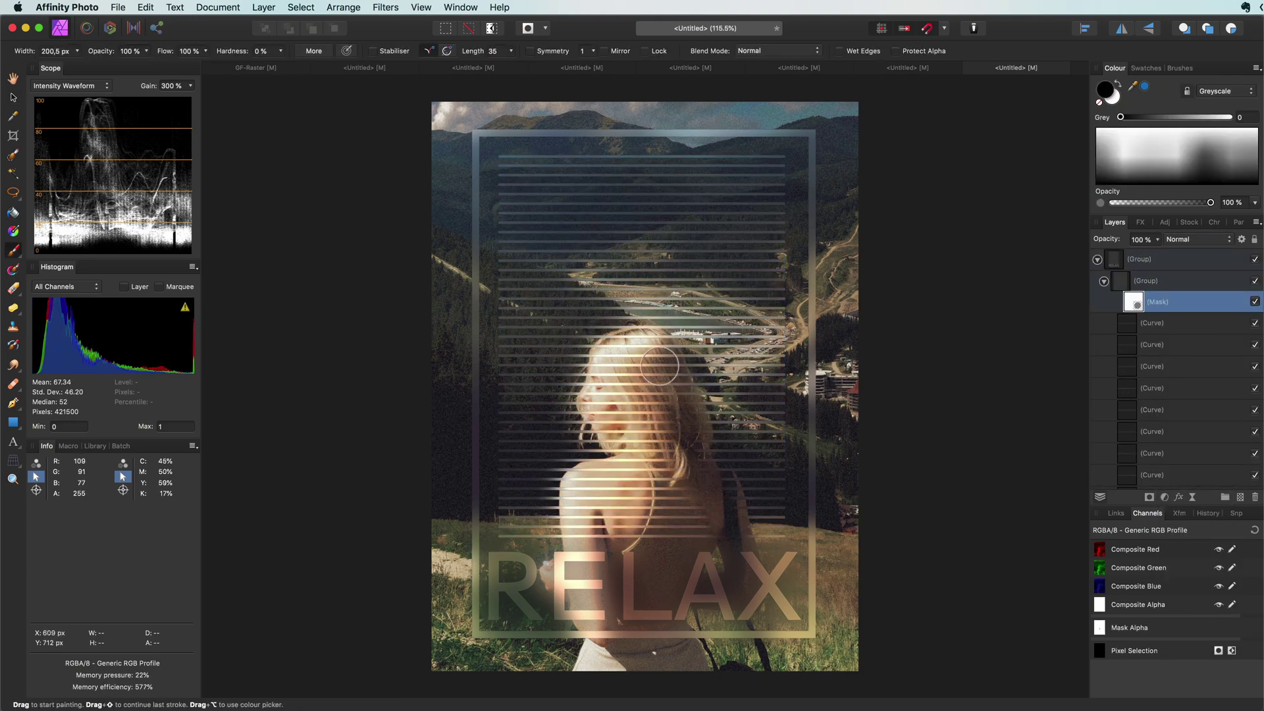
mouse_move(660, 365)
mouse_down()
mouse_move(641, 415)
mouse_move(657, 519)
mouse_move(610, 387)
mouse_move(579, 538)
mouse_move(615, 342)
mouse_move(736, 486)
mouse_move(586, 458)
mouse_move(566, 506)
mouse_up()
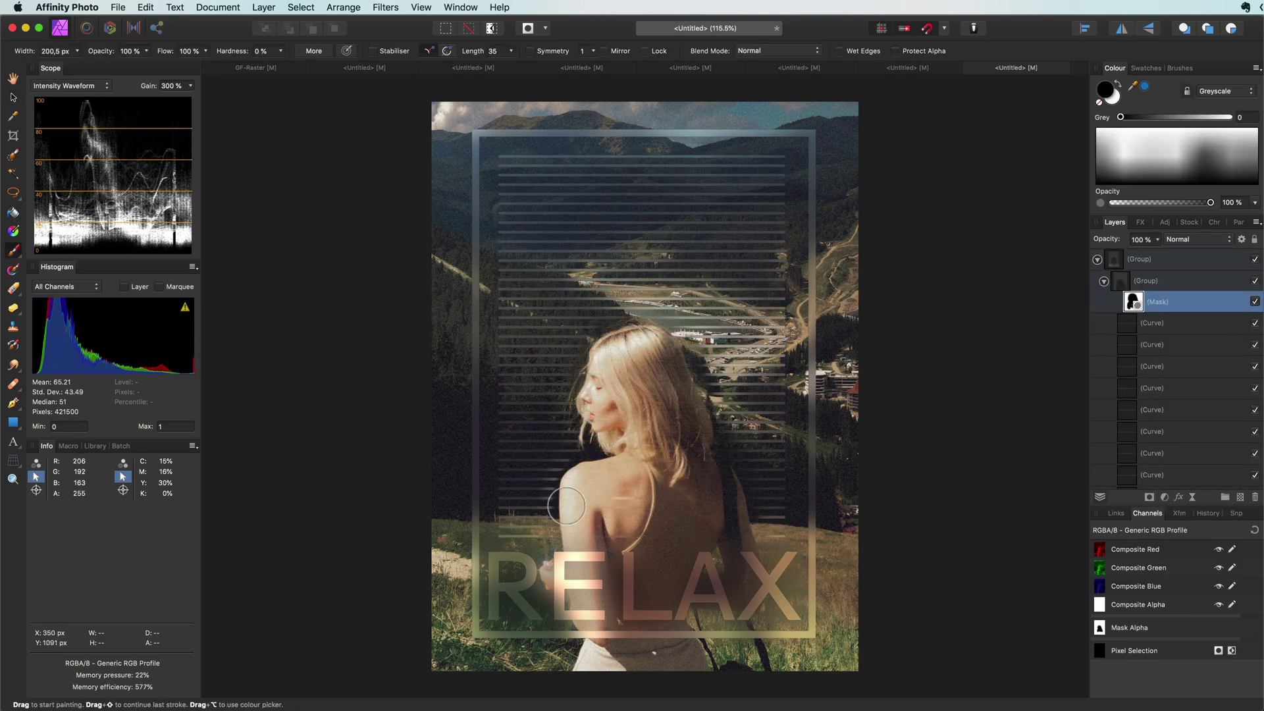
key(super+d)
key(v)
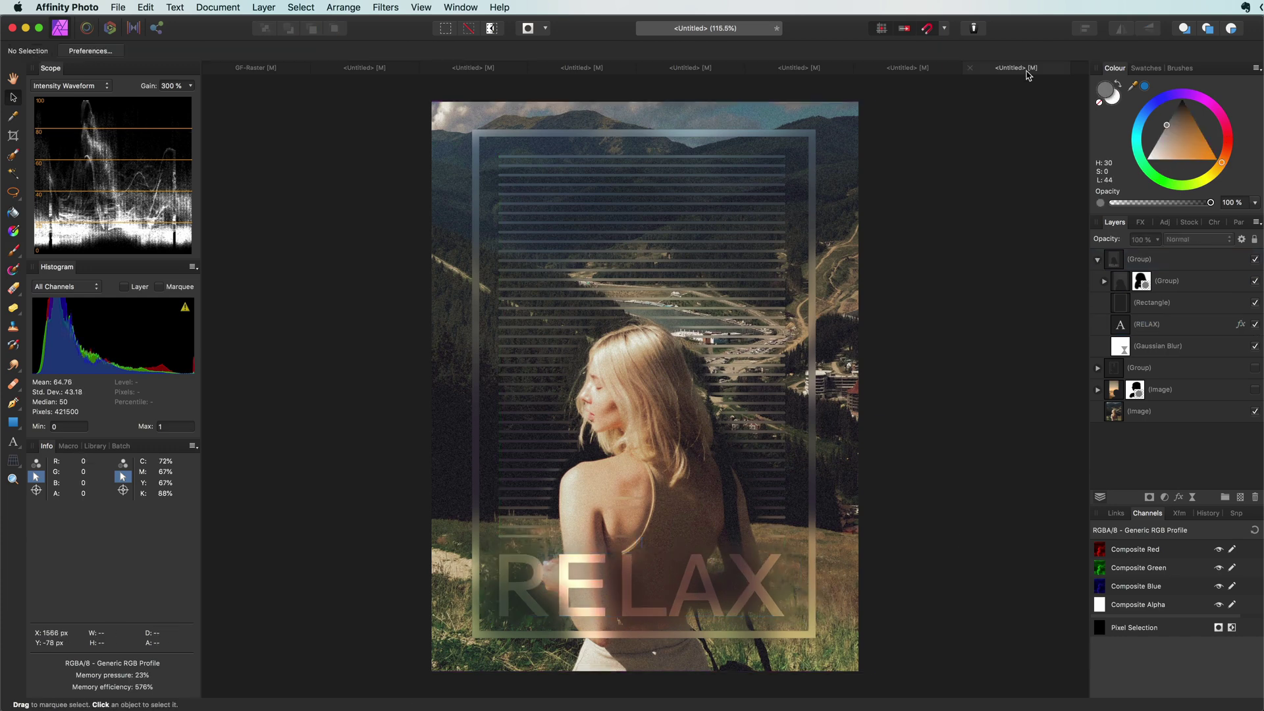
Open the lily and vase document, review the Live Perspective settings, and toggle the circle groups' visibility.
click(392, 70)
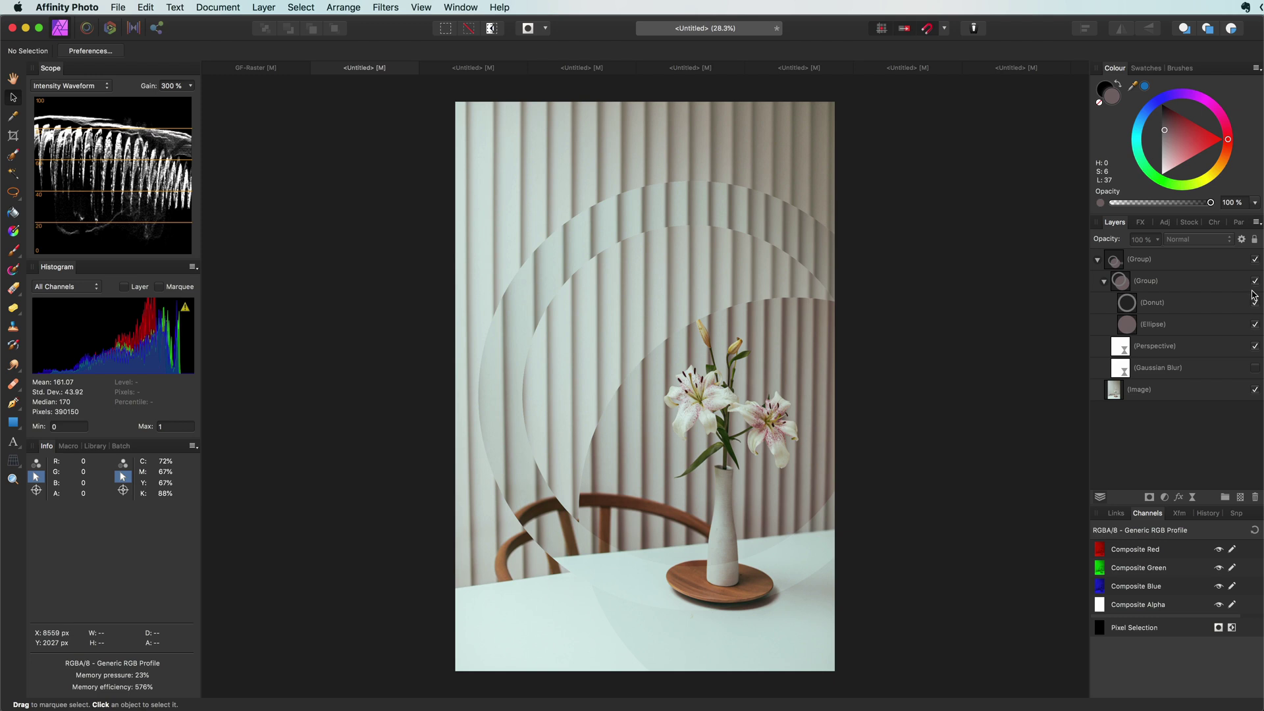
click(1175, 349)
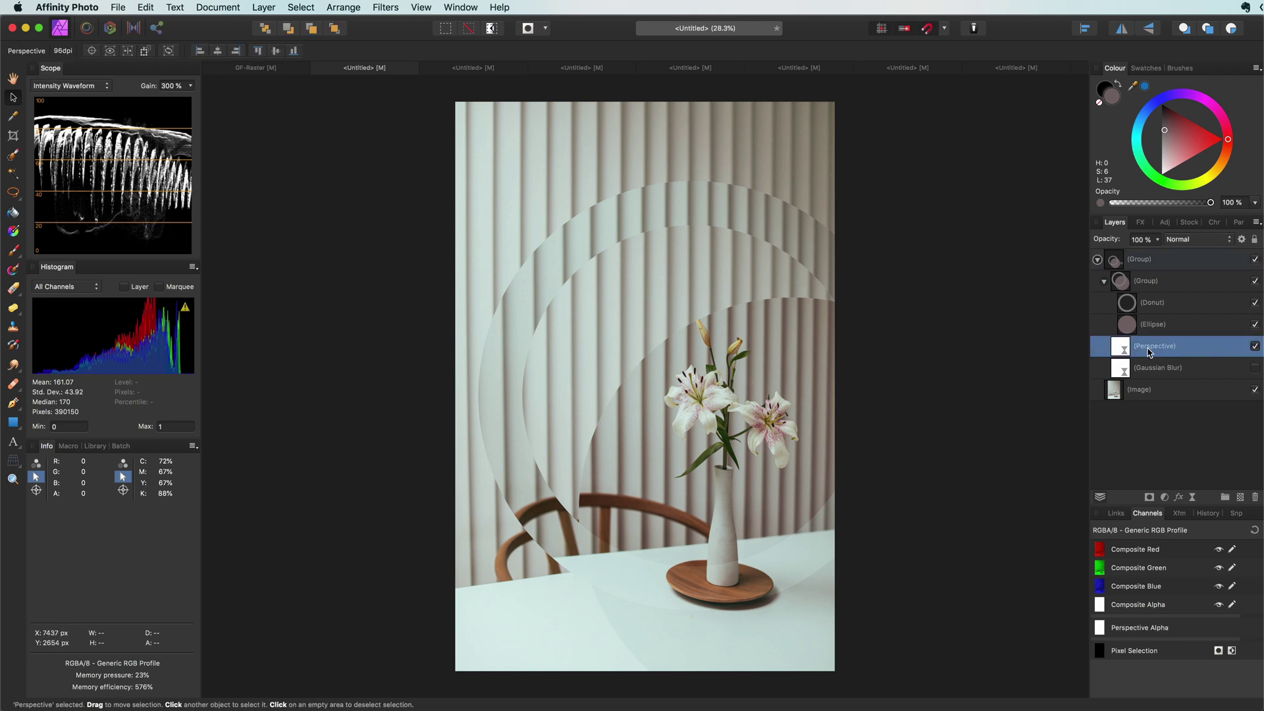
double_click(1123, 347)
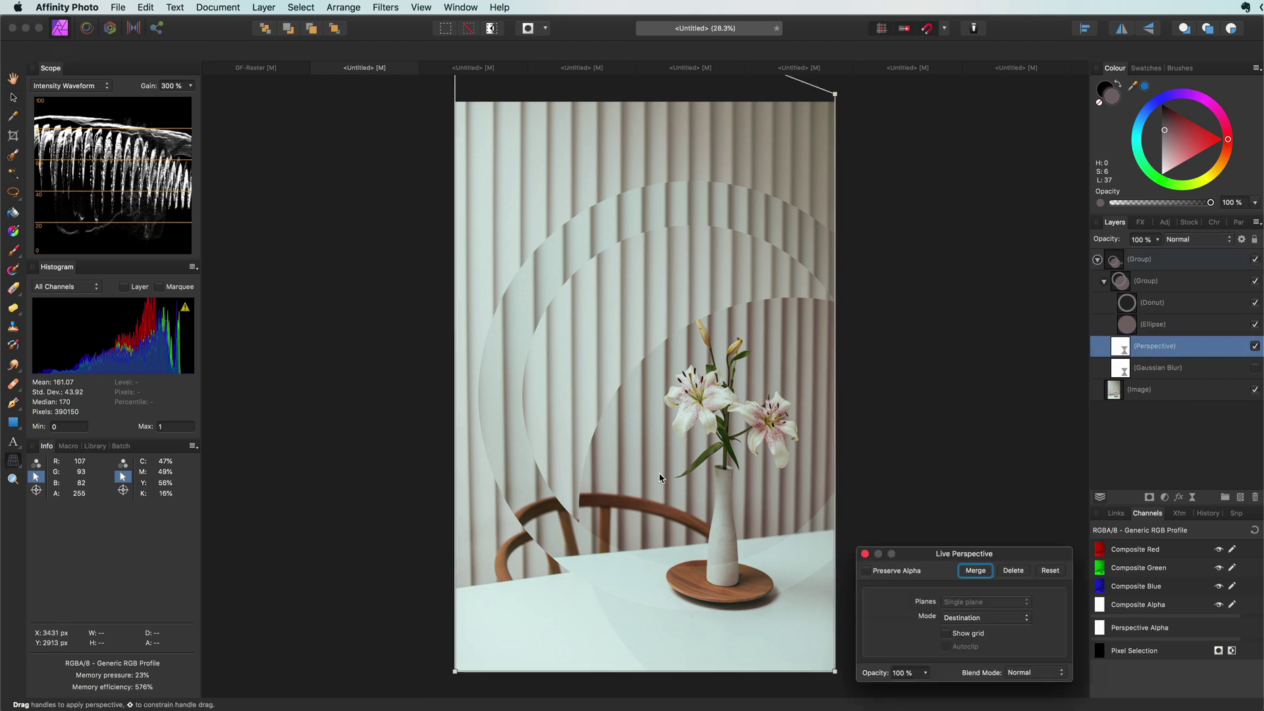
scroll(633, 475, down, 2)
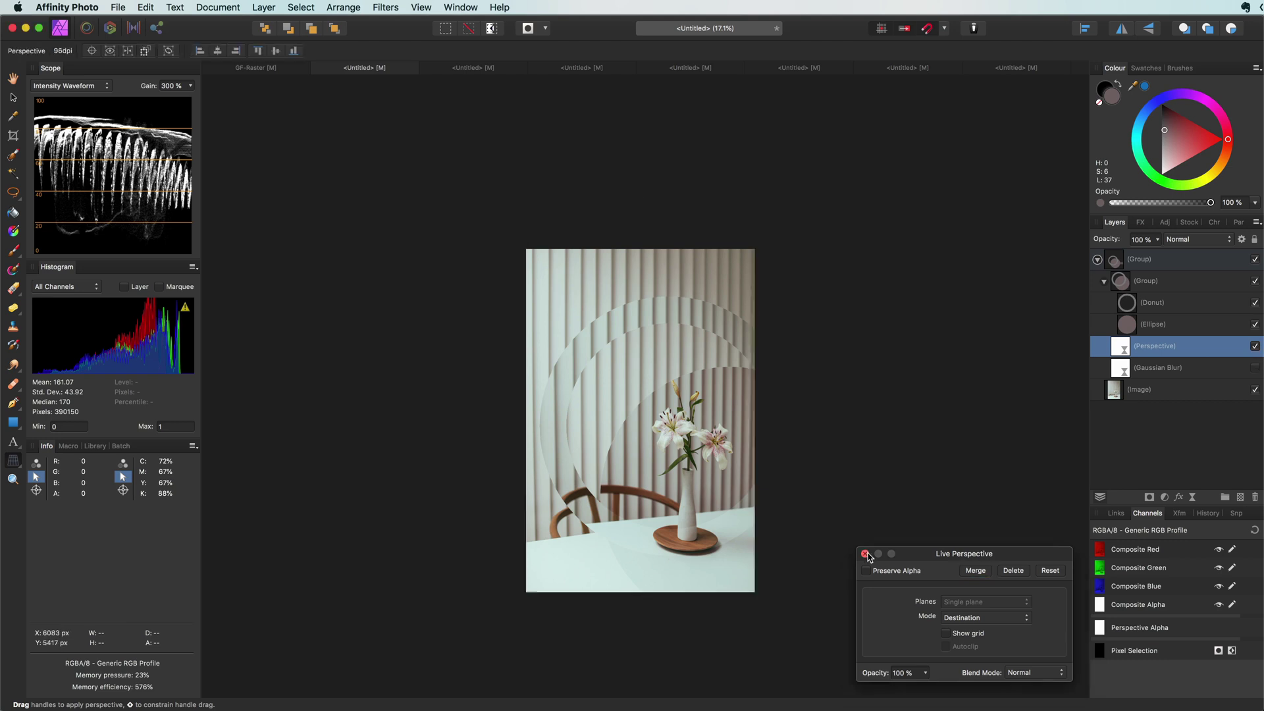
key(v)
click(1254, 280)
click(1254, 281)
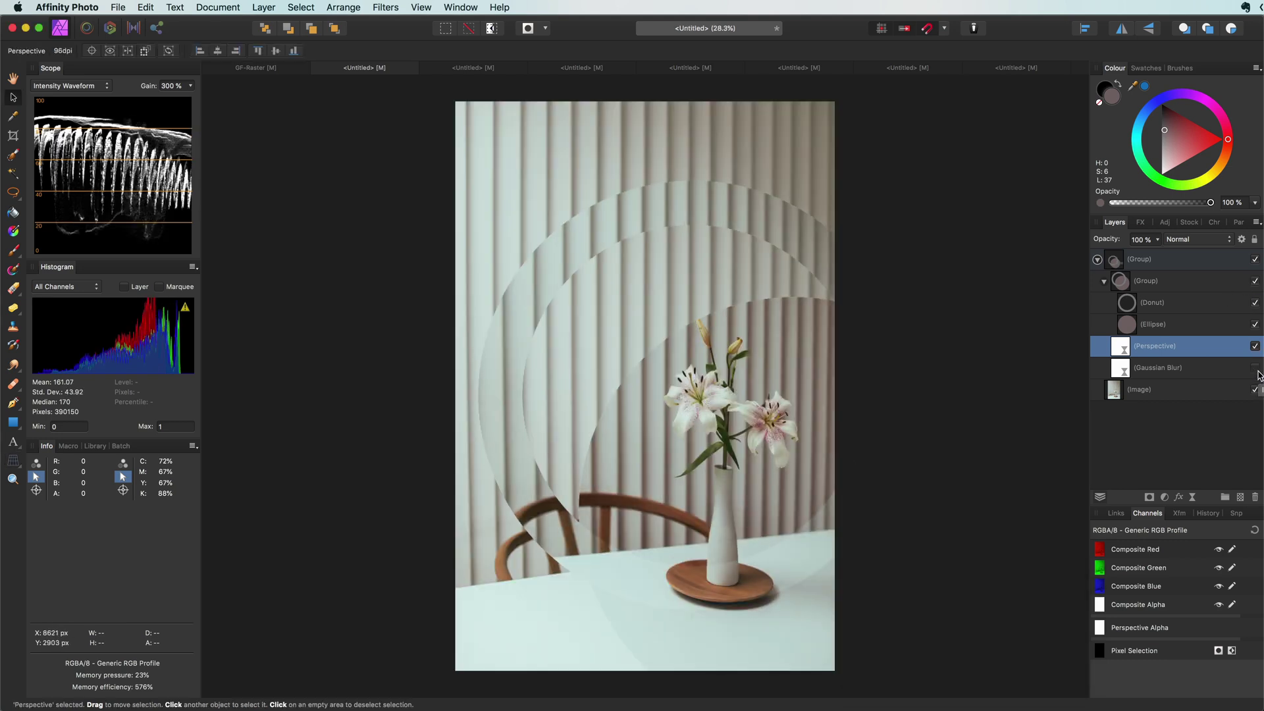
click(1255, 304)
Unhide the Donut rings, then add Levels over the inner circles group with black level 6 %.
click(1255, 304)
click(1165, 280)
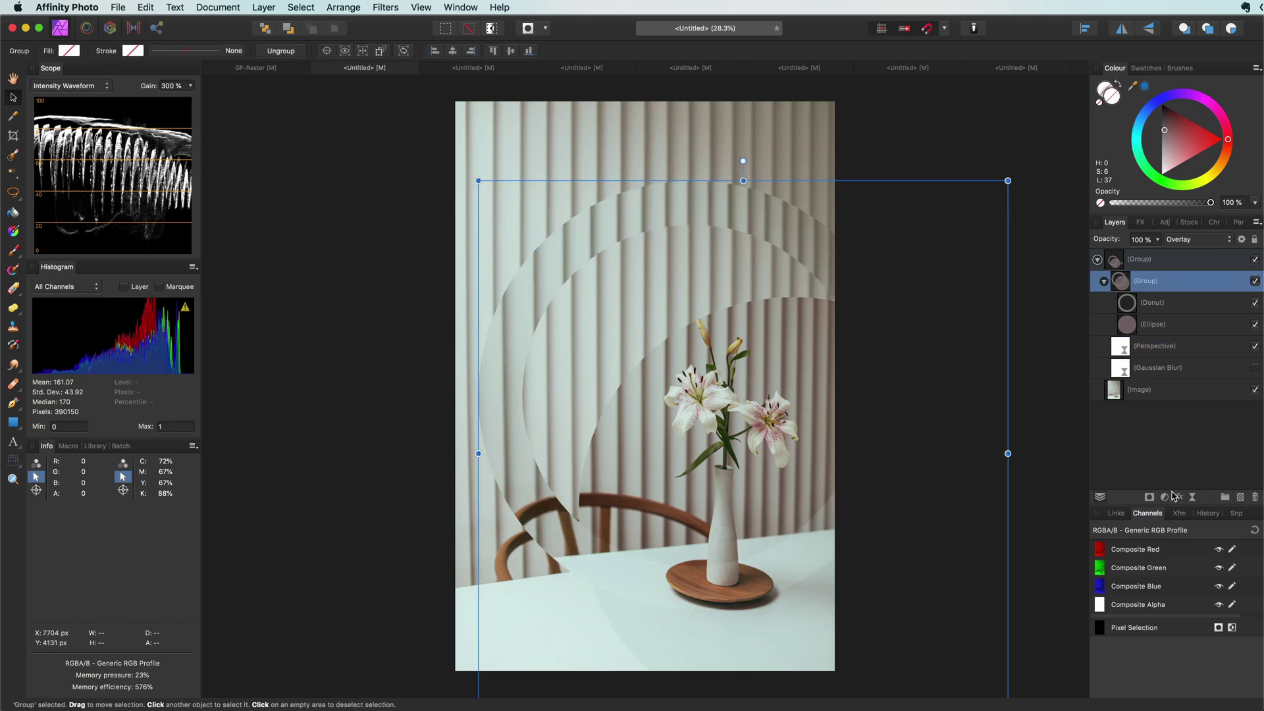
click(1167, 497)
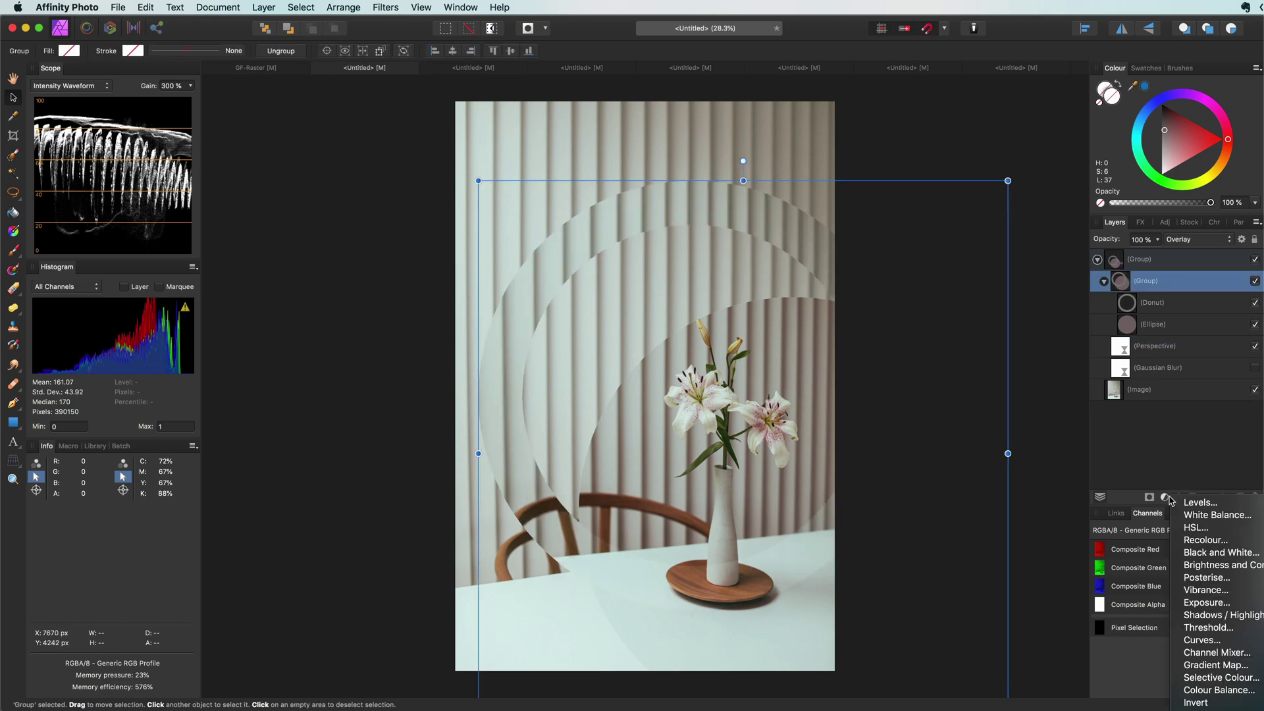
click(1220, 501)
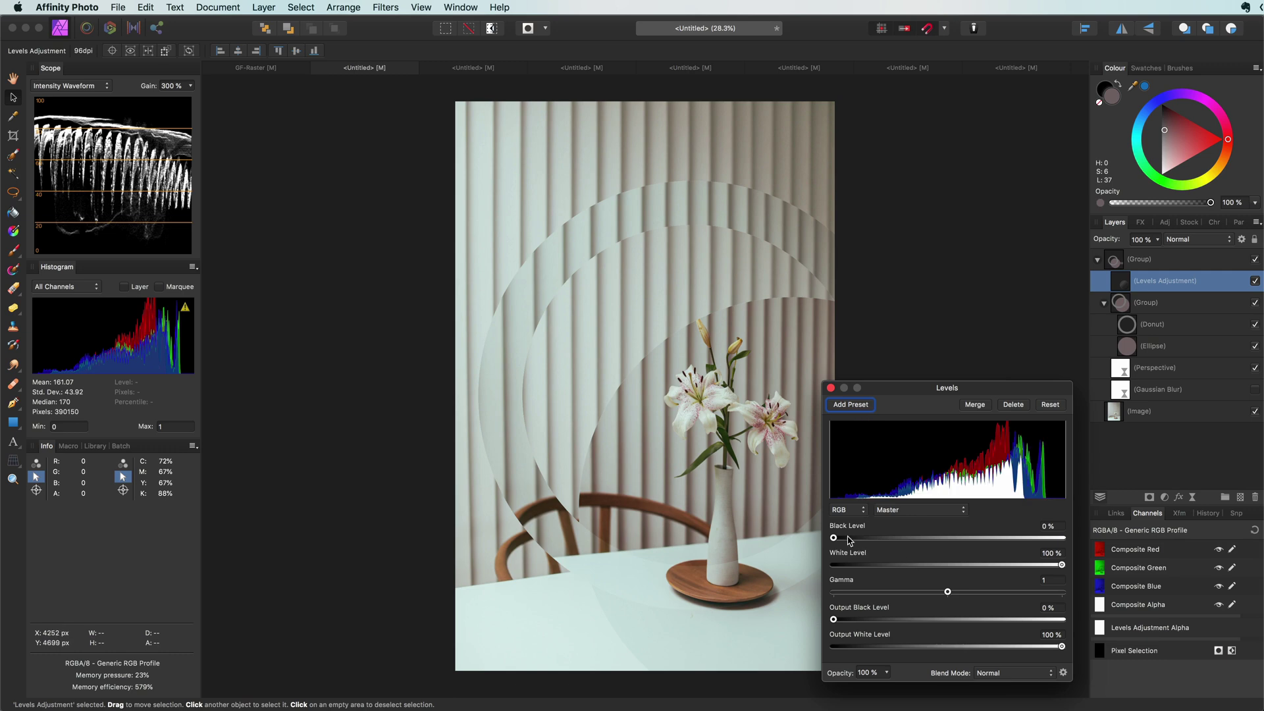
mouse_move(834, 538)
mouse_down()
mouse_move(875, 541)
mouse_move(828, 549)
mouse_move(848, 553)
mouse_up()
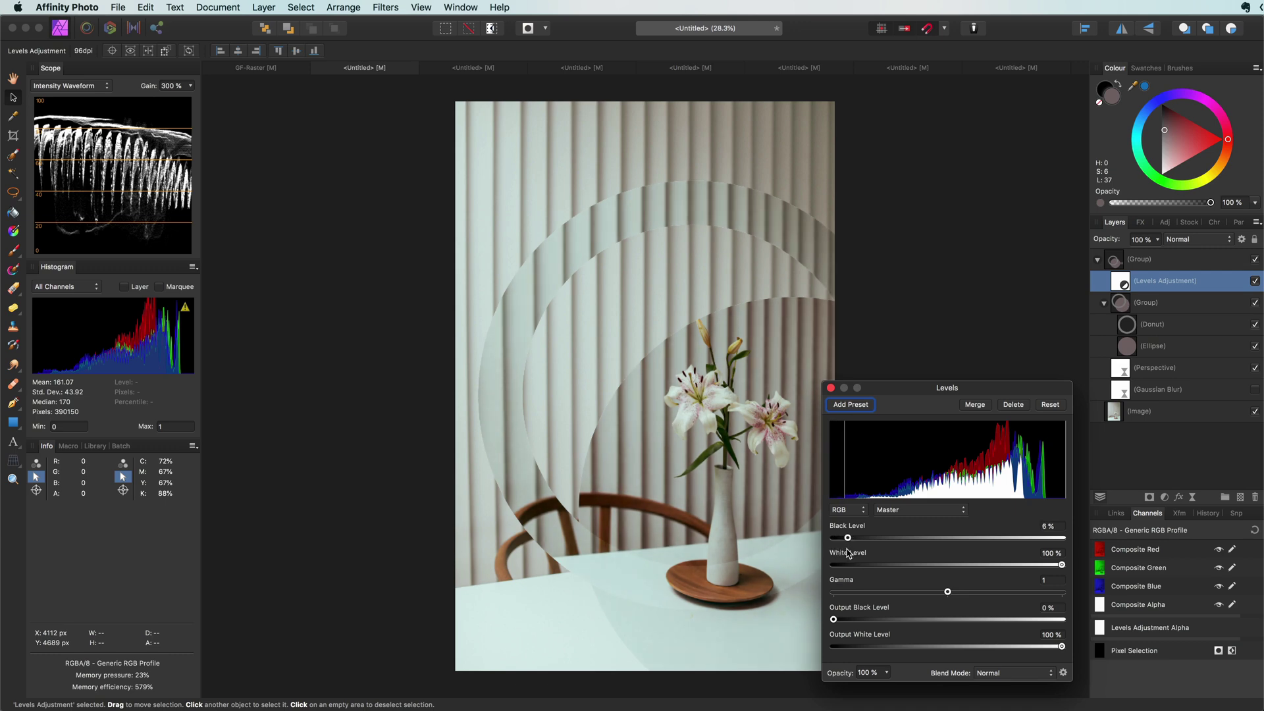